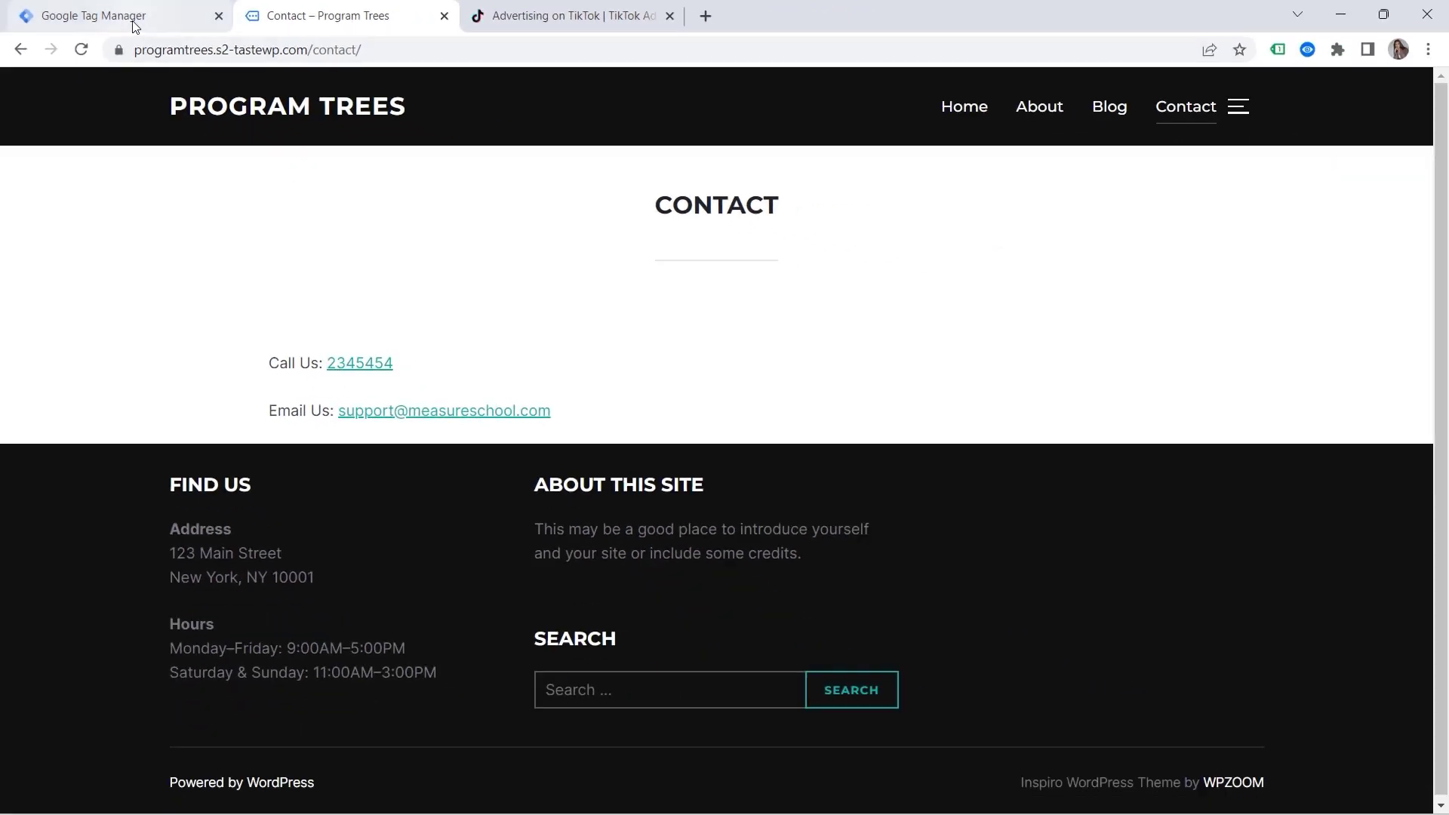
# Step: Switch to TikTok Ads Manager and open the web events management page in Events Manager
pyautogui.click(181, 16)
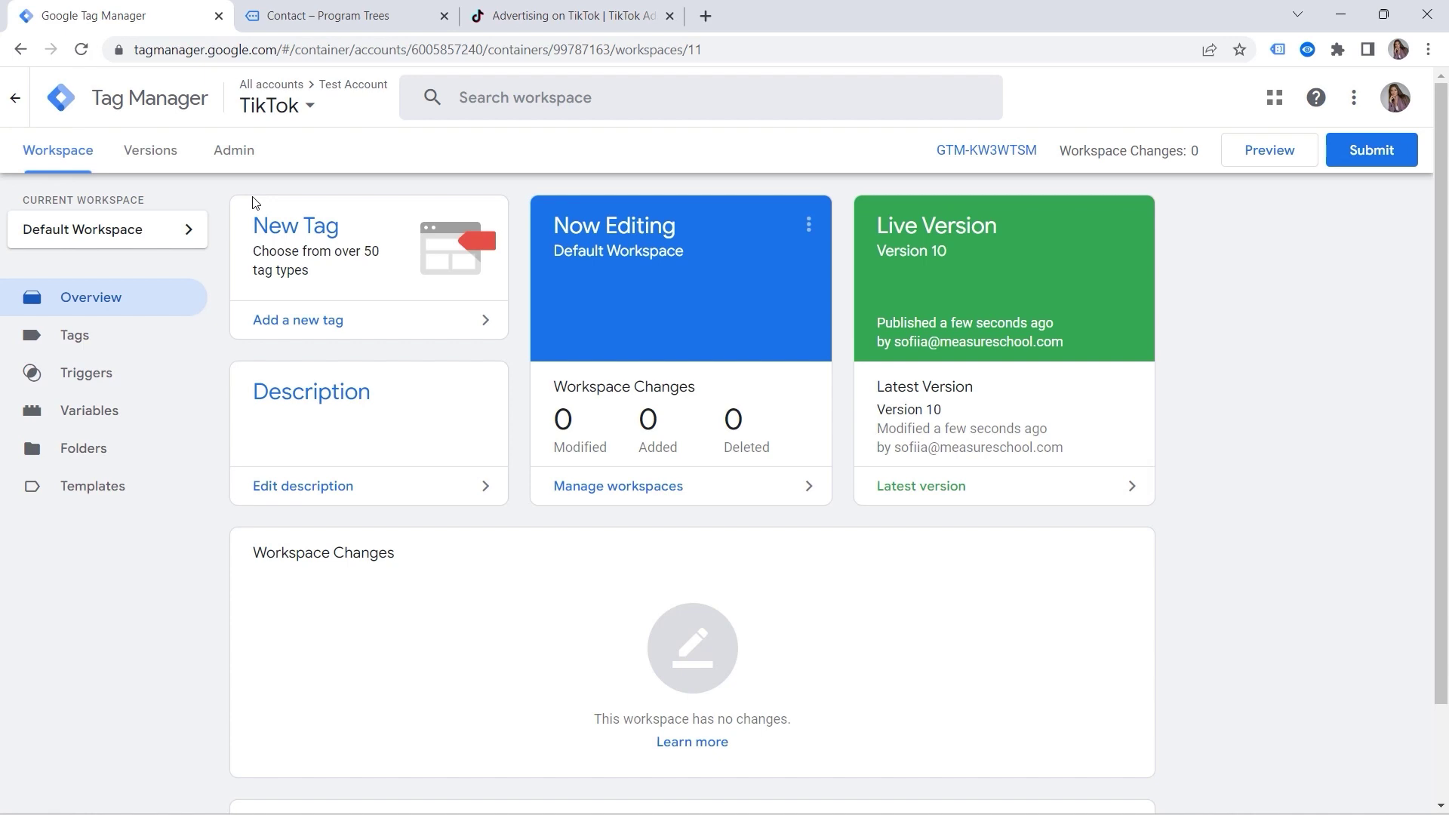
pyautogui.click(521, 17)
pyautogui.moveTo(451, 113)
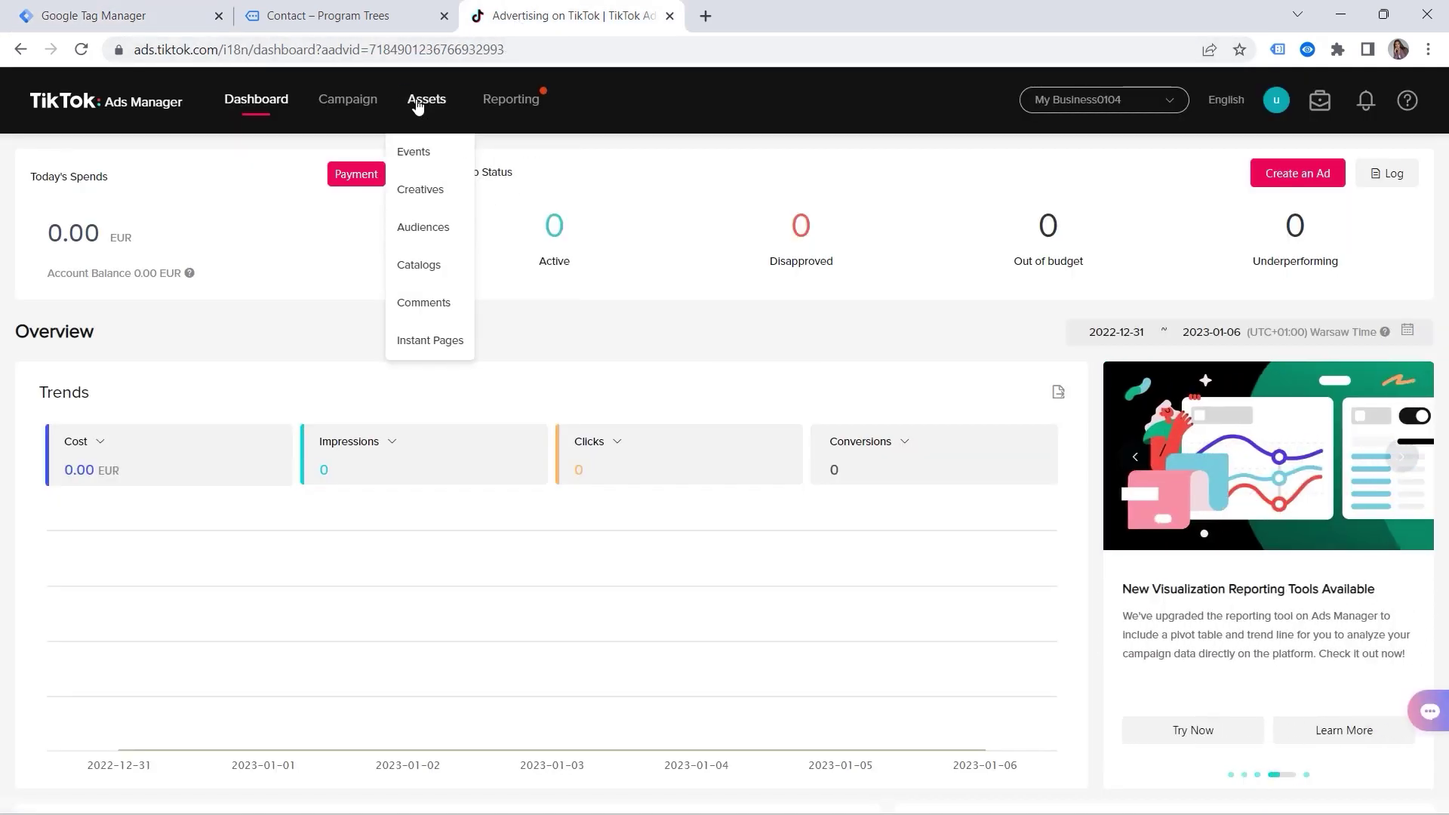
pyautogui.click(413, 151)
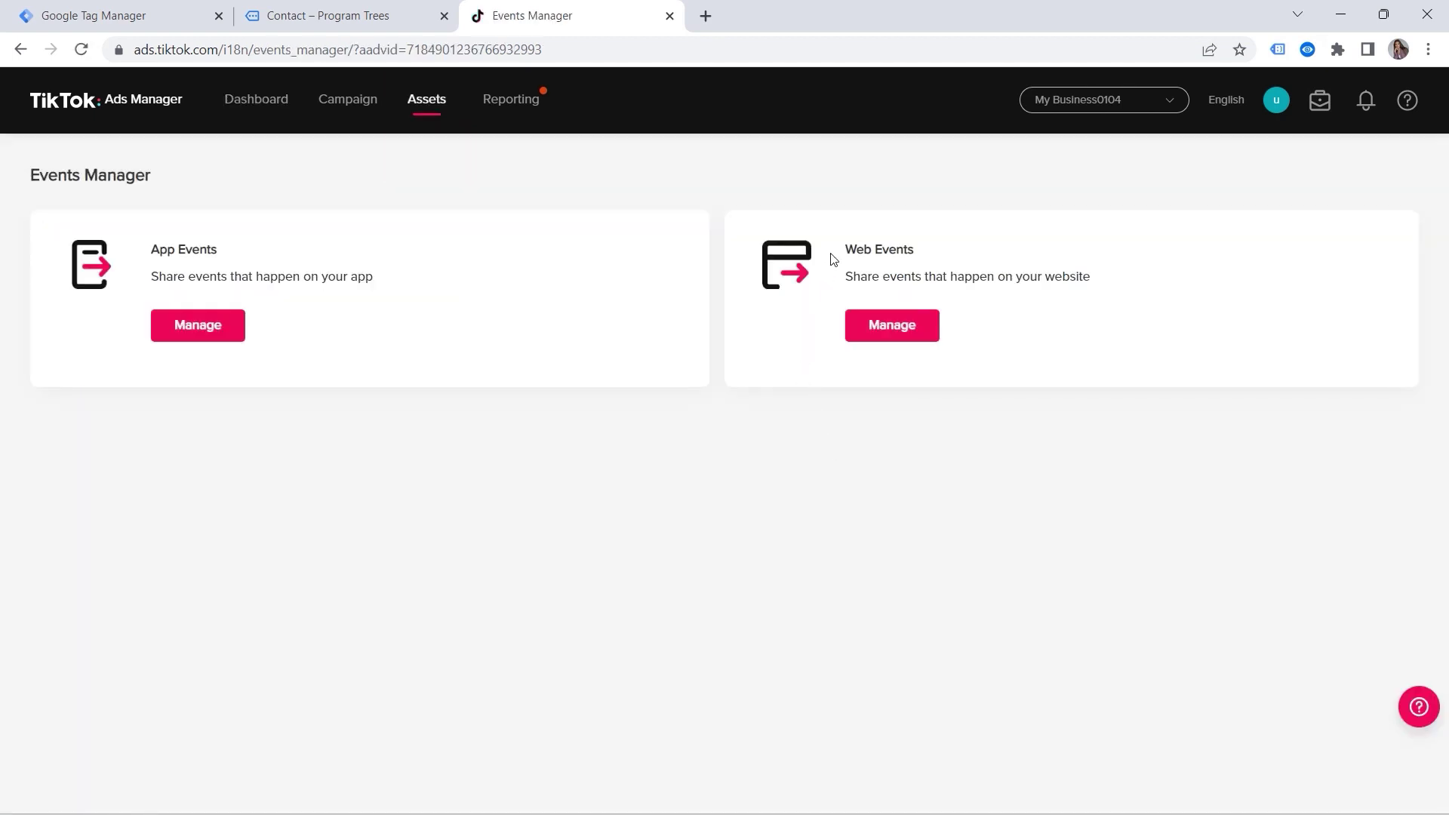
pyautogui.click(893, 335)
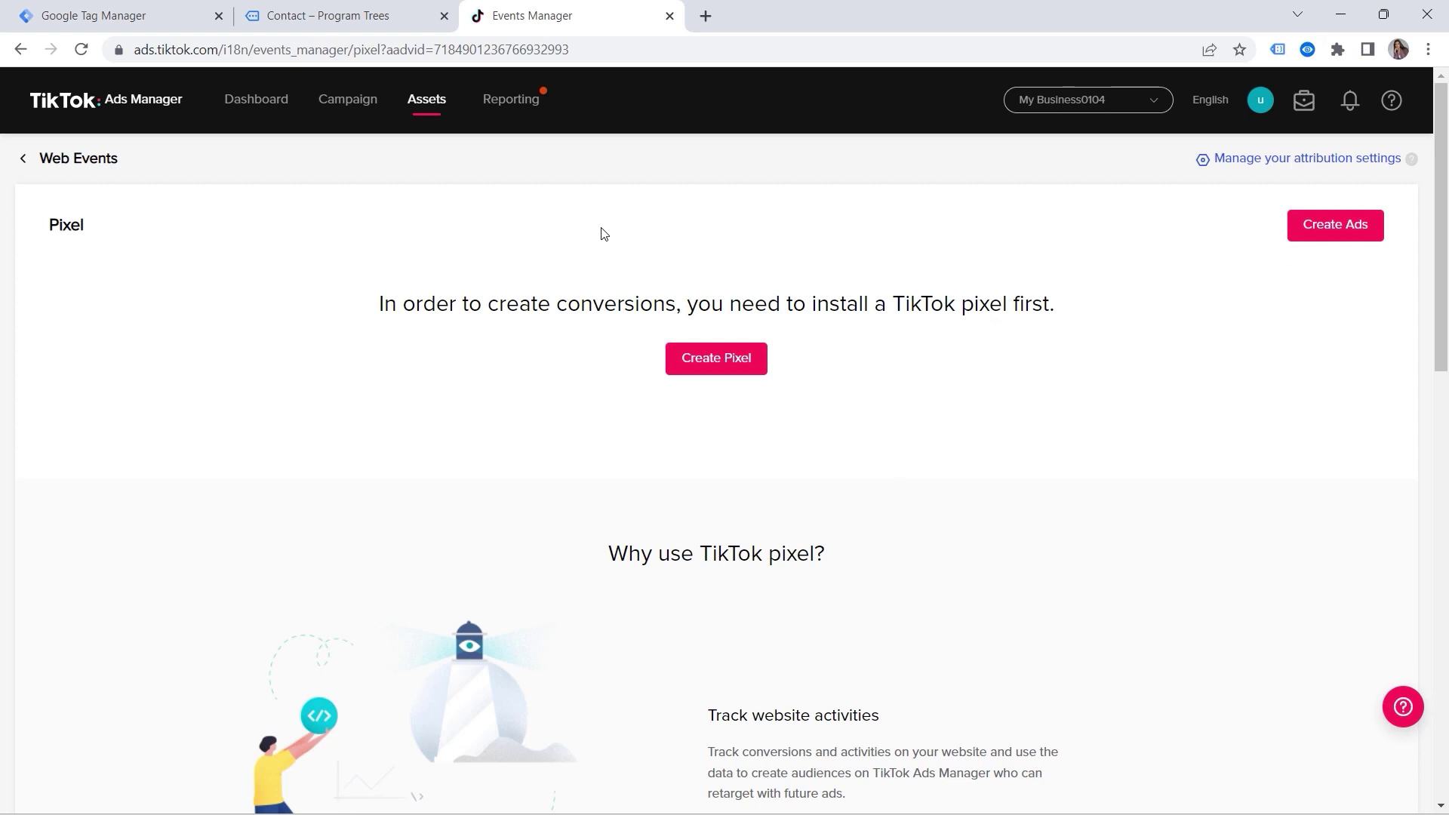
# Step: Start creating a pixel named "Base Pixel" with TikTok Pixel as the connection method
pyautogui.click(697, 375)
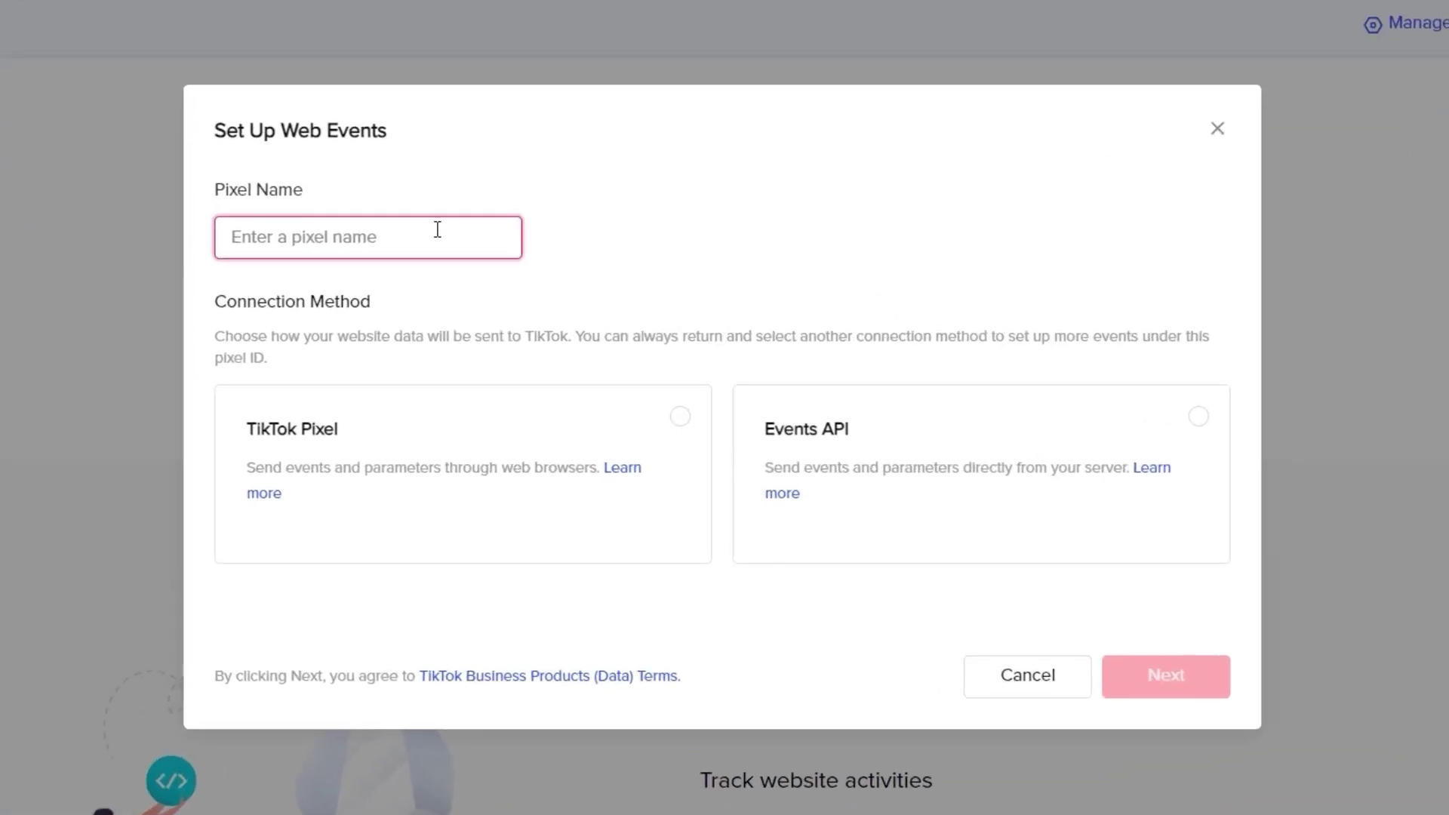
pyautogui.write('Bas')
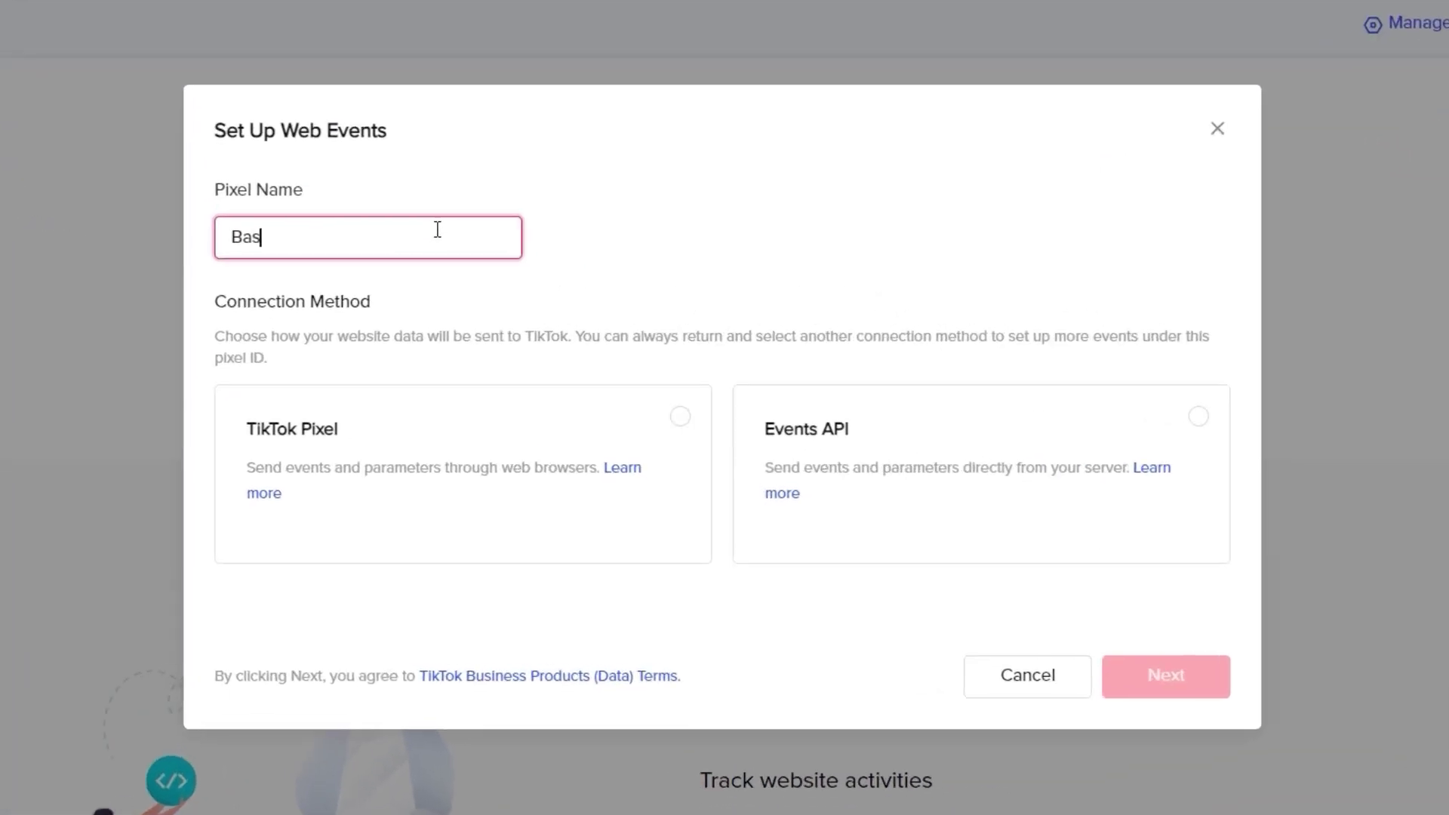
pyautogui.write('e Pixel')
pyautogui.click(679, 420)
pyautogui.click(1172, 687)
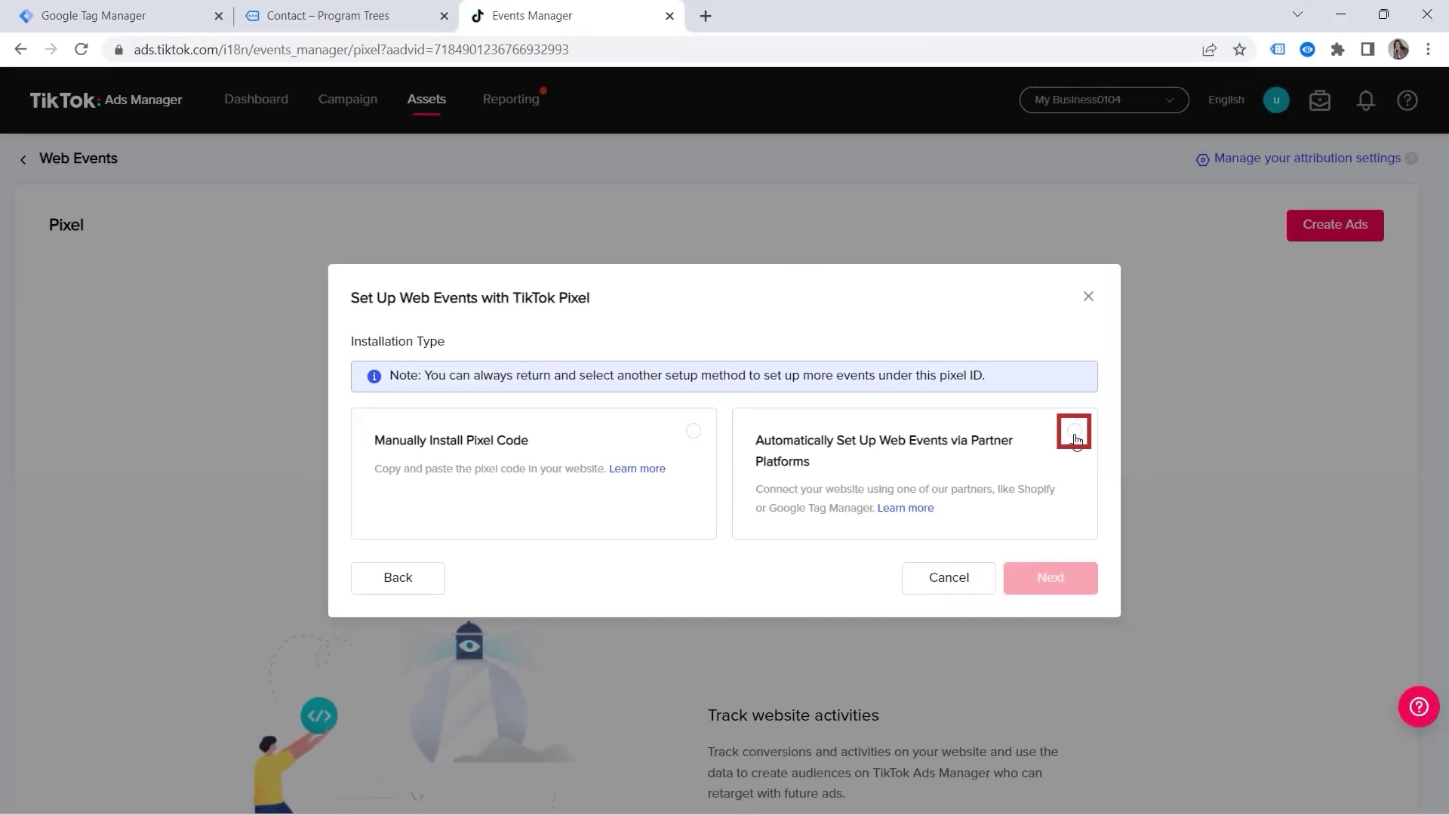
pyautogui.click(1199, 393)
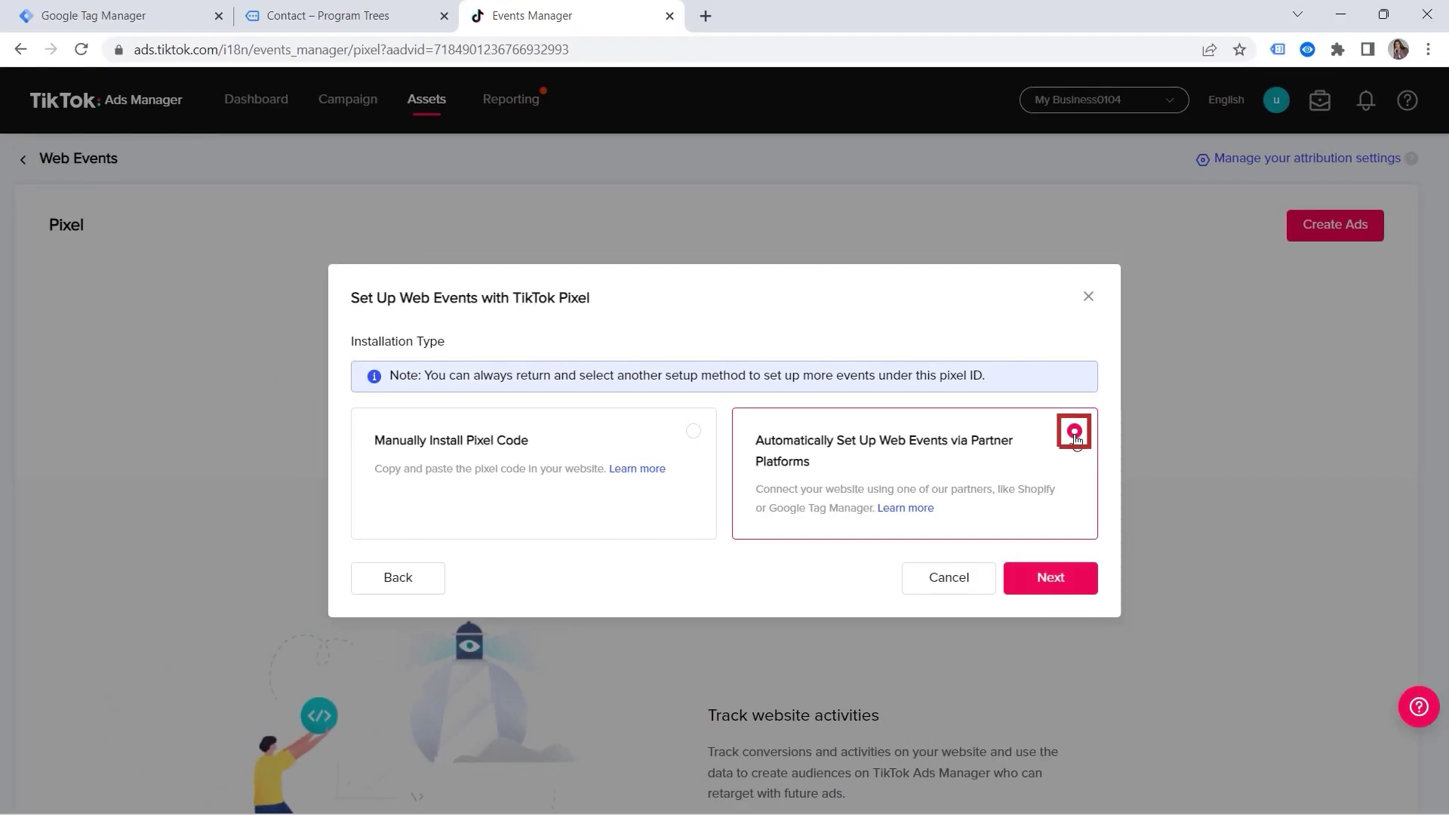
pyautogui.click(1051, 578)
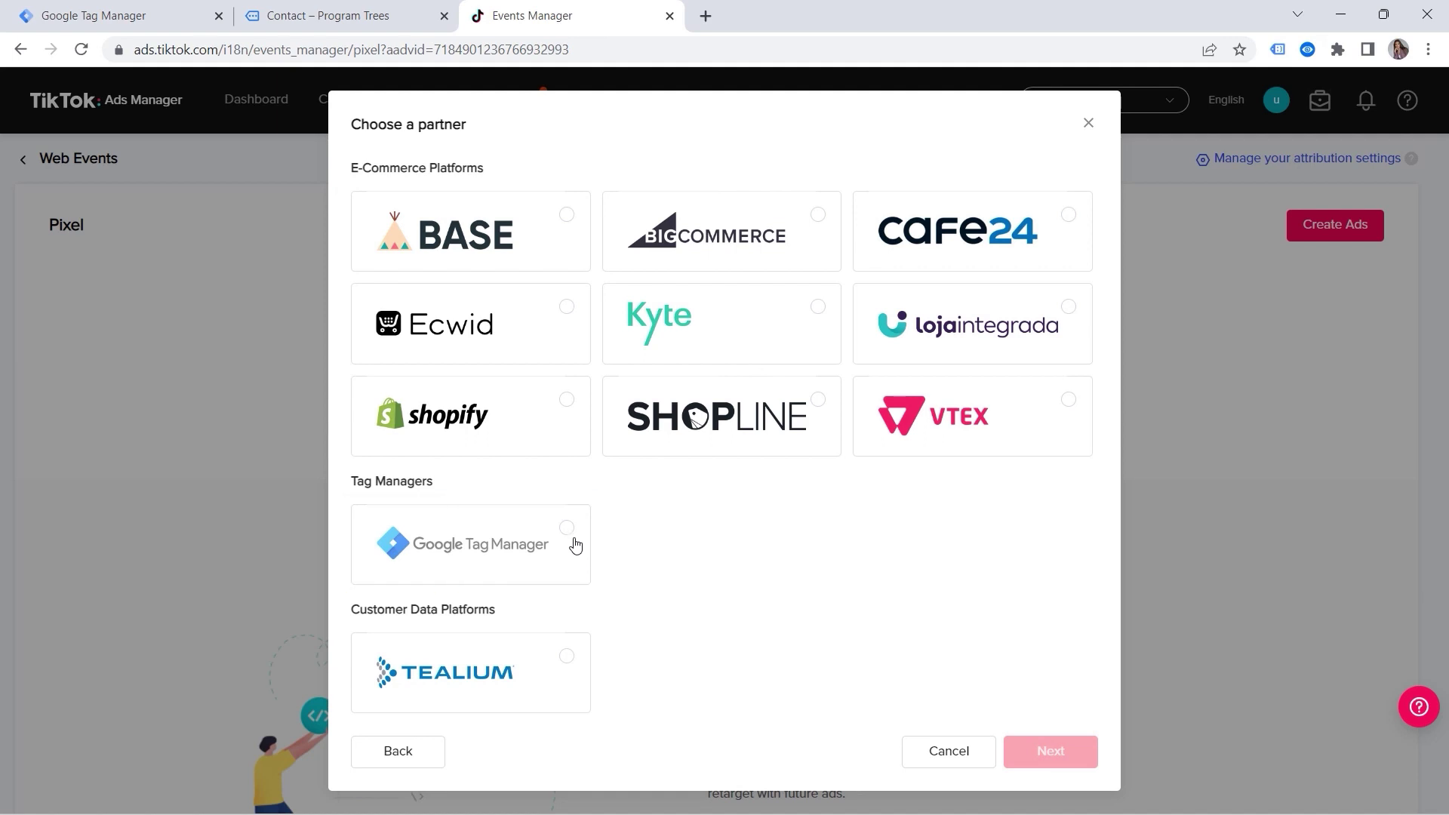
pyautogui.click(402, 749)
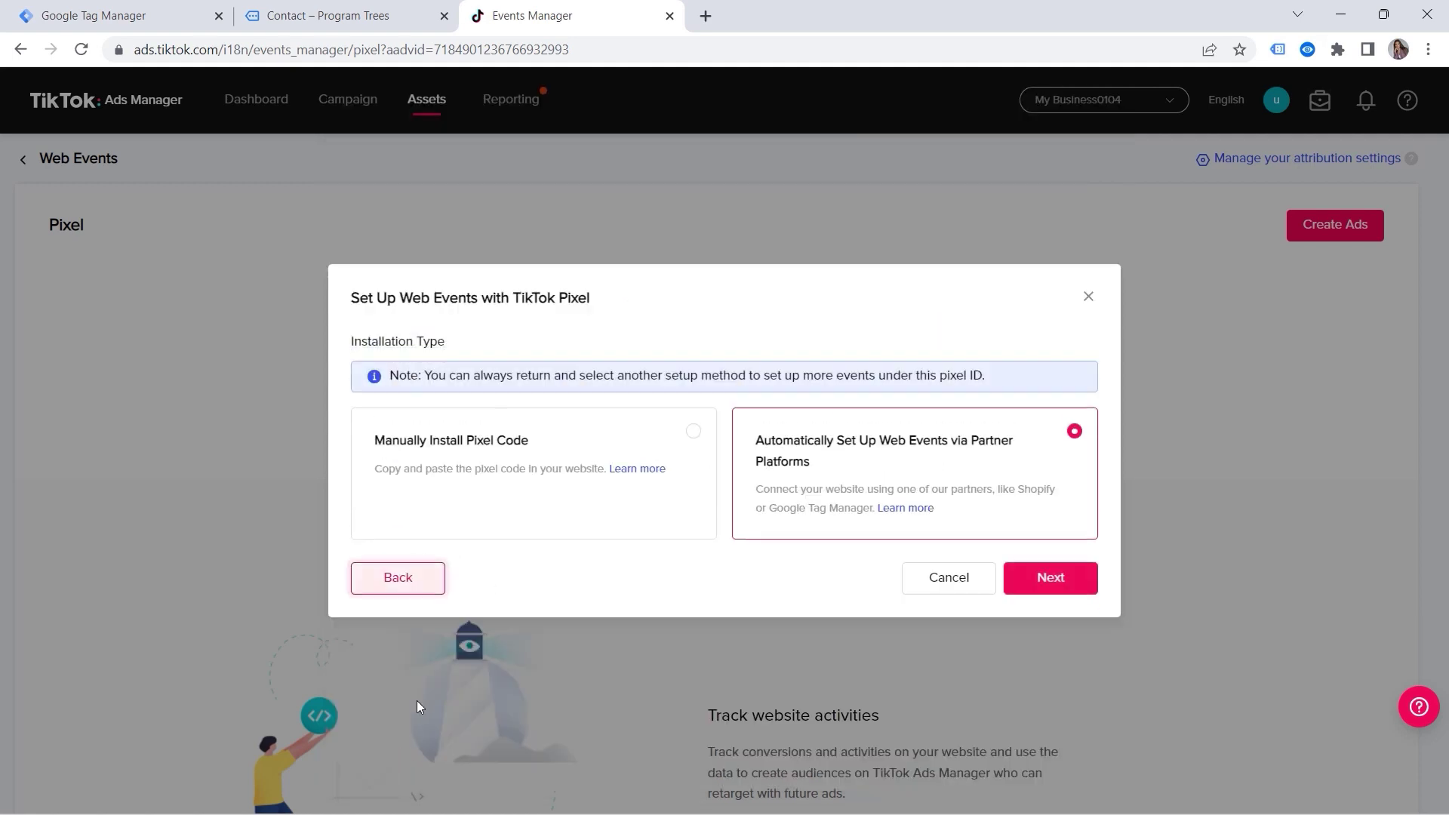
# Step: Choose manual pixel code installation with Custom Code as the event setup method, and copy the generated pixel code
pyautogui.click(691, 430)
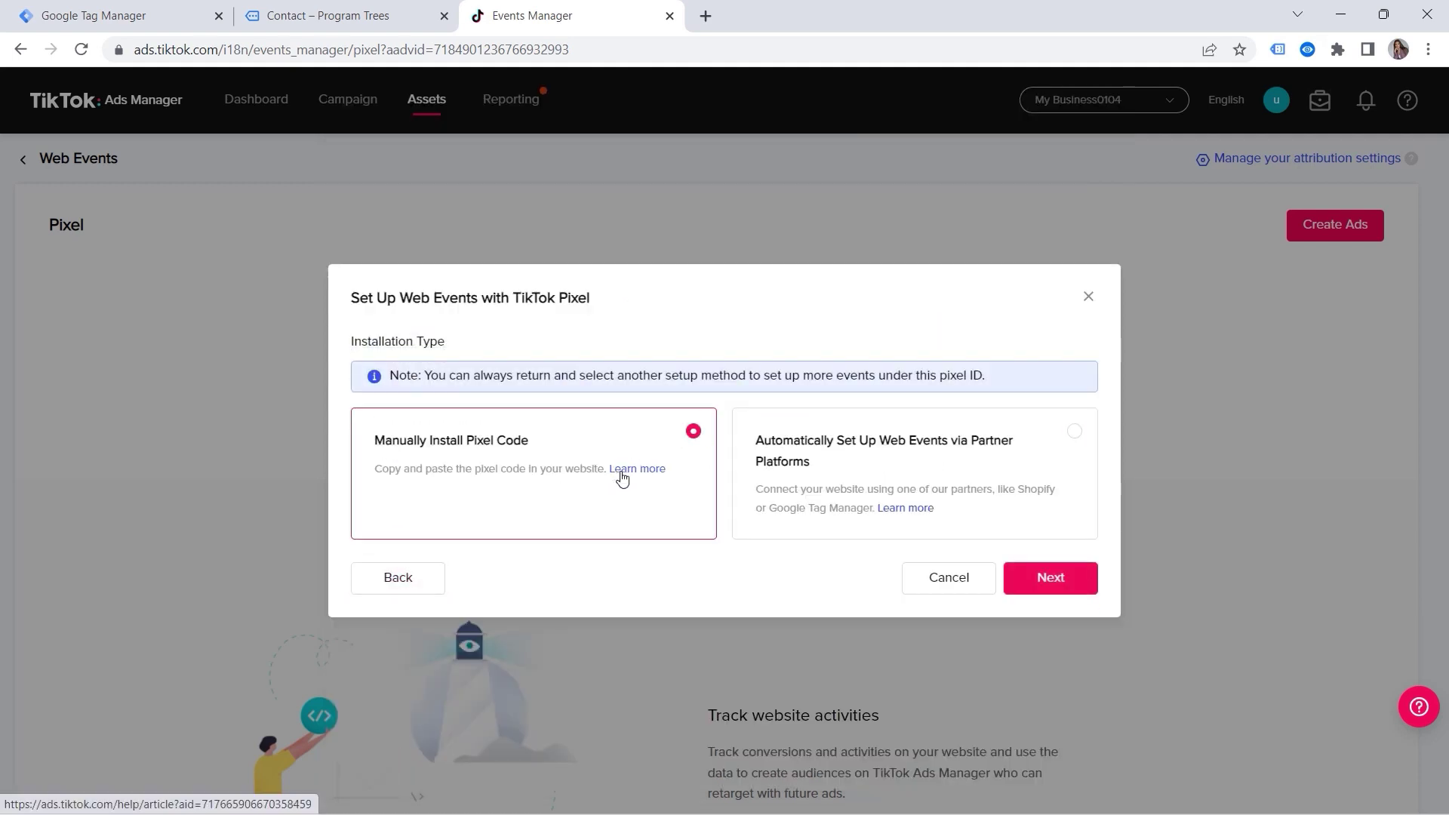
pyautogui.click(1051, 578)
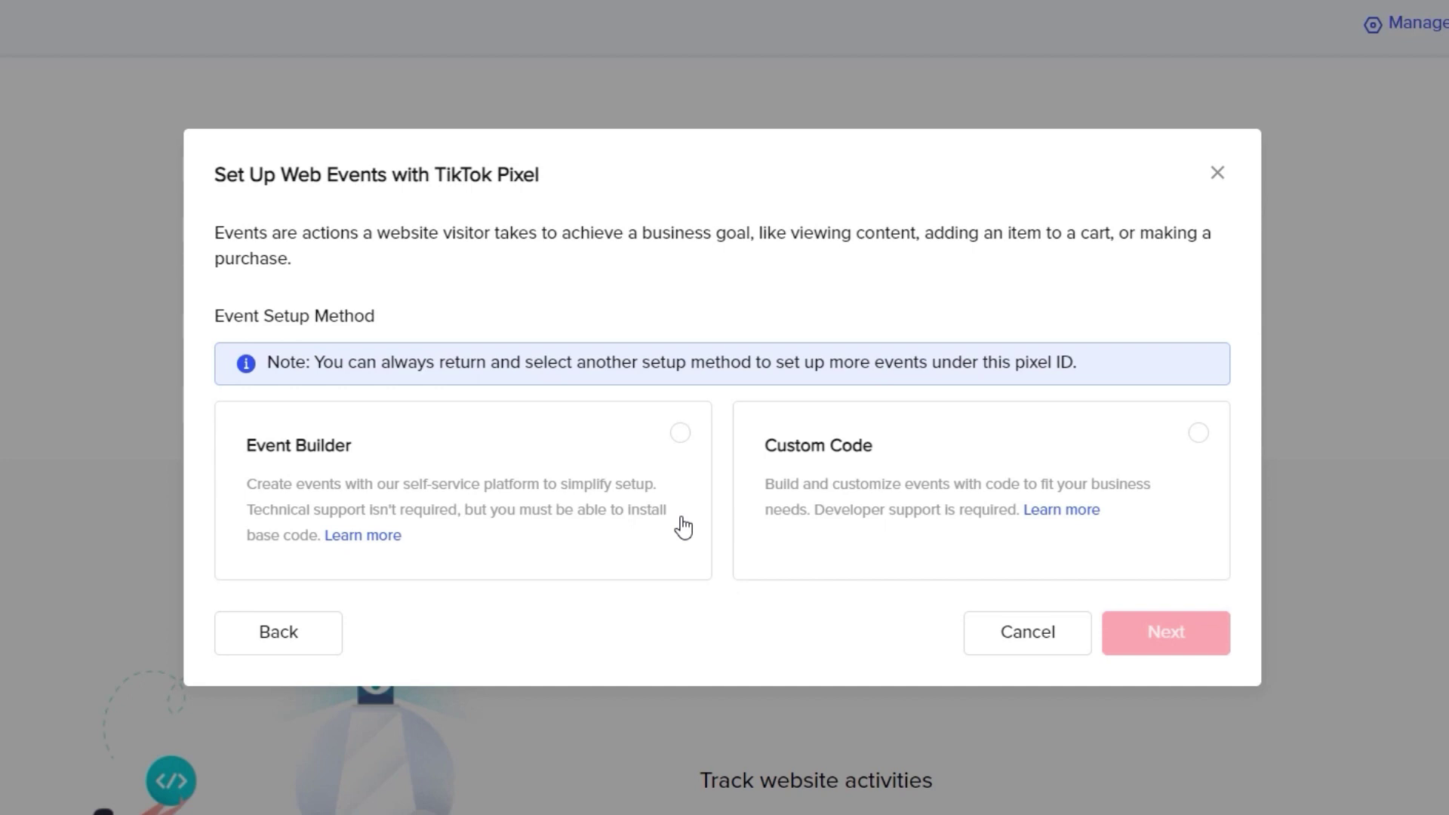
pyautogui.click(1189, 453)
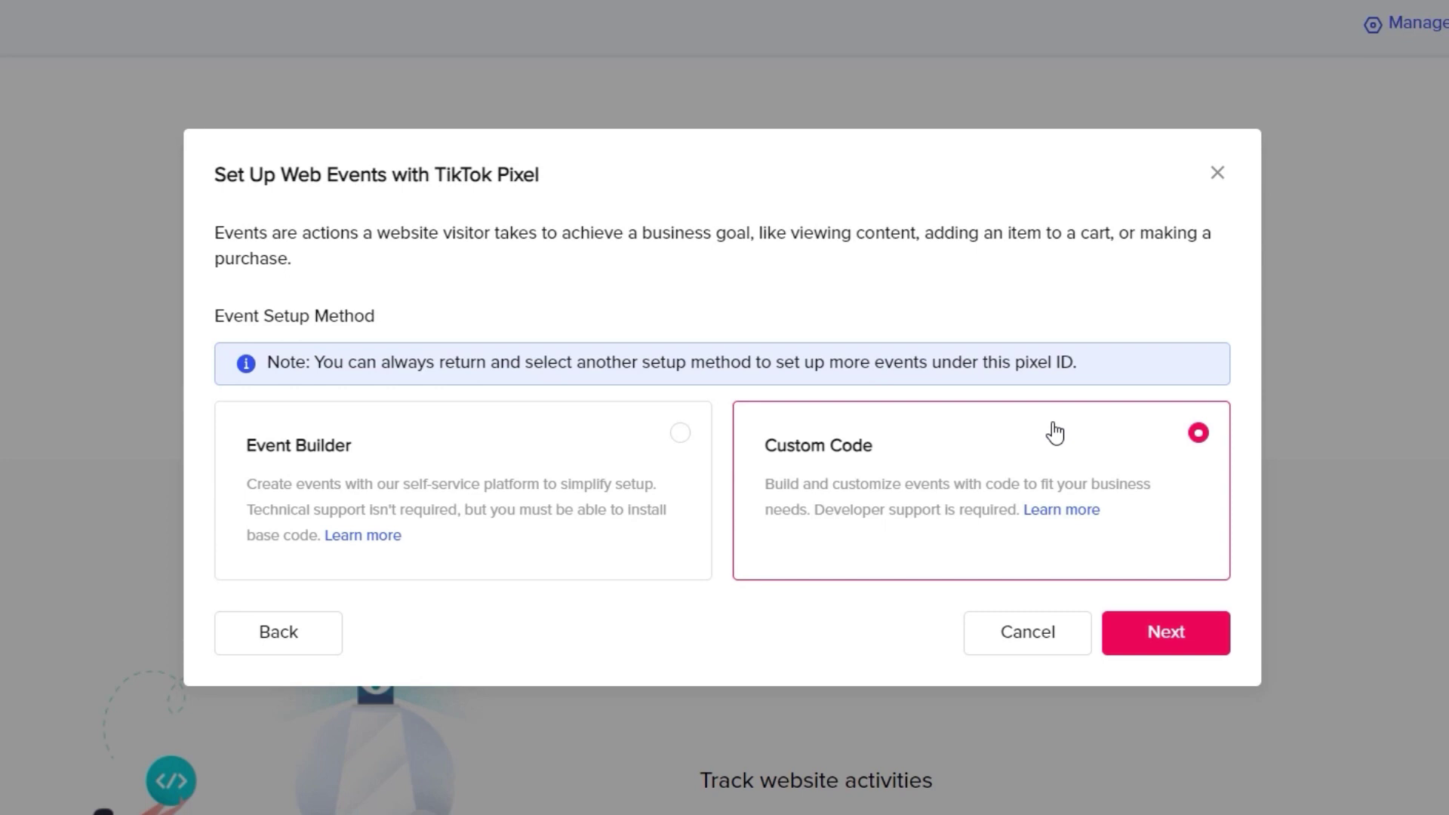
pyautogui.click(1165, 637)
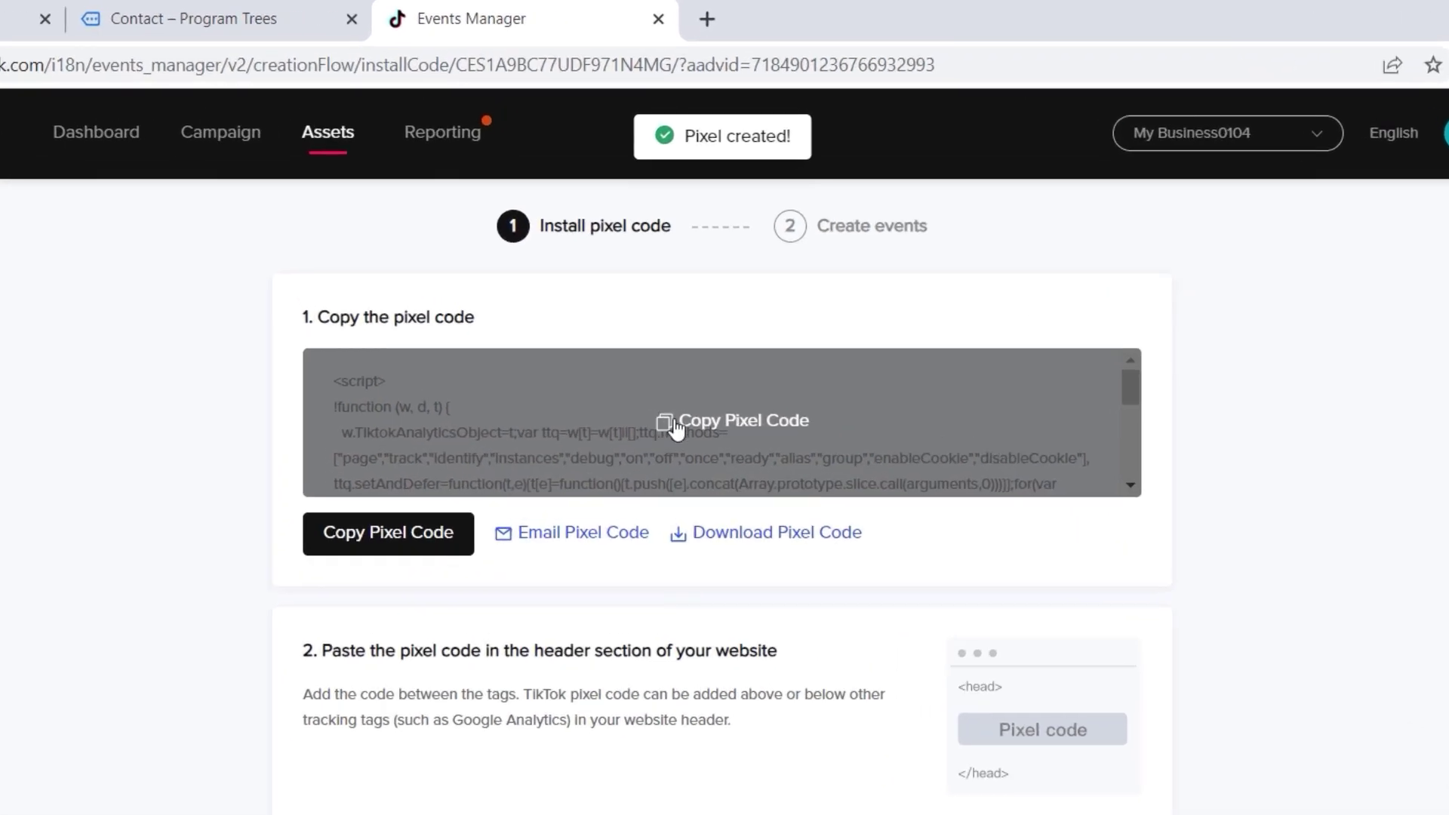
pyautogui.click(677, 431)
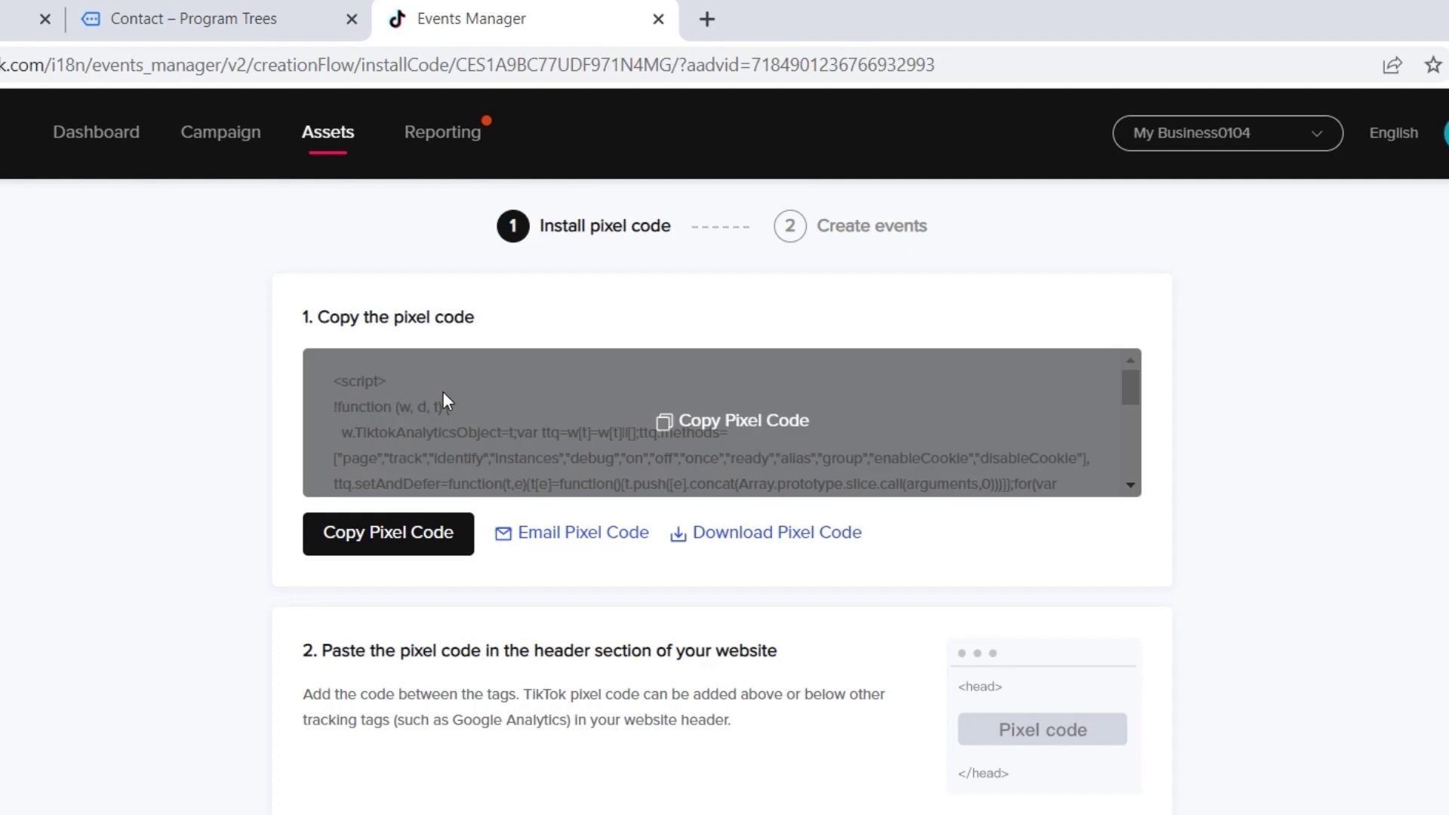
# Step: Switch to Google Tag Manager and create a Custom HTML tag containing the copied TikTok pixel code
pyautogui.click(124, 26)
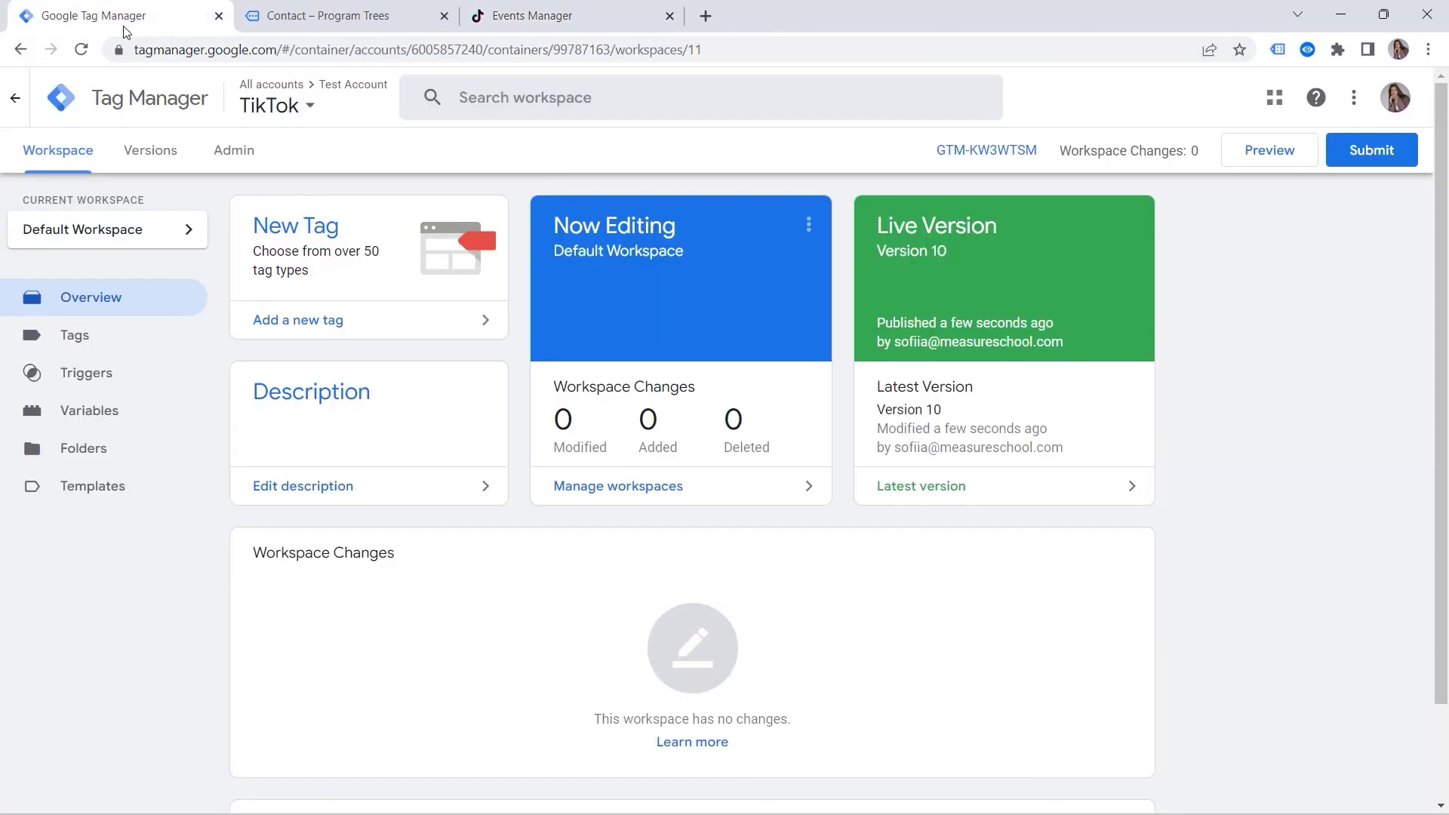
pyautogui.click(117, 335)
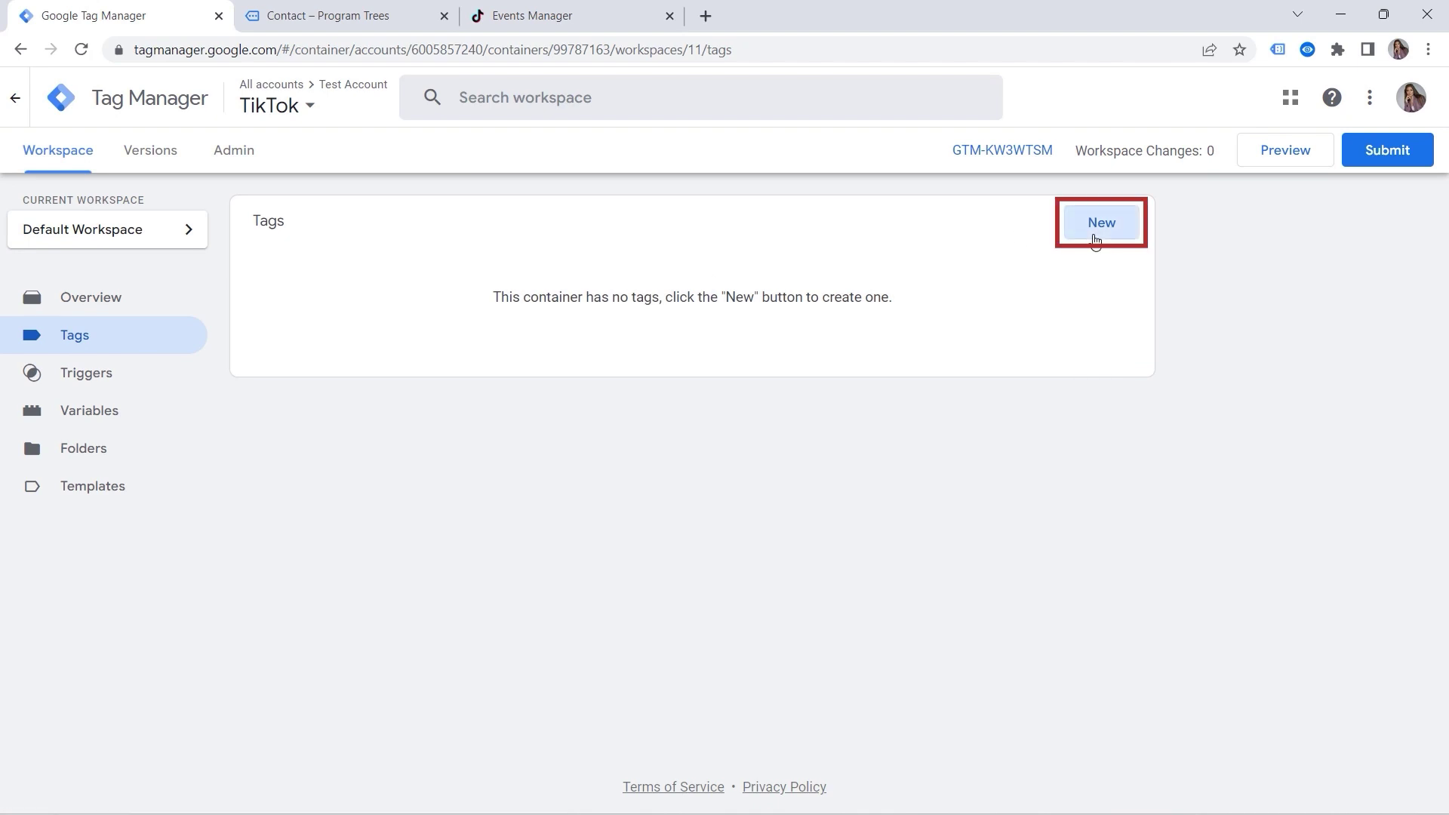
pyautogui.click(1095, 226)
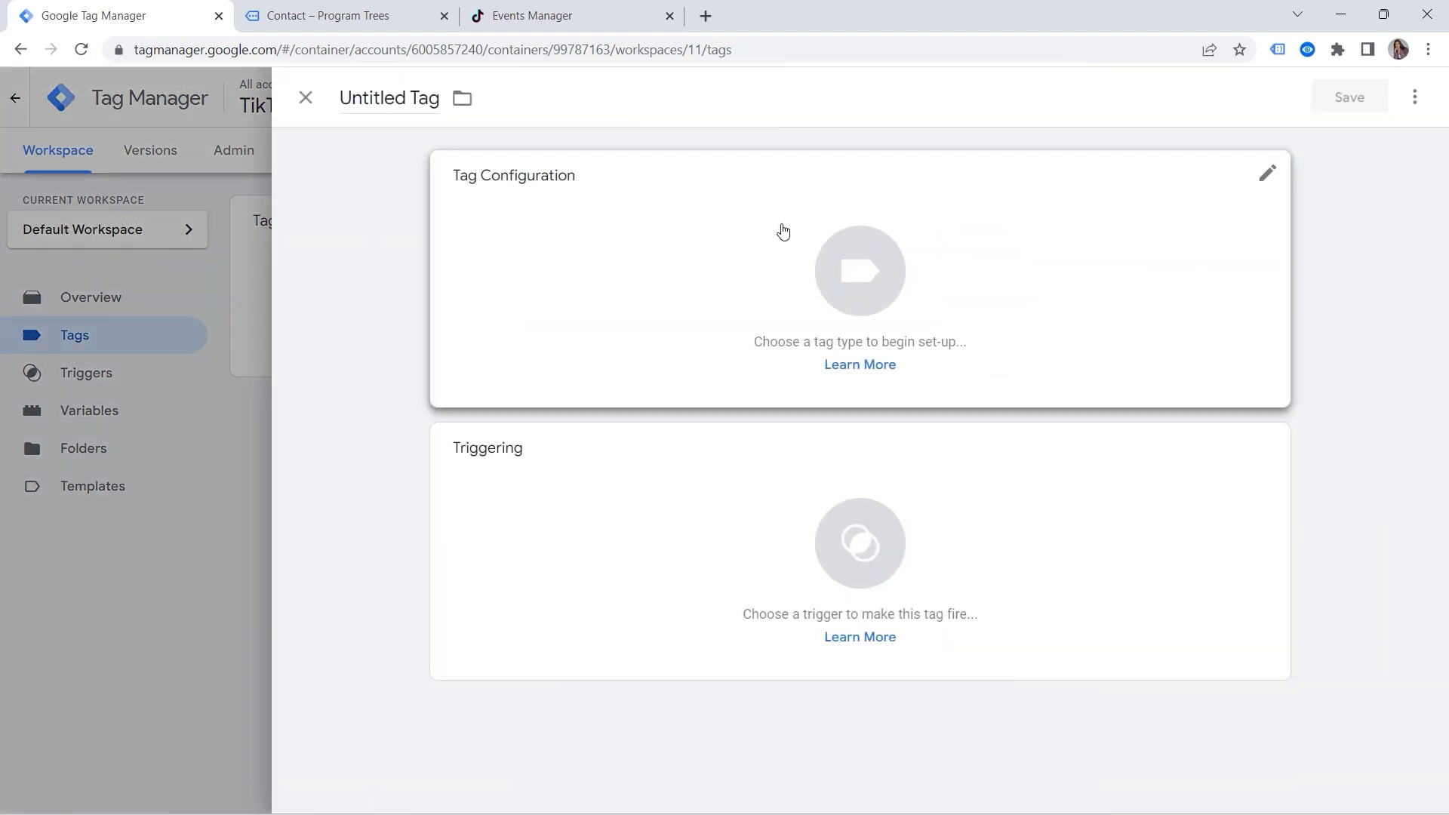
pyautogui.click(802, 274)
pyautogui.scroll(-2, 987, 305)
pyautogui.scroll(-3, 978, 302)
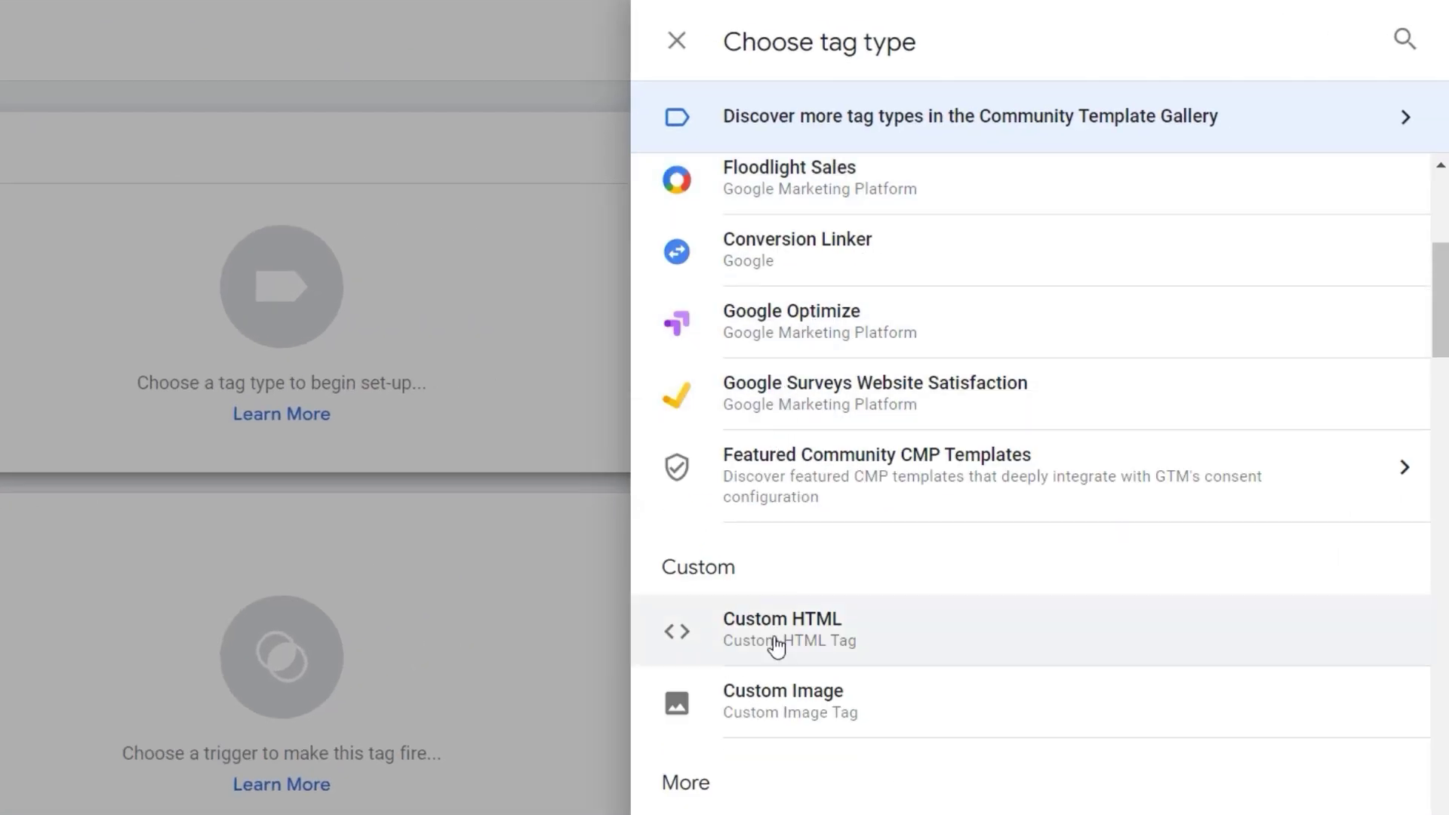
pyautogui.click(778, 642)
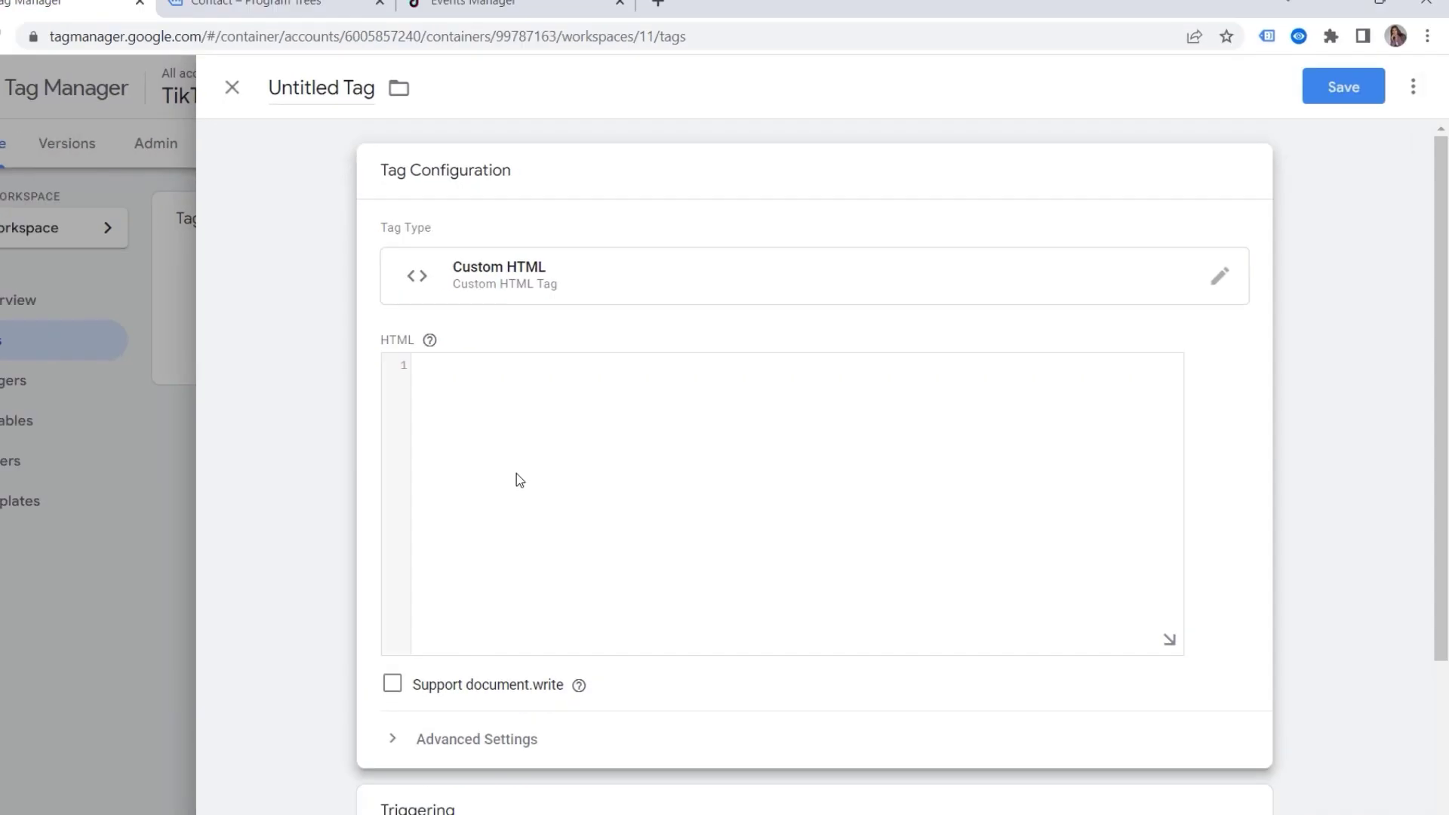
pyautogui.click(576, 463)
pyautogui.hotkey('ctrl', 'v')
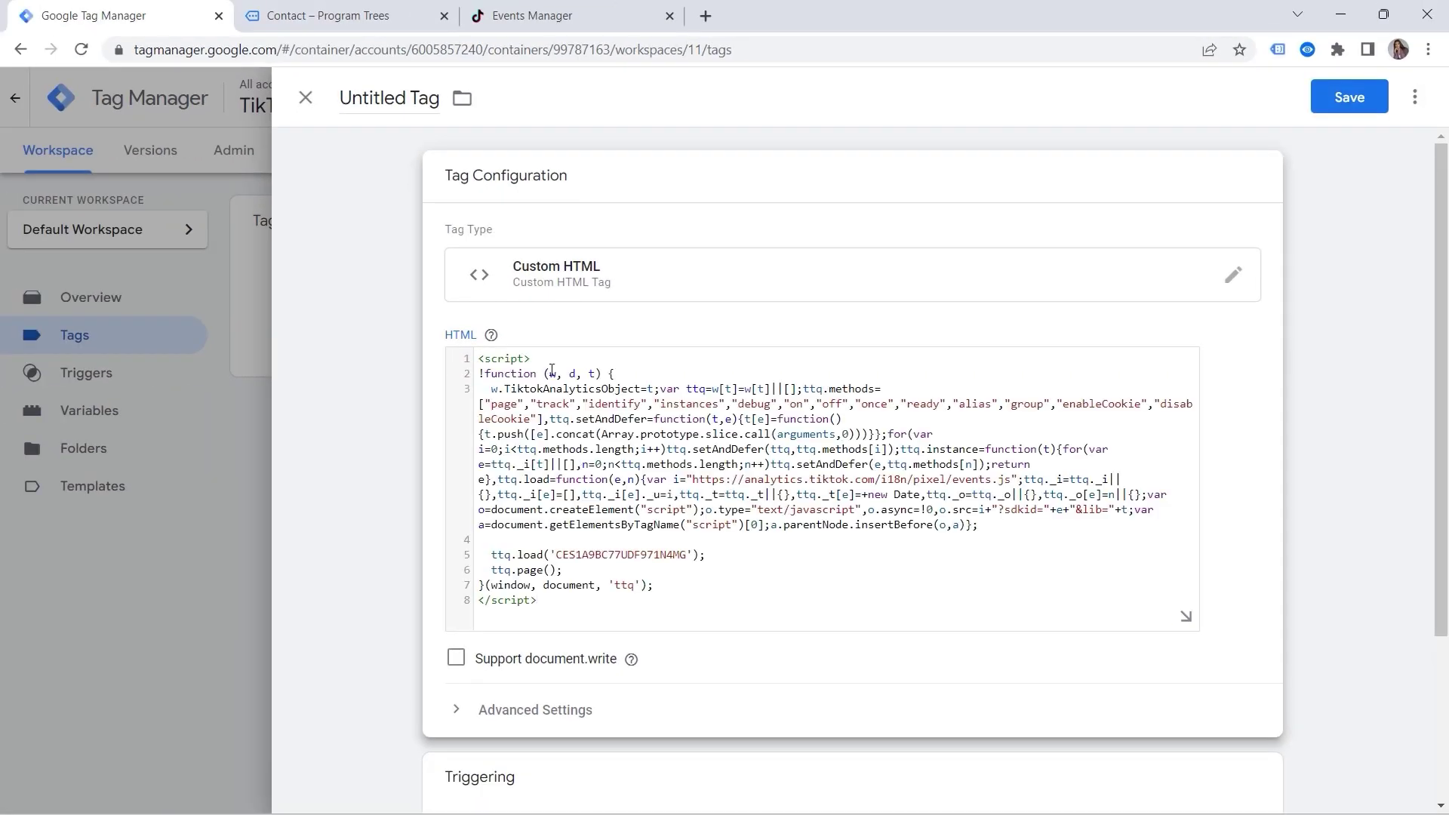
# Step: Assign the All Pages trigger to the tag, name it "TikTok - Base pixel" and save it
pyautogui.scroll(-3, 596, 584)
pyautogui.click(596, 584)
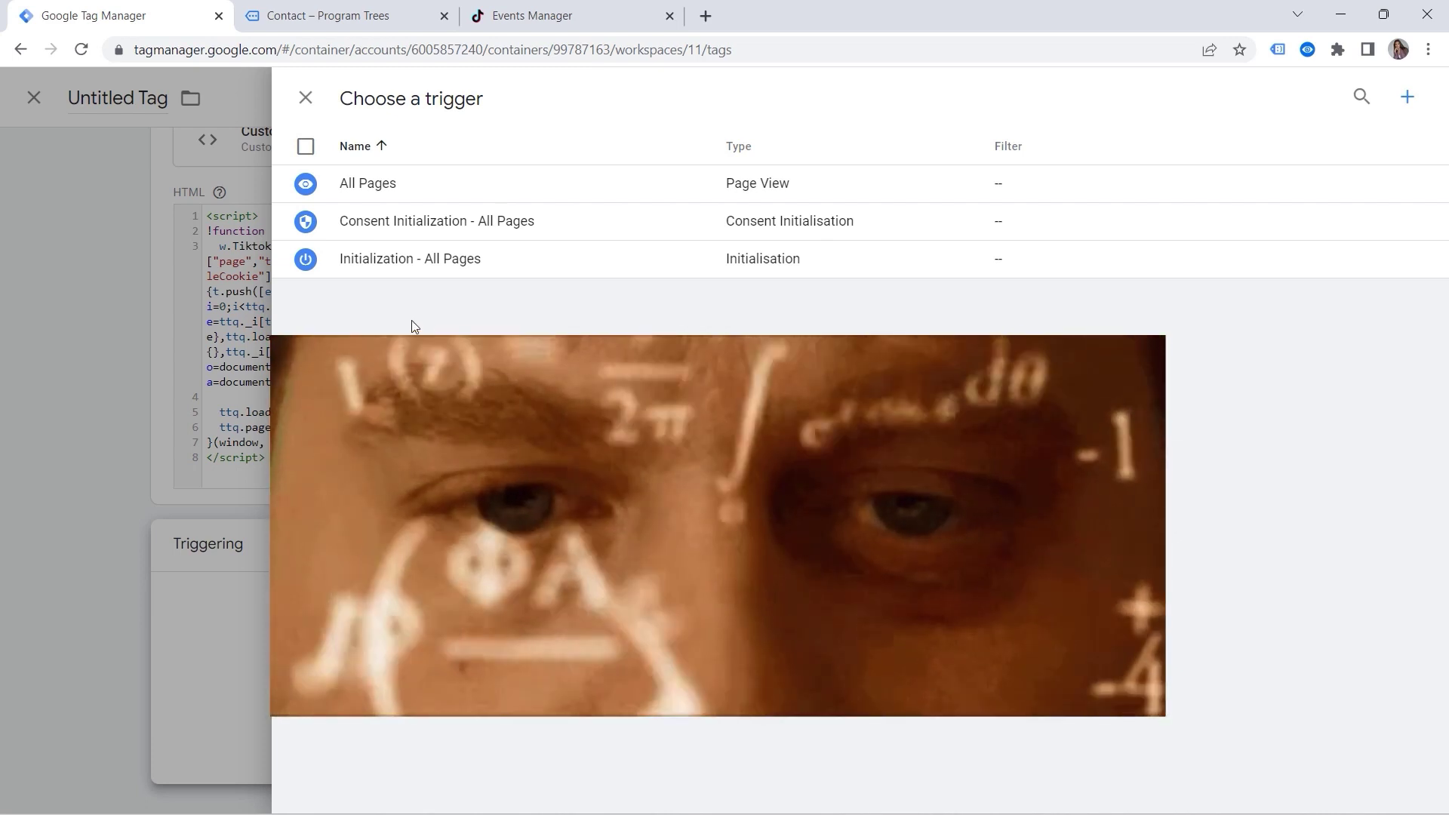
pyautogui.click(408, 189)
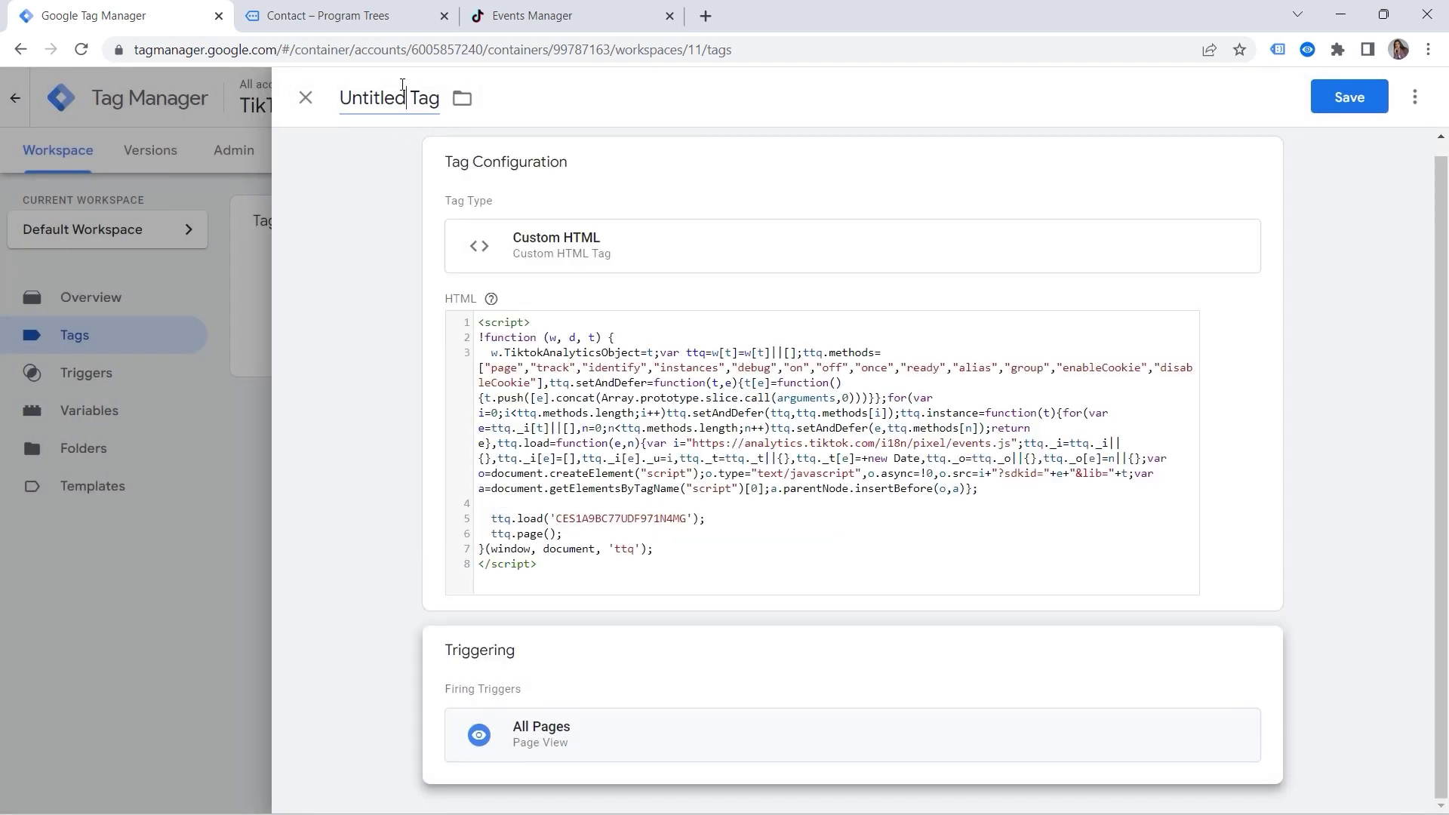
pyautogui.scroll(1, 402, 113)
pyautogui.click(401, 90)
pyautogui.write('TikTok - Base pixel')
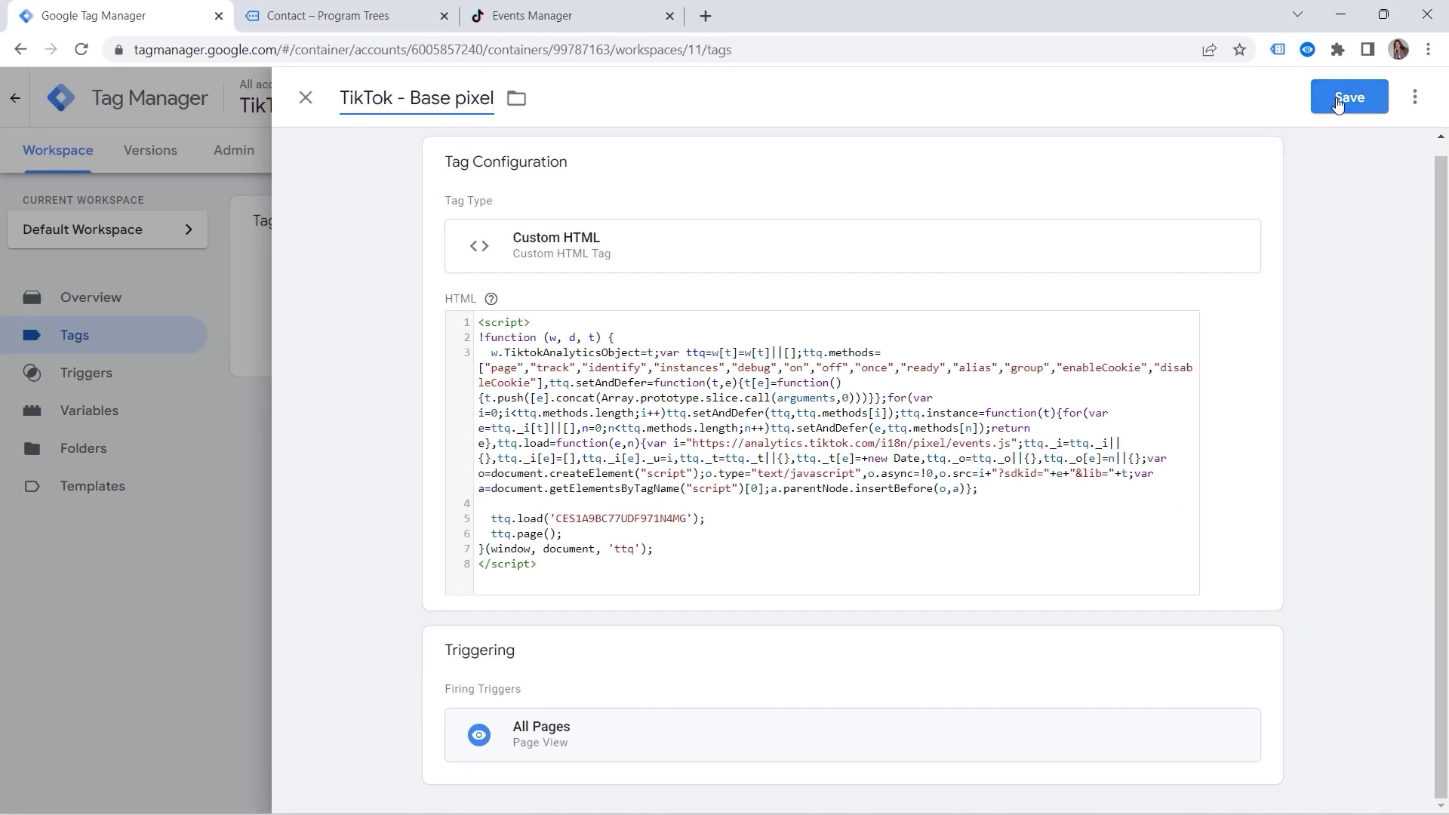
pyautogui.click(1337, 104)
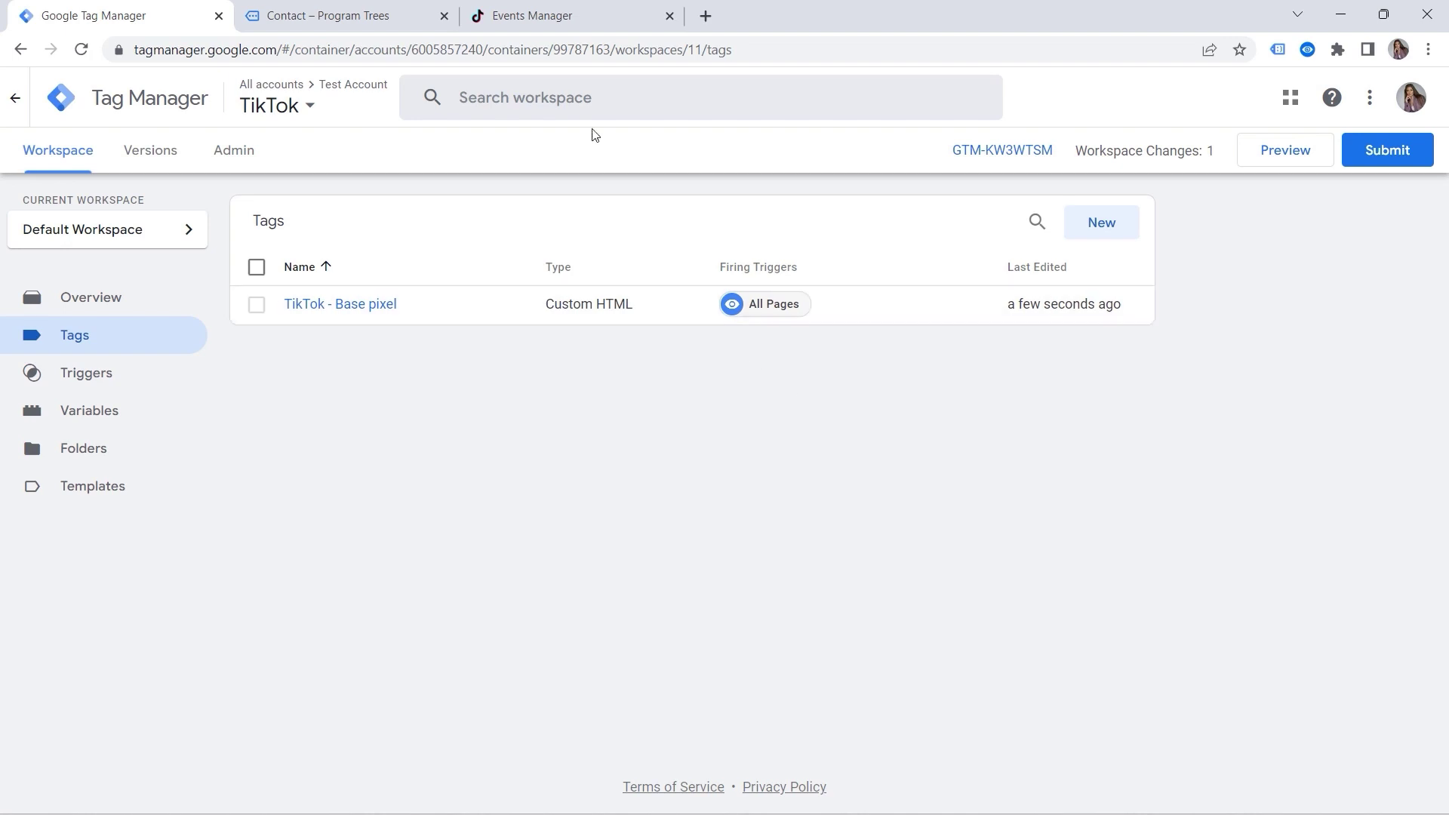
# Step: Switch to TikTok Events Manager, advance the pixel setup to event creation, and open the code instructions, accepting all cookies
pyautogui.click(556, 25)
pyautogui.scroll(-5, 667, 252)
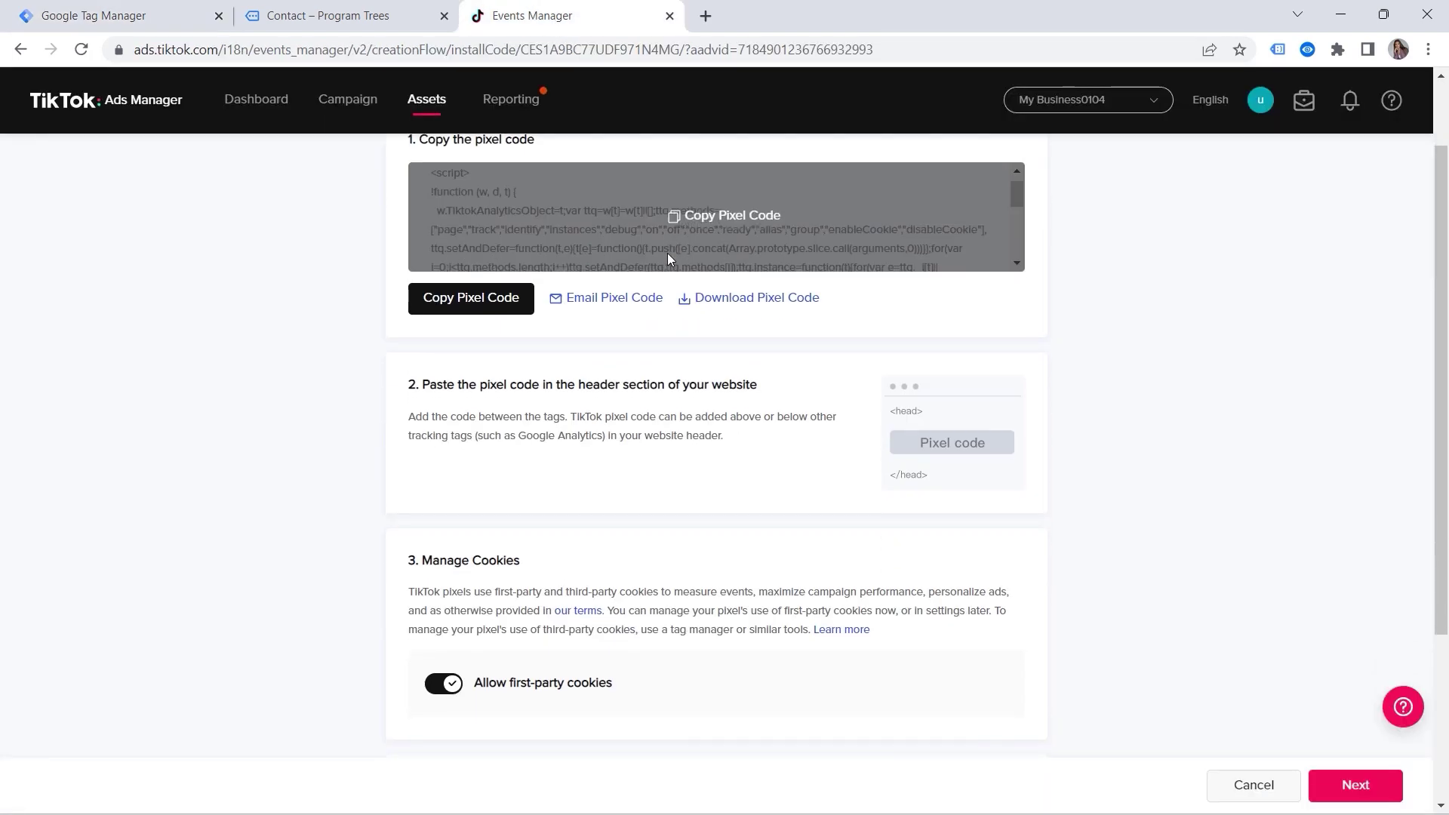
pyautogui.click(1332, 774)
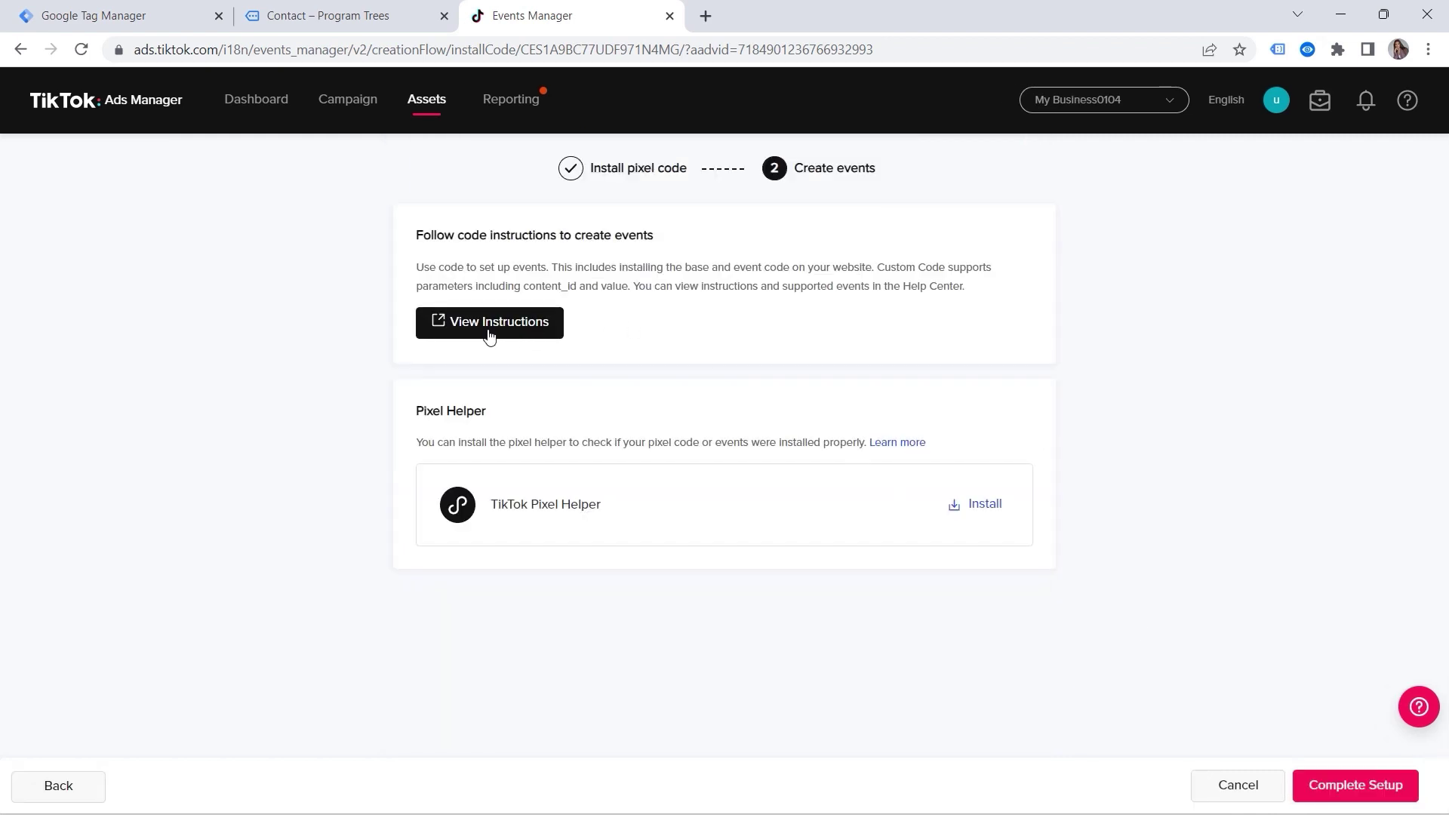
pyautogui.click(489, 323)
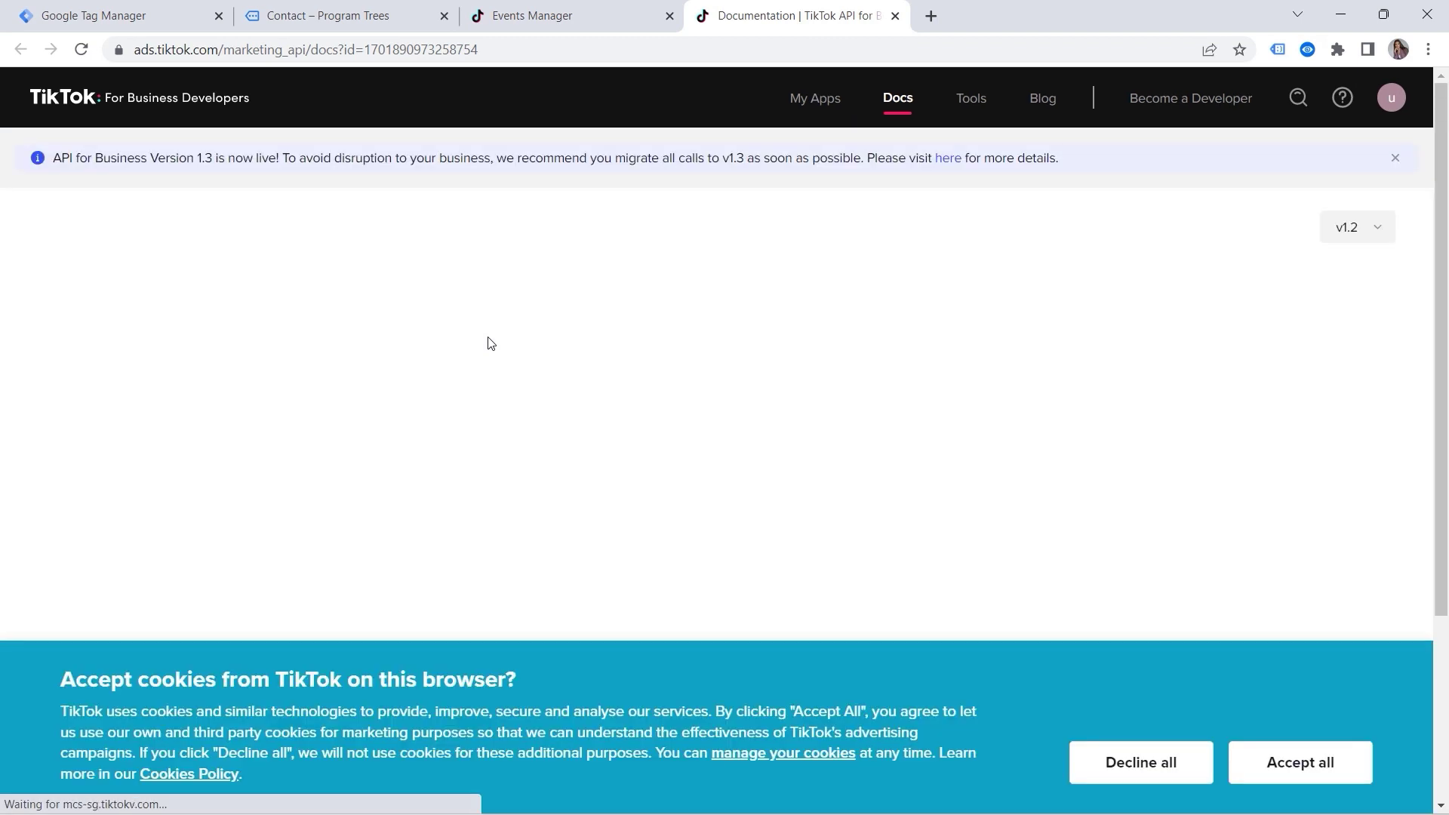
pyautogui.click(1269, 764)
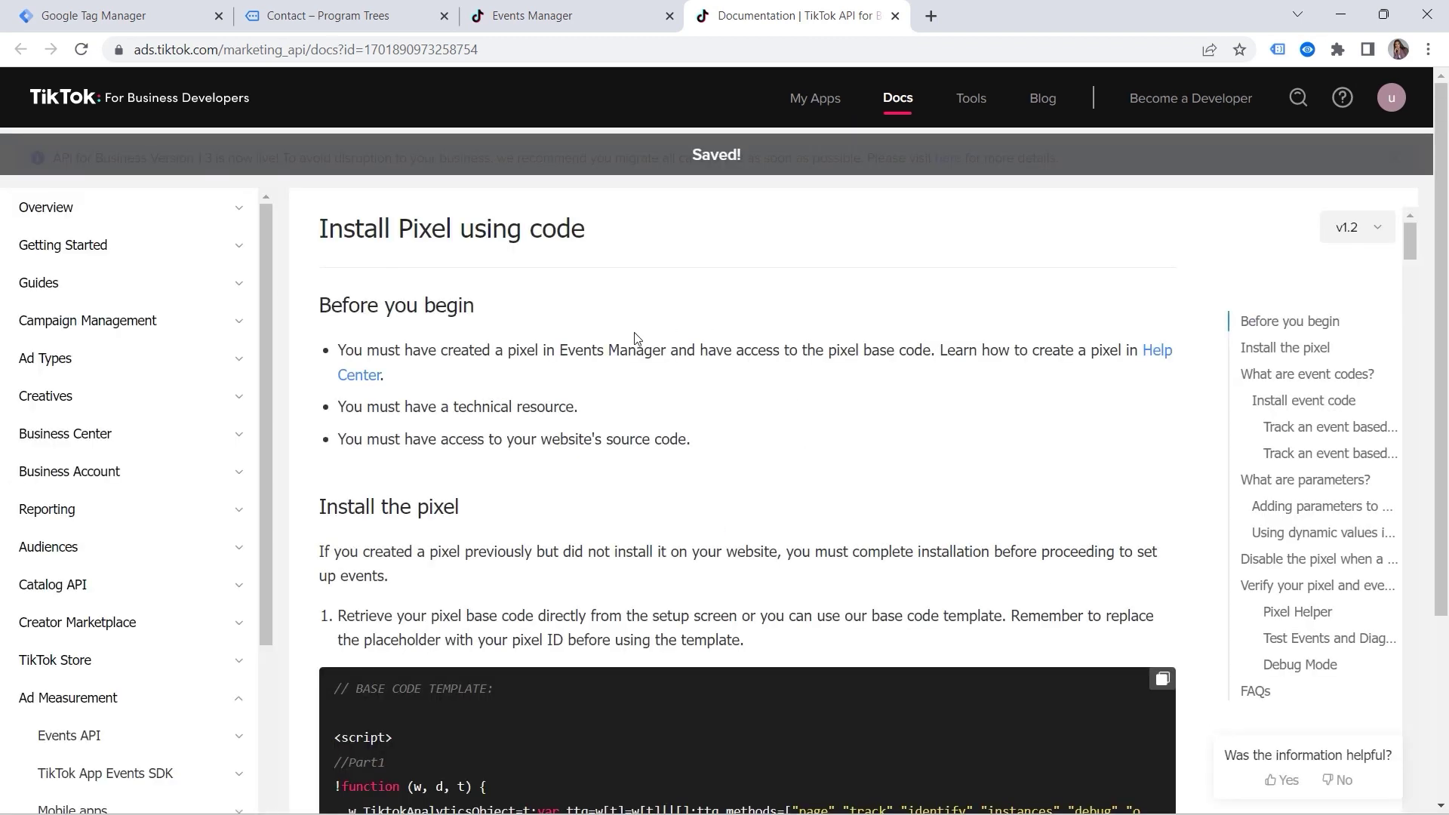
# Step: Examine the pixel installation documentation and its standard events table for the Contact event and its event code
pyautogui.scroll(-1, 635, 337)
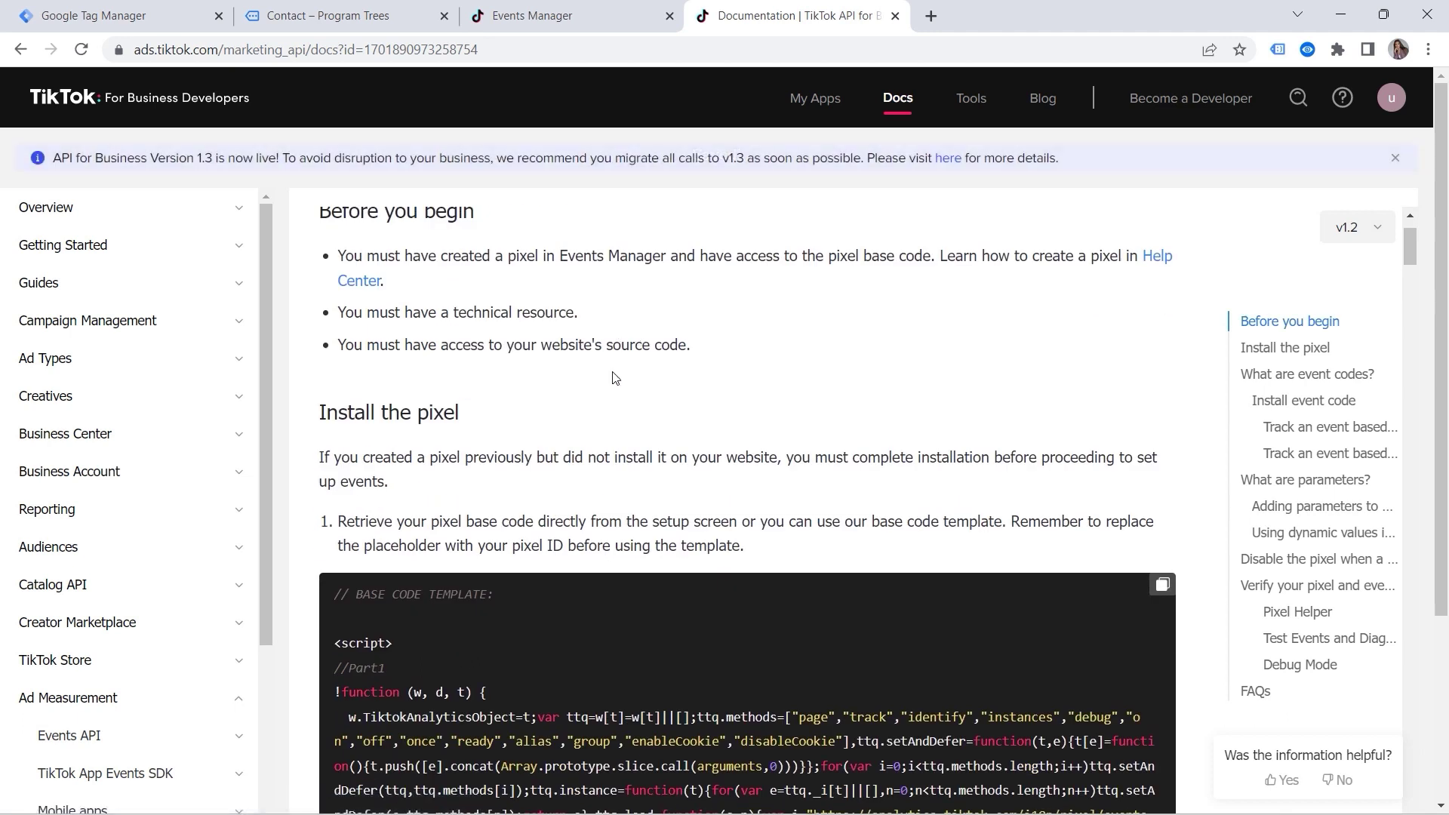
pyautogui.scroll(-2, 528, 370)
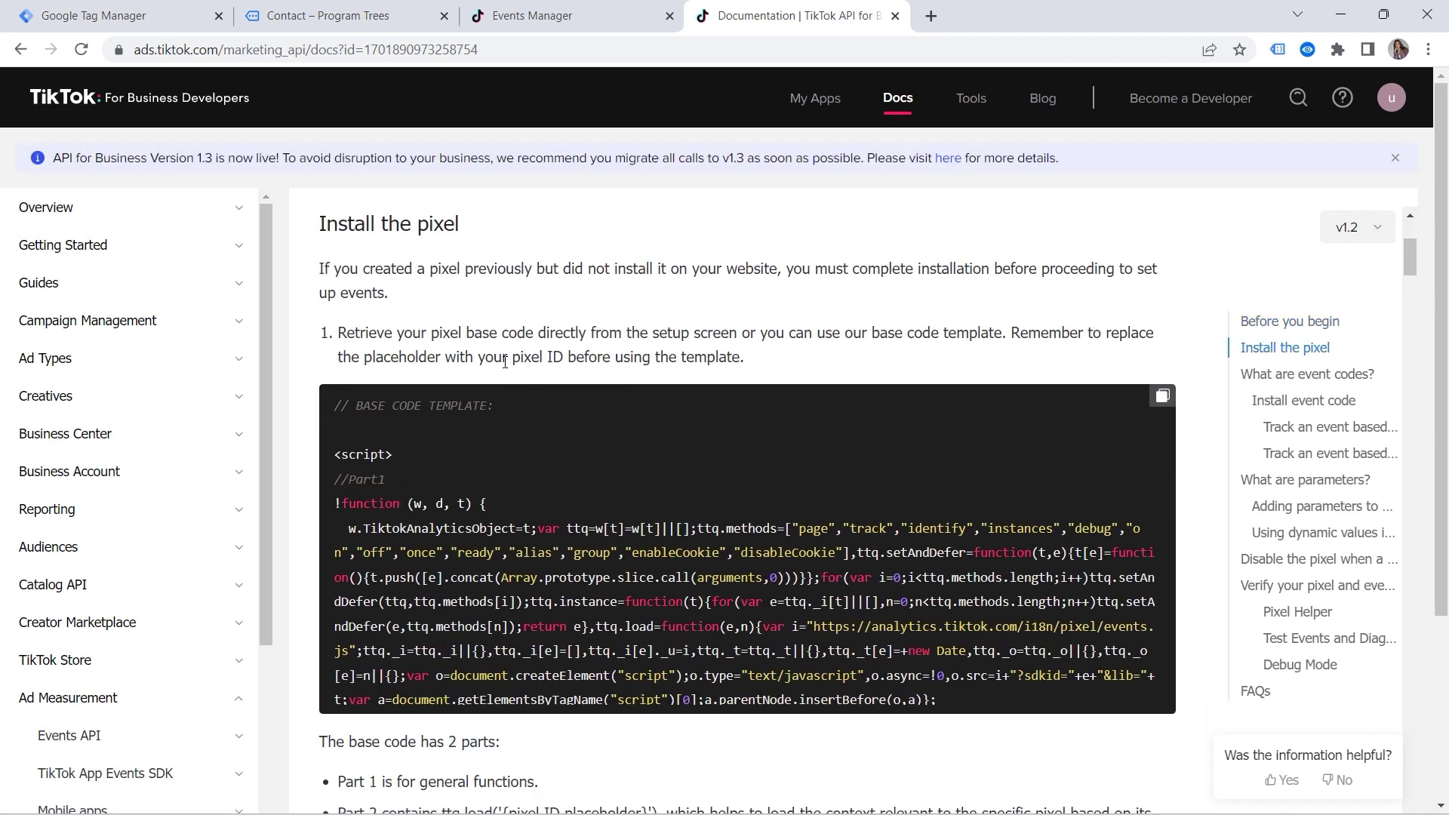
pyautogui.scroll(-9, 505, 362)
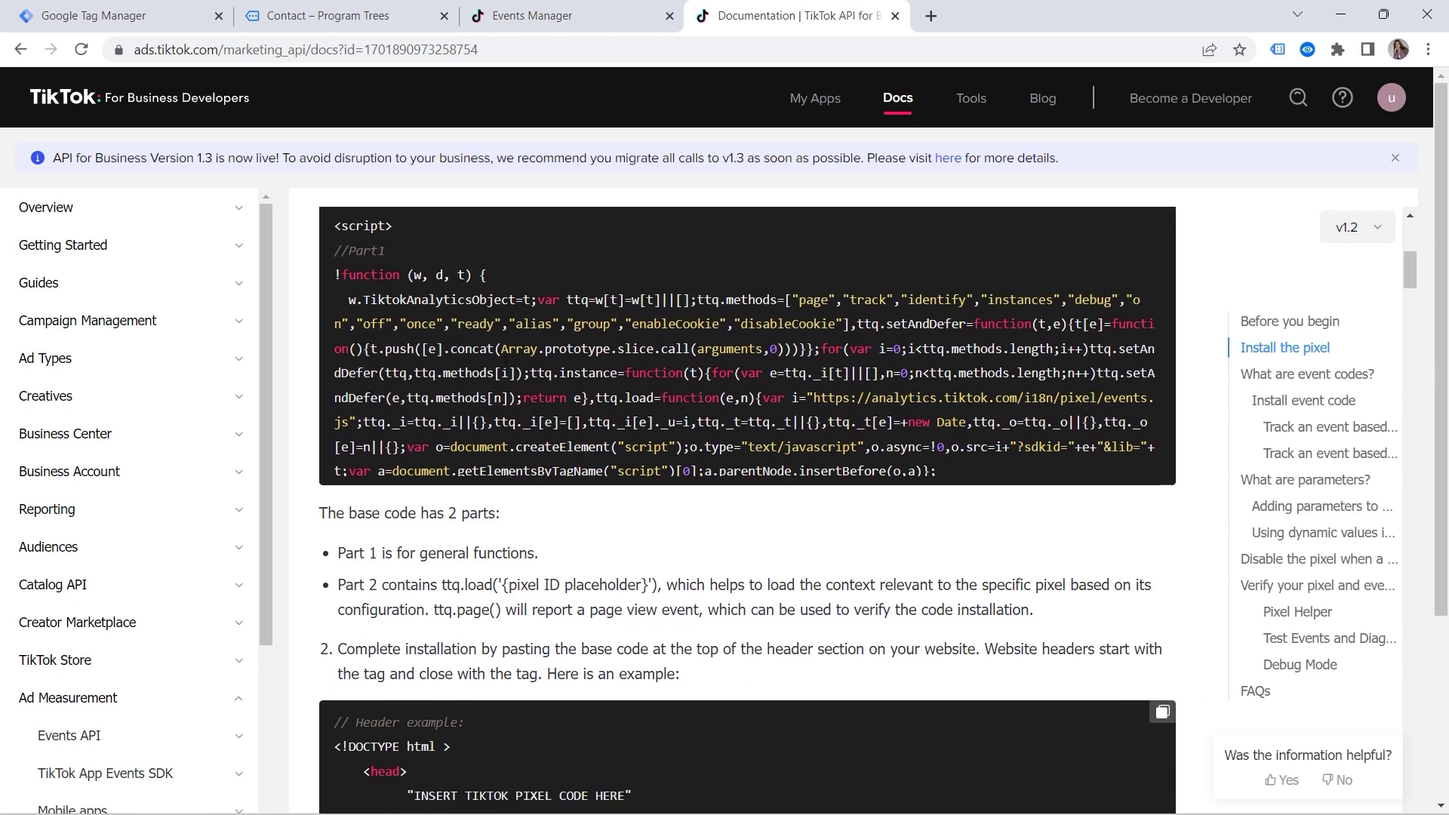
pyautogui.scroll(-3, 504, 363)
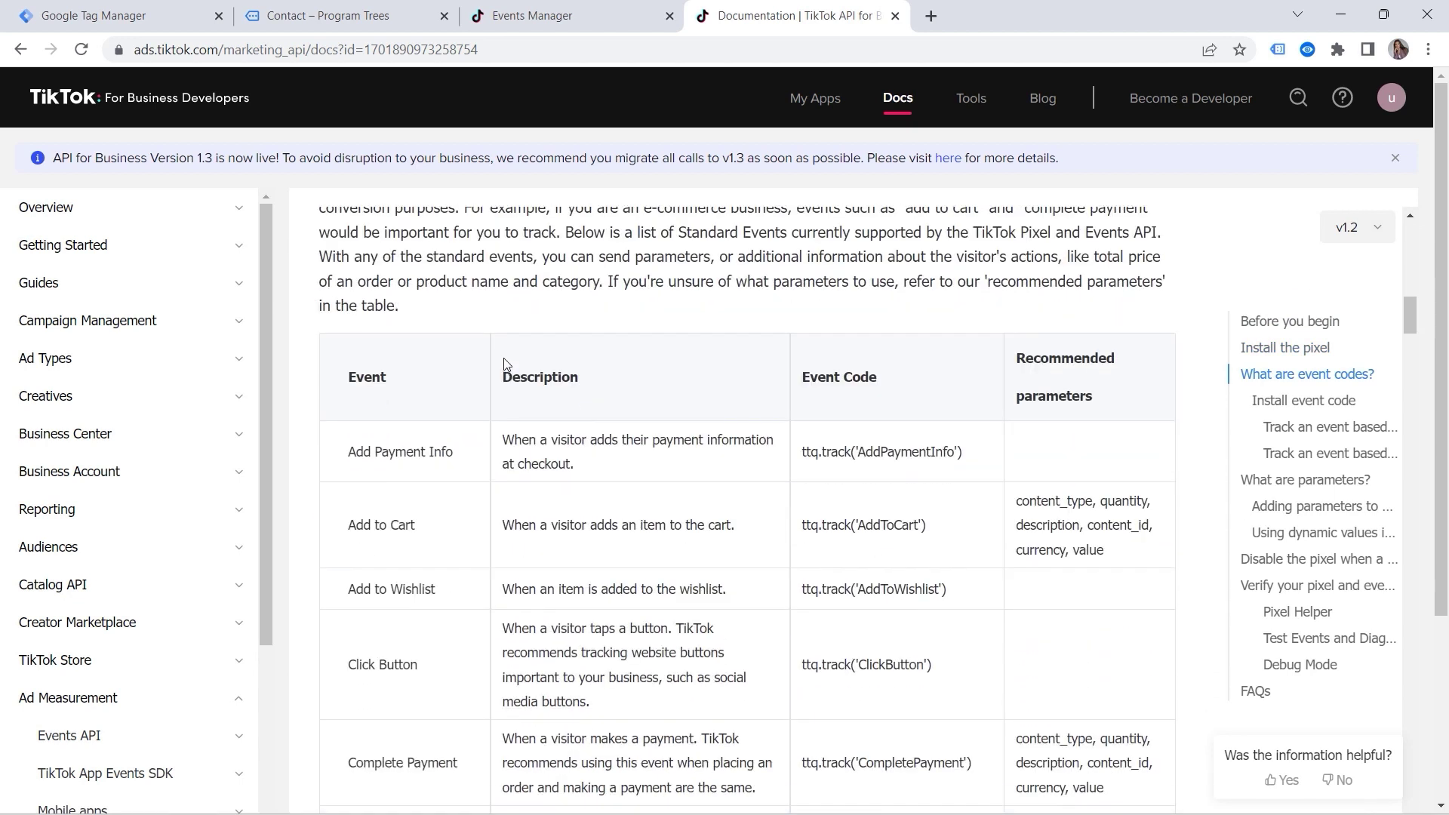
pyautogui.scroll(-2, 498, 377)
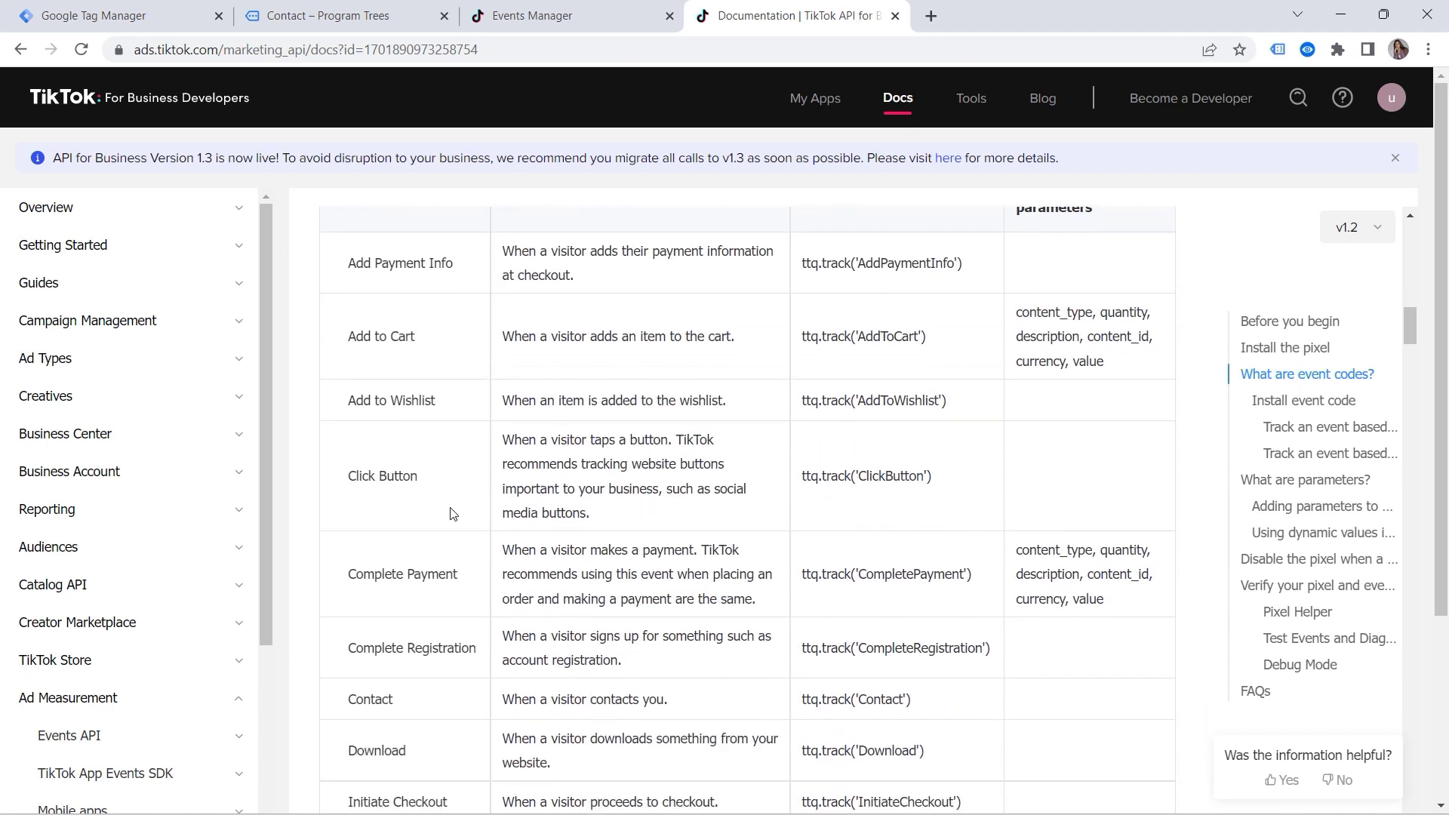
pyautogui.moveTo(434, 704); pyautogui.dragTo(348, 708)
pyautogui.moveTo(922, 714); pyautogui.dragTo(850, 702)
pyautogui.click(936, 720)
# Step: Switch to Google Tag Manager and enable all built-in Clicks variables: Click Element, Classes, ID, Target, URL and Text
pyautogui.click(125, 16)
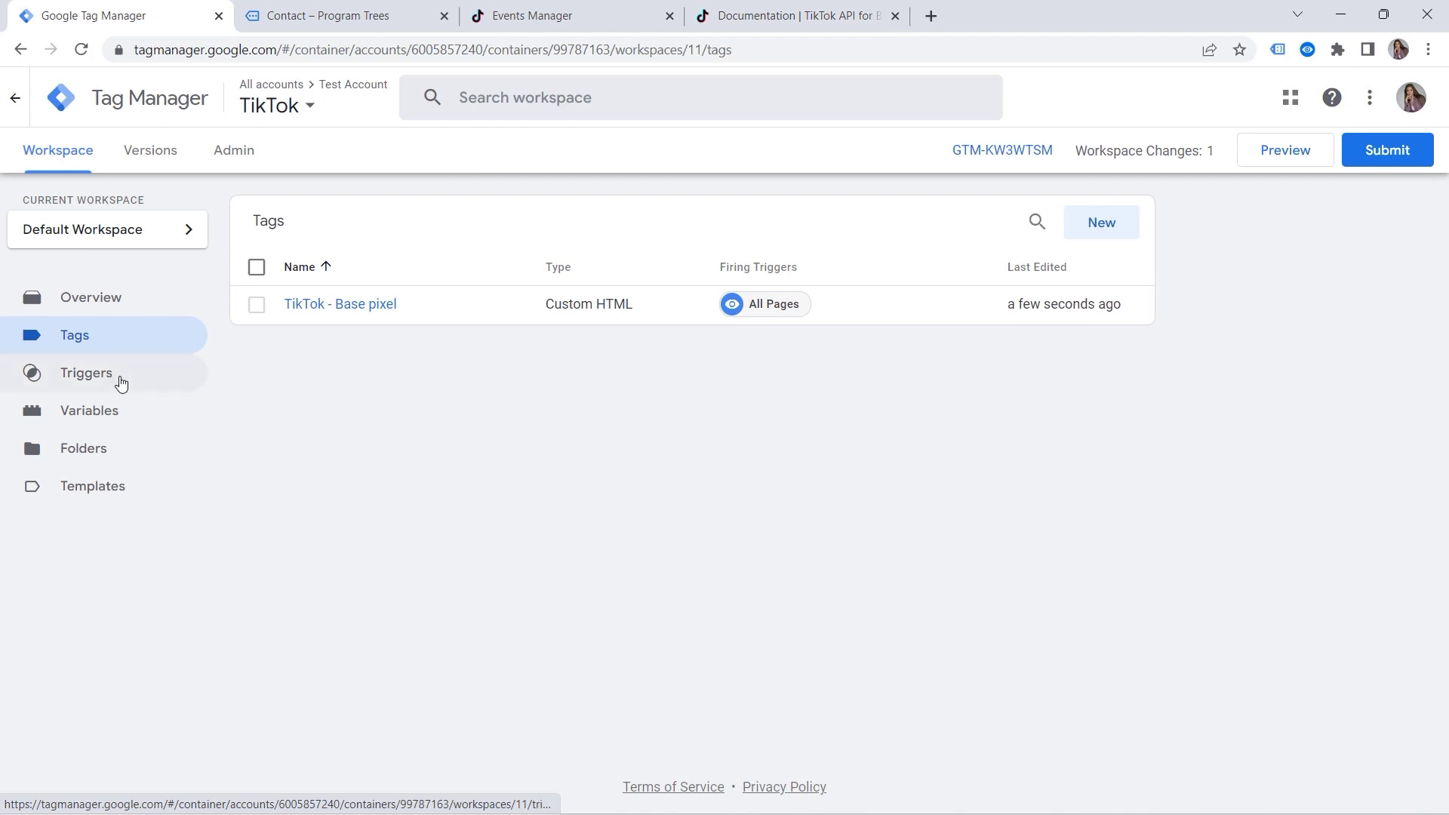
pyautogui.click(114, 425)
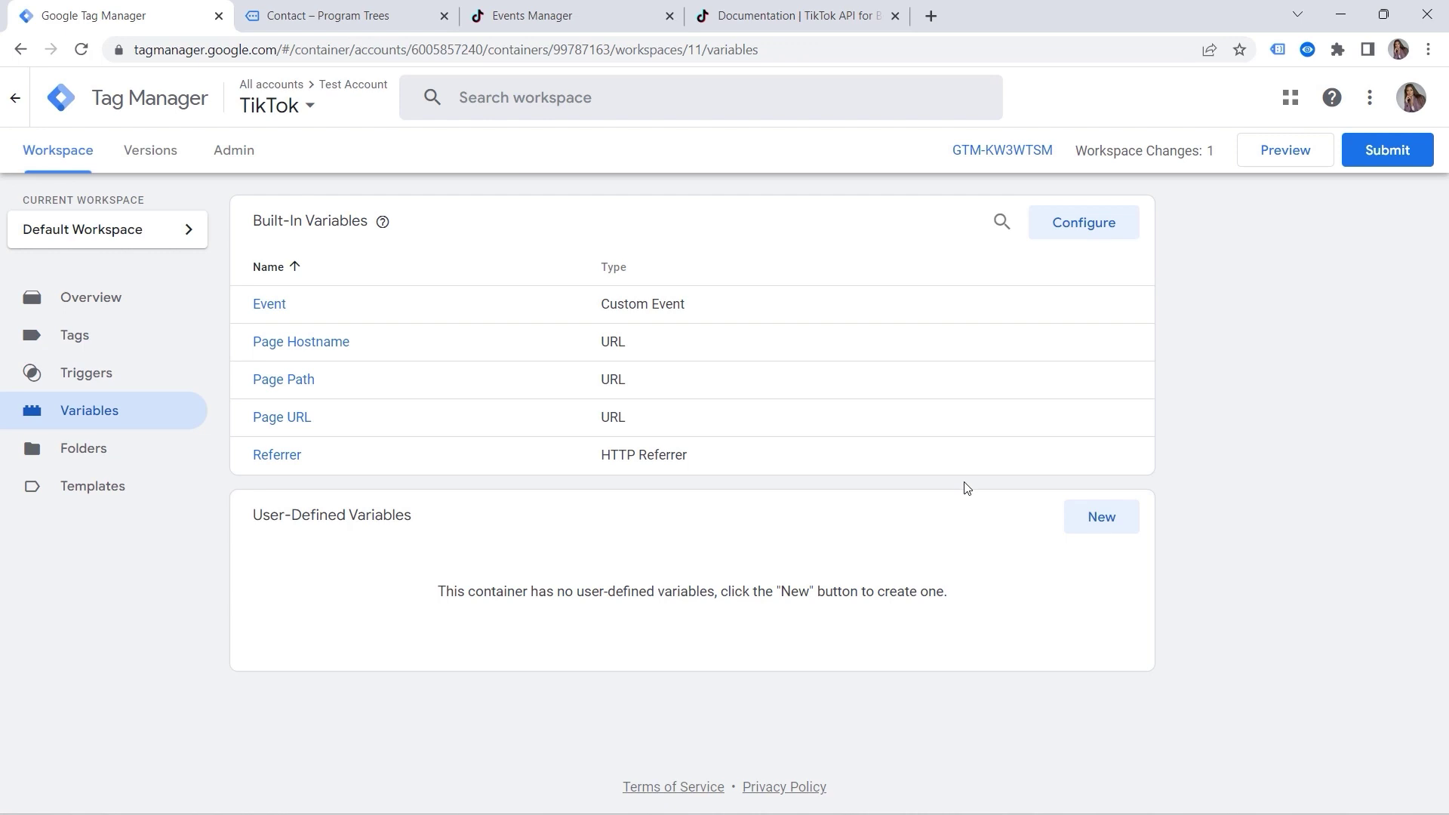
pyautogui.click(1077, 223)
pyautogui.scroll(-5, 989, 279)
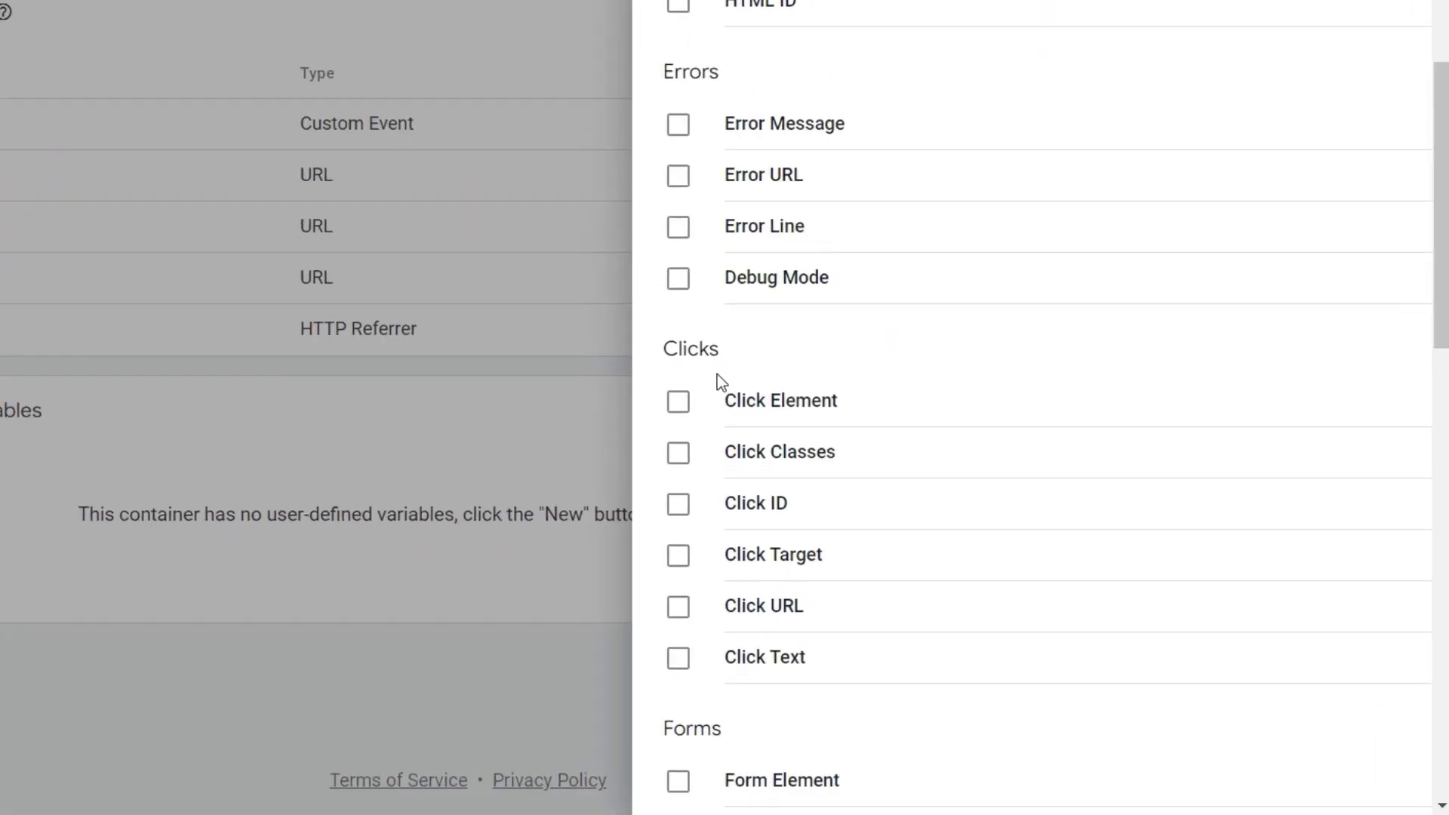
pyautogui.click(884, 511)
pyautogui.click(683, 455)
pyautogui.click(683, 504)
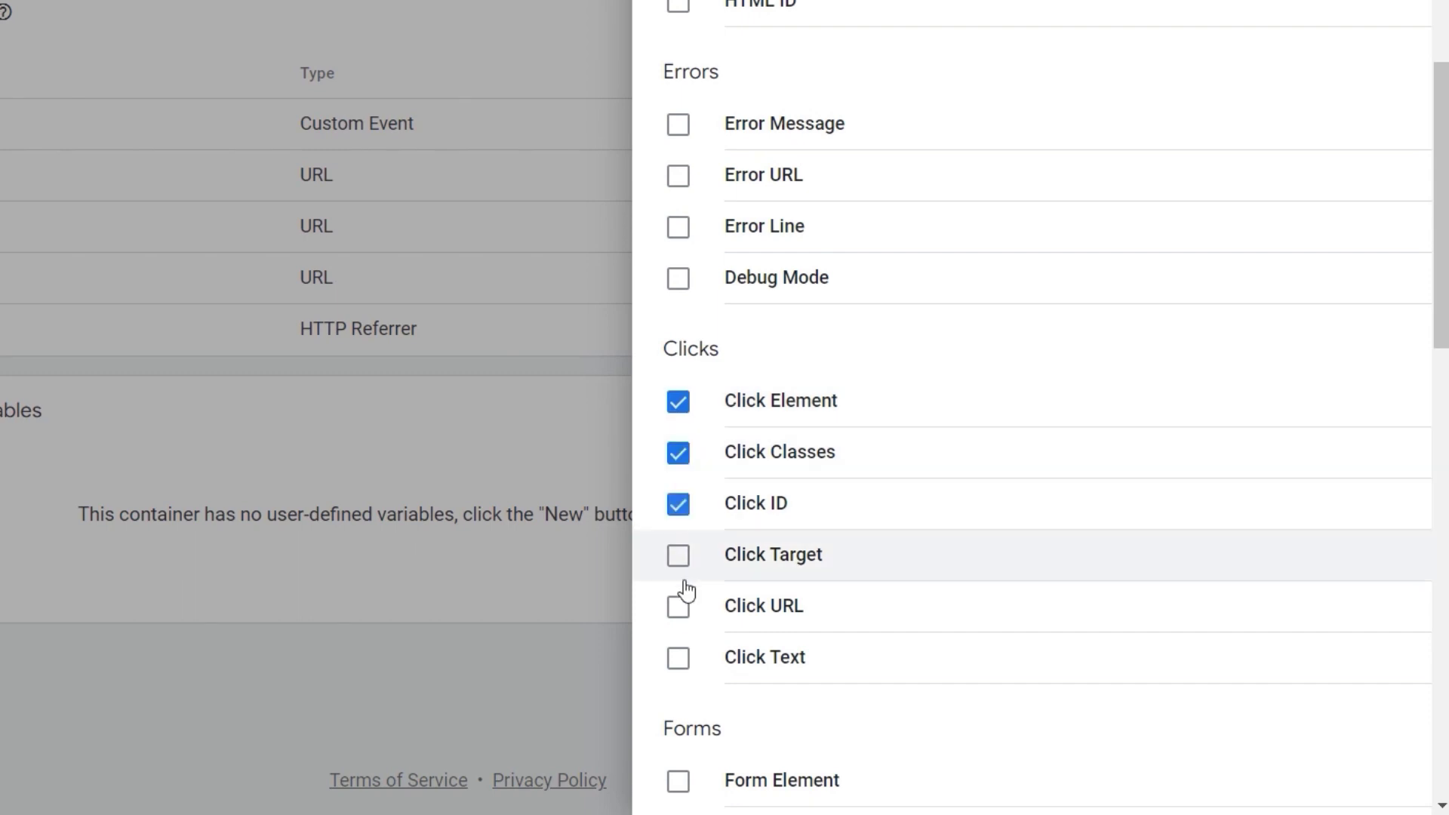
pyautogui.click(684, 556)
pyautogui.click(683, 608)
pyautogui.click(683, 659)
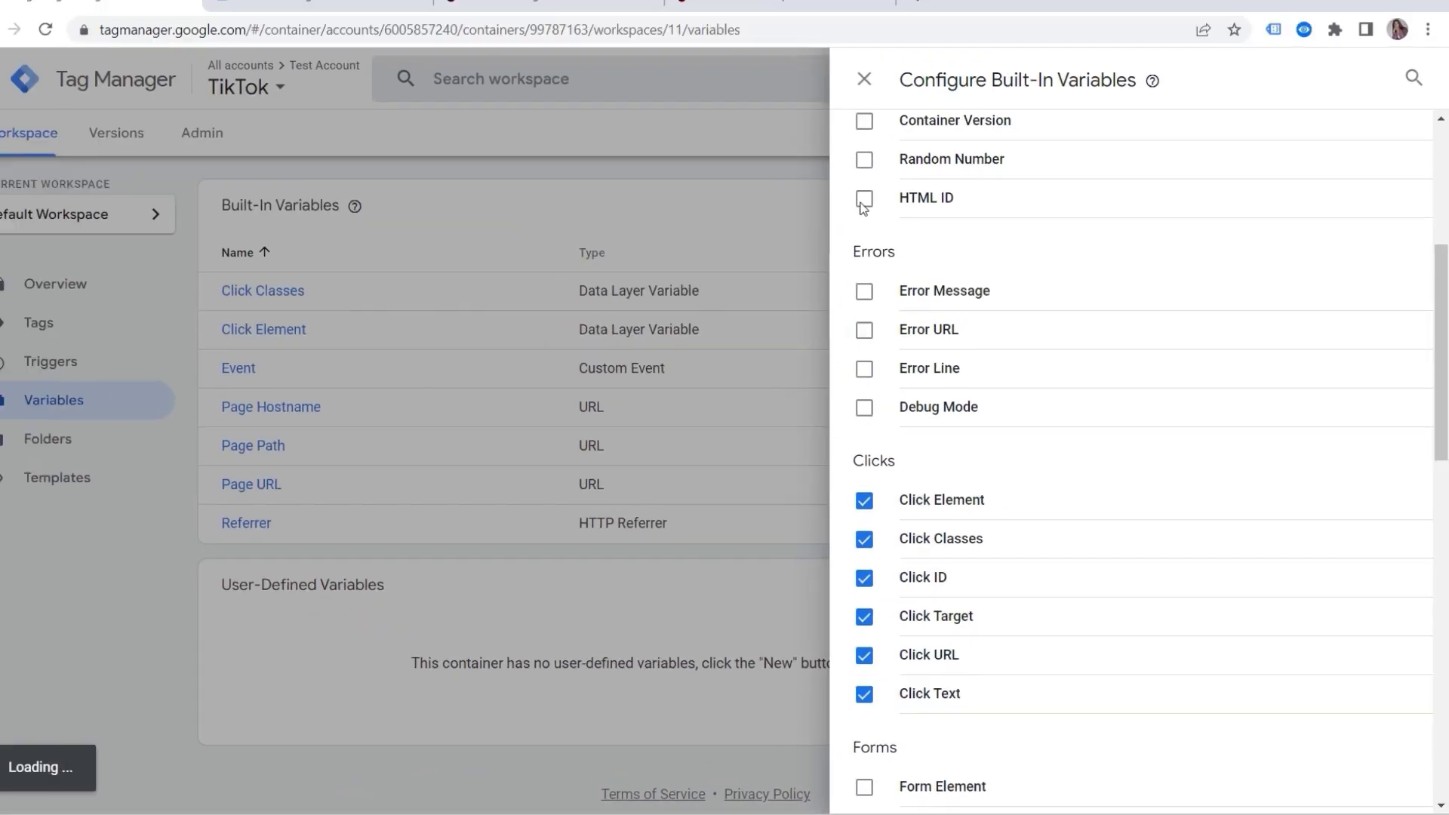
pyautogui.click(876, 96)
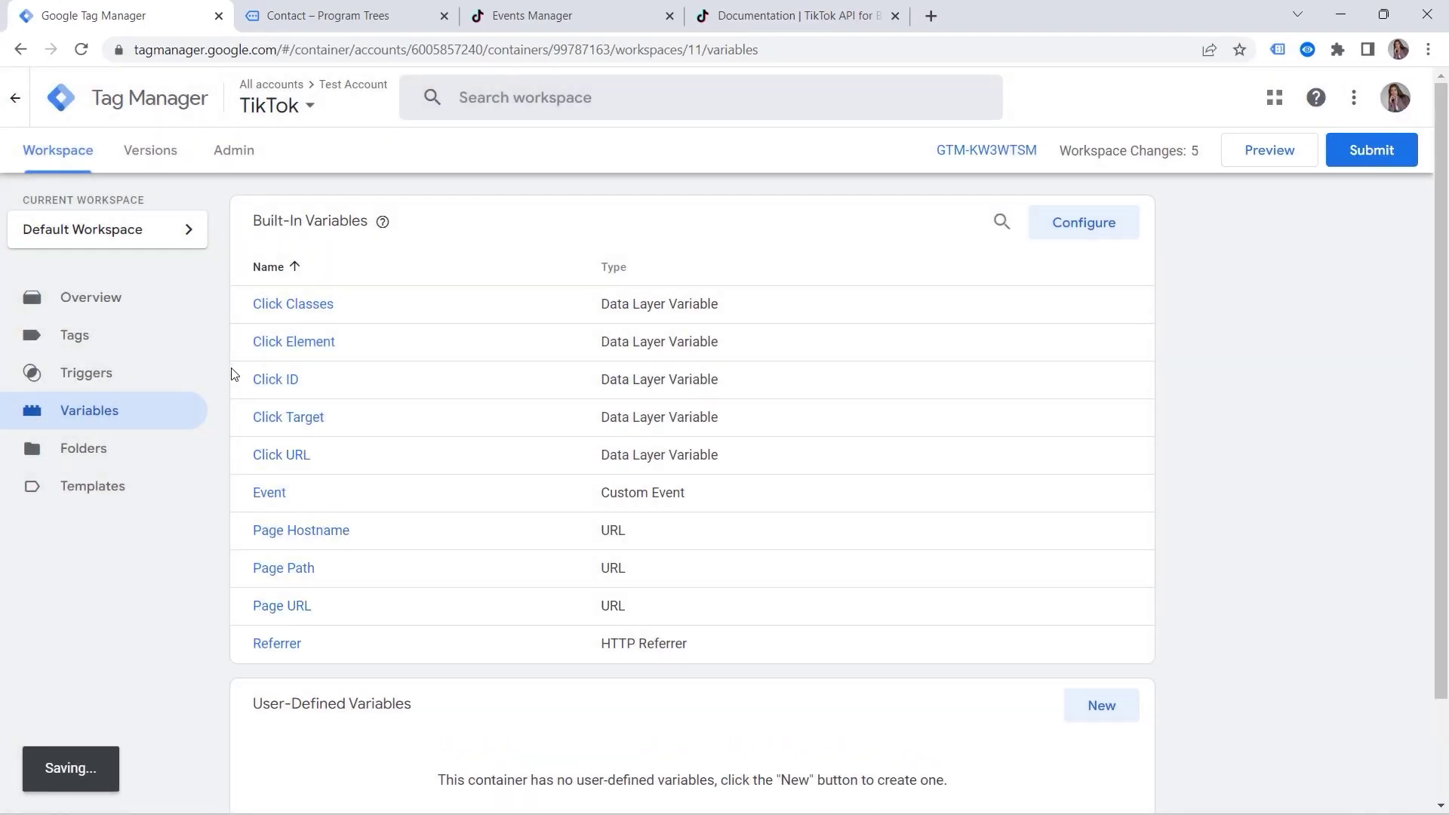
# Step: Create a Just Links click trigger that fires on all link clicks, name it "All Links" and save it
pyautogui.click(96, 375)
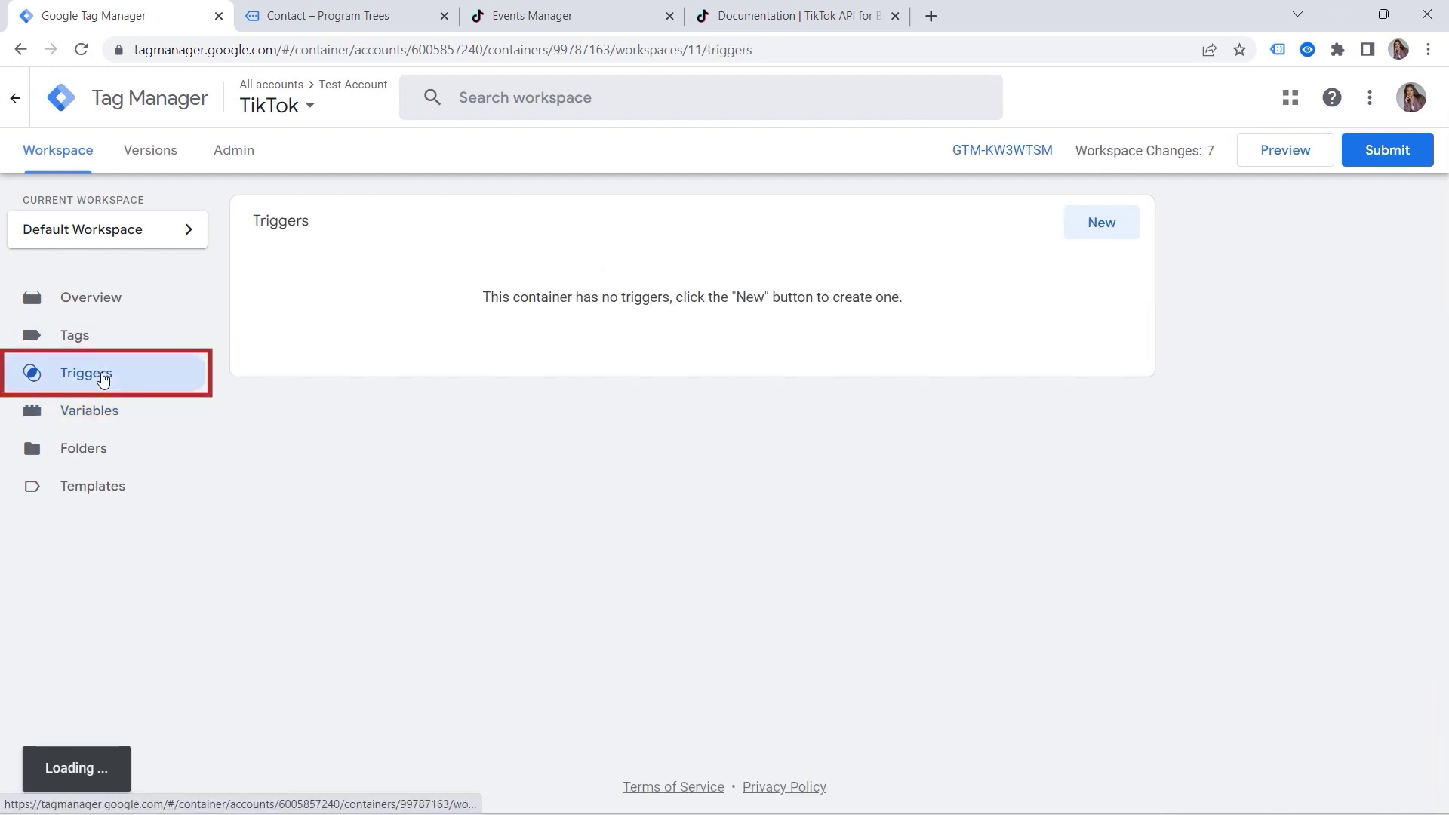
pyautogui.click(340, 16)
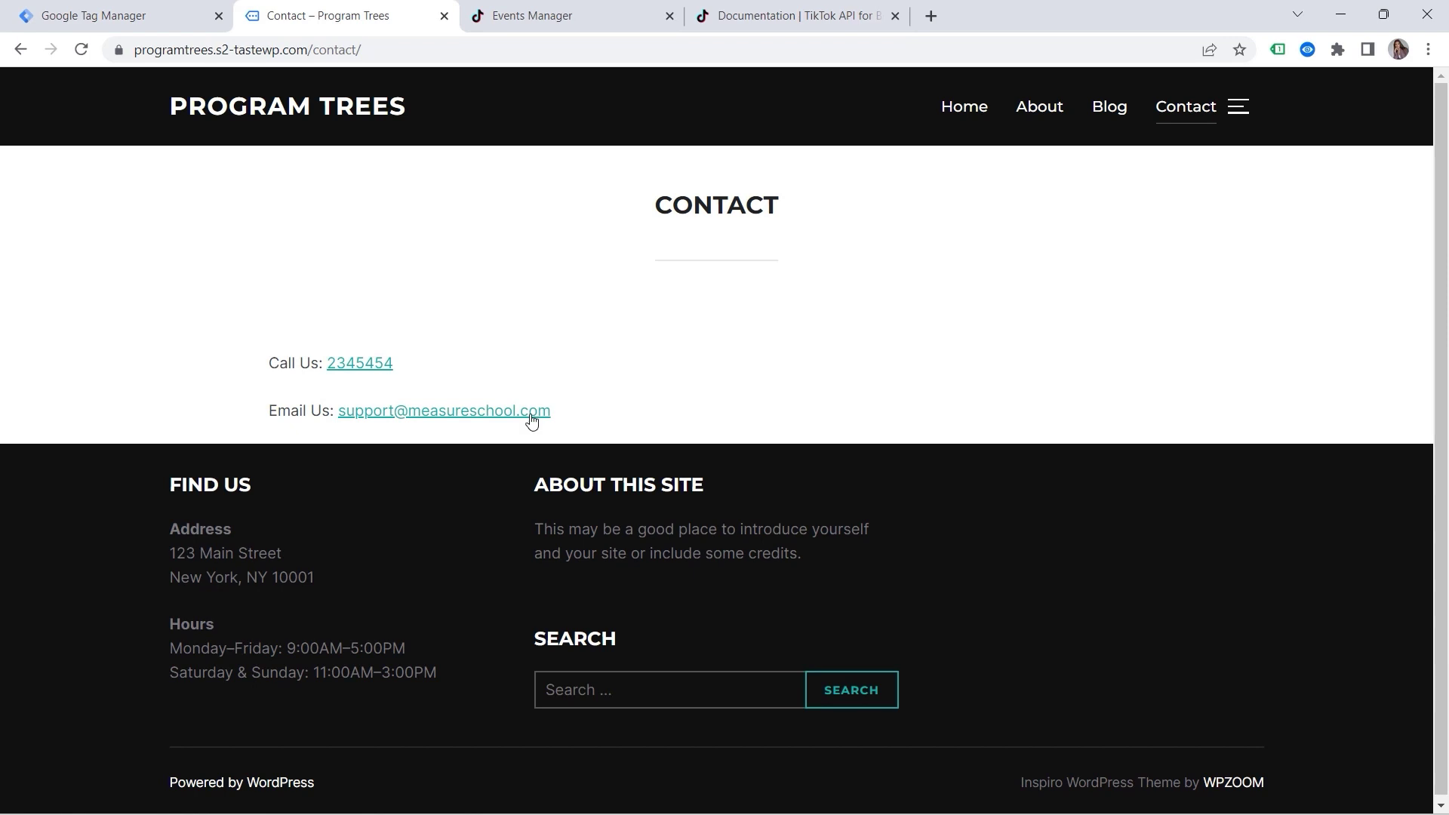
pyautogui.click(112, 16)
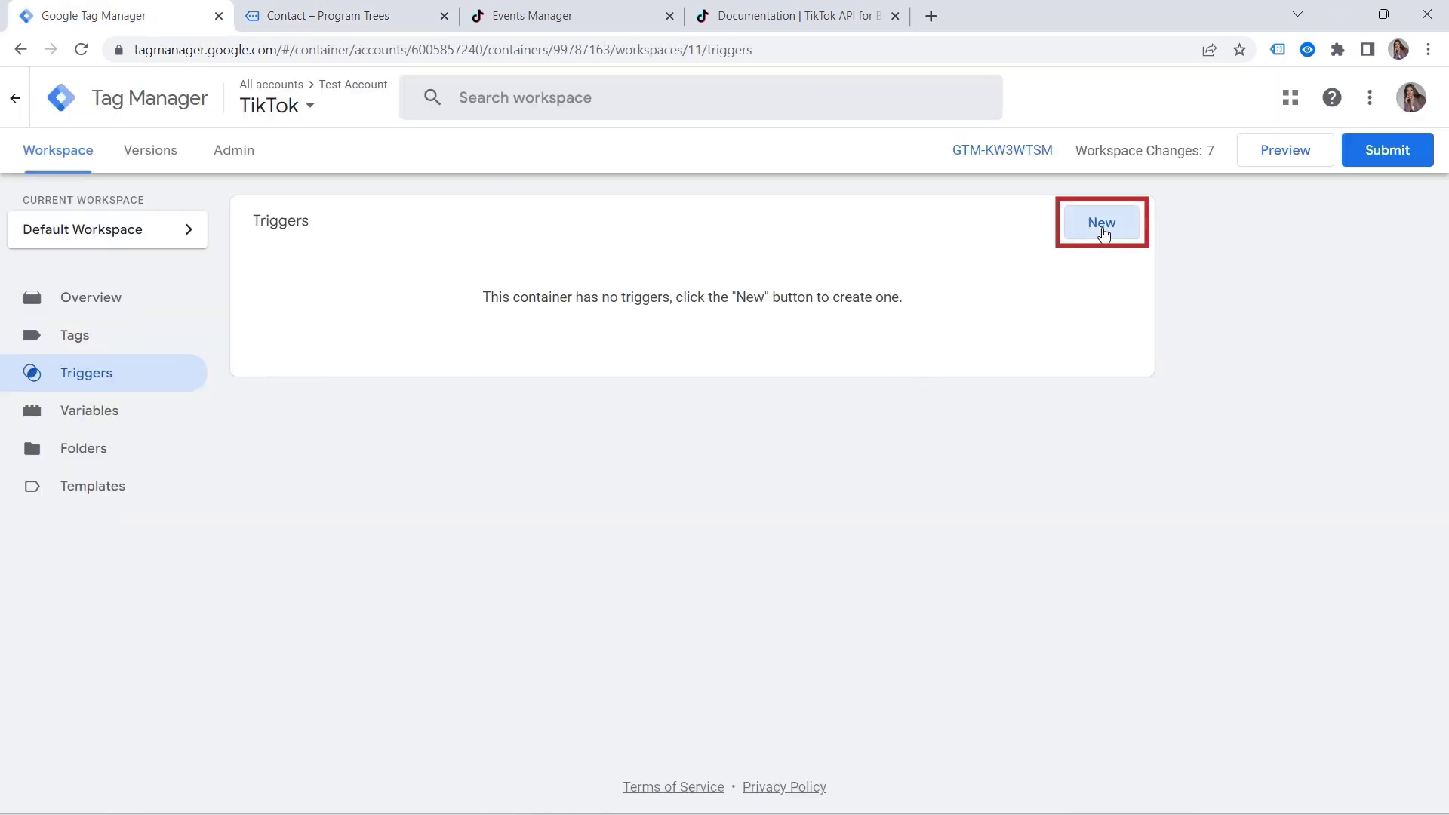
pyautogui.click(1102, 224)
pyautogui.click(779, 240)
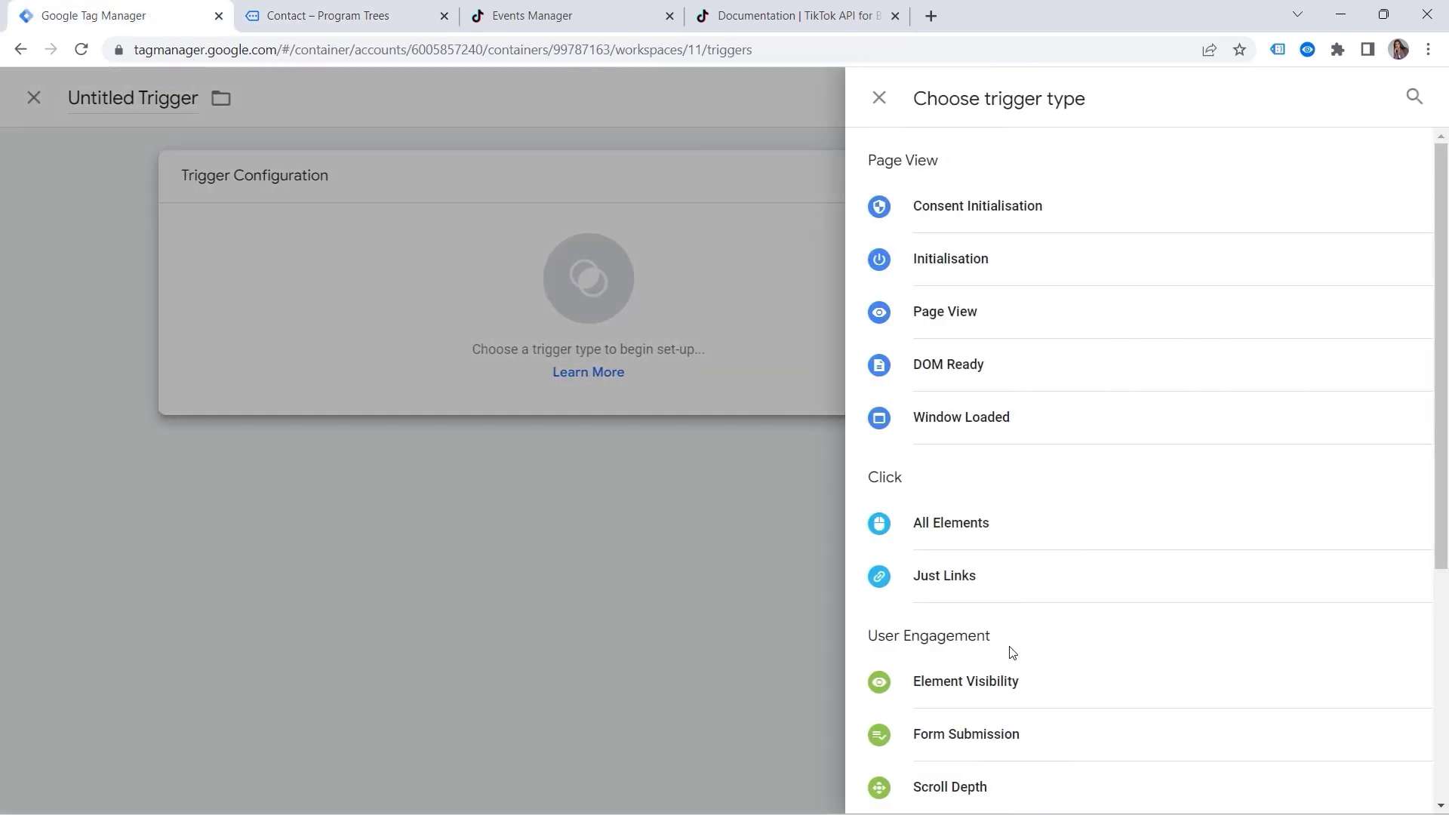
pyautogui.click(990, 597)
pyautogui.click(404, 99)
pyautogui.hotkey('ctrl', 'a')
pyautogui.write('All Link')
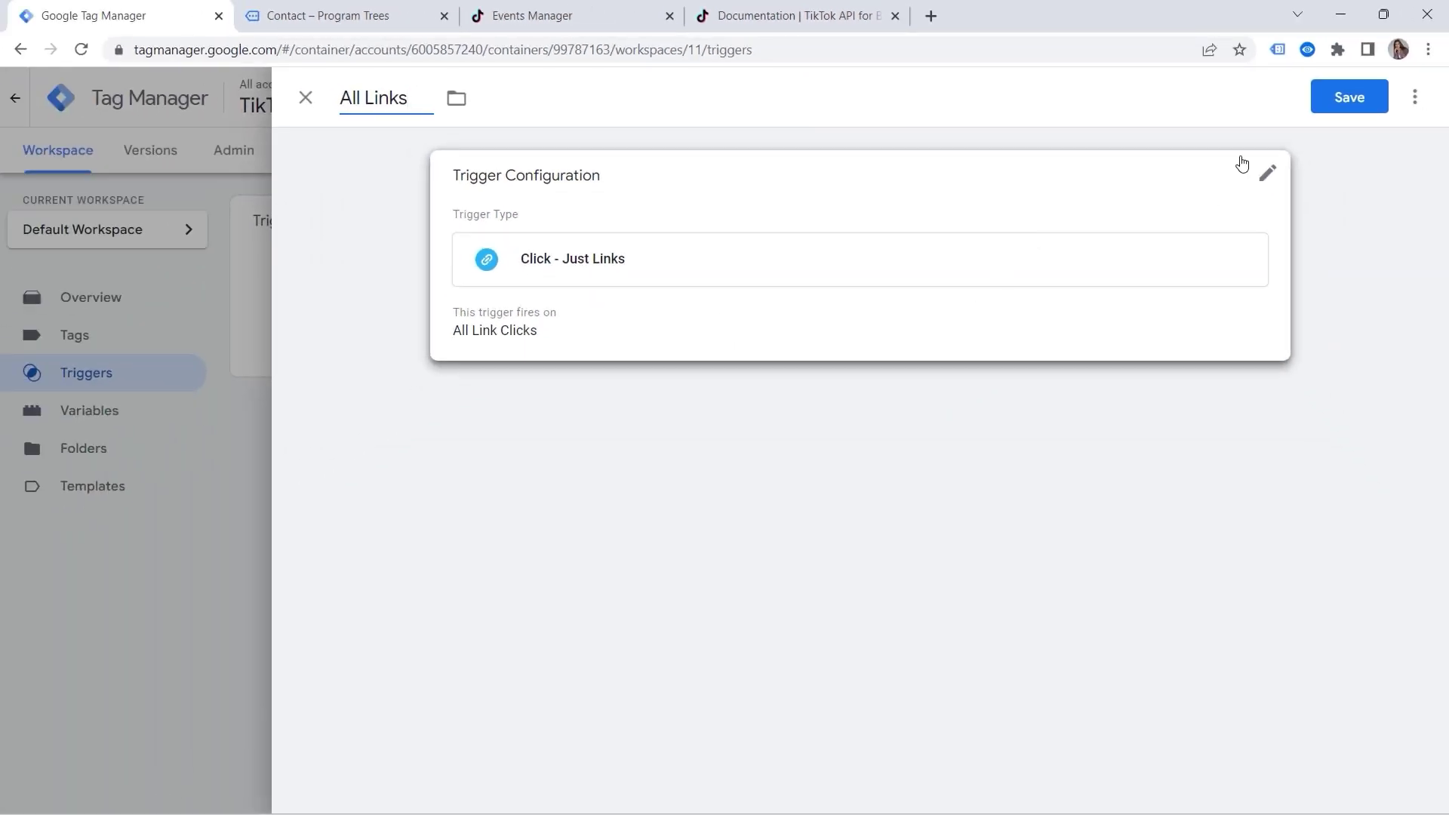
pyautogui.click(1333, 102)
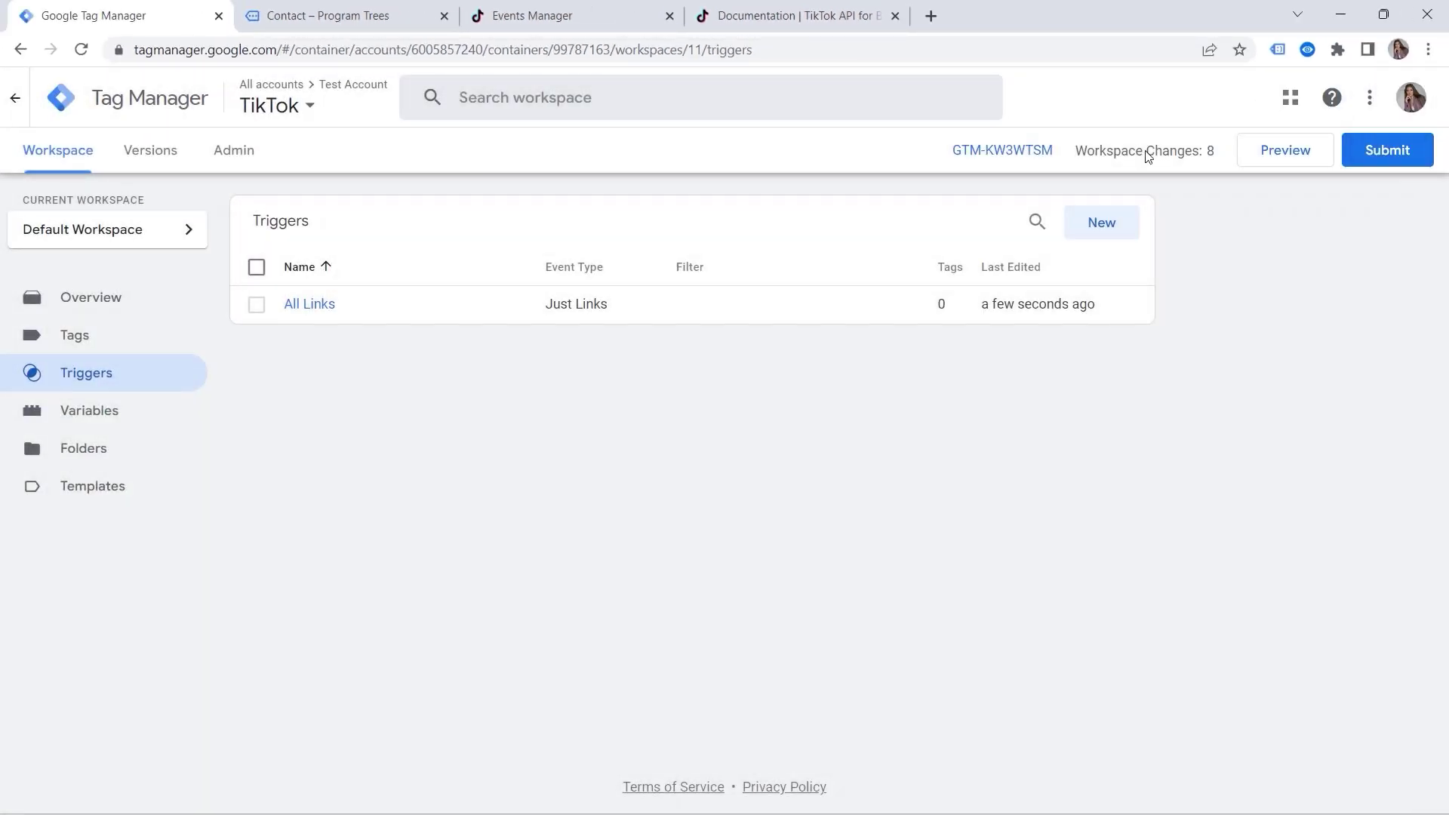
pyautogui.click(1265, 160)
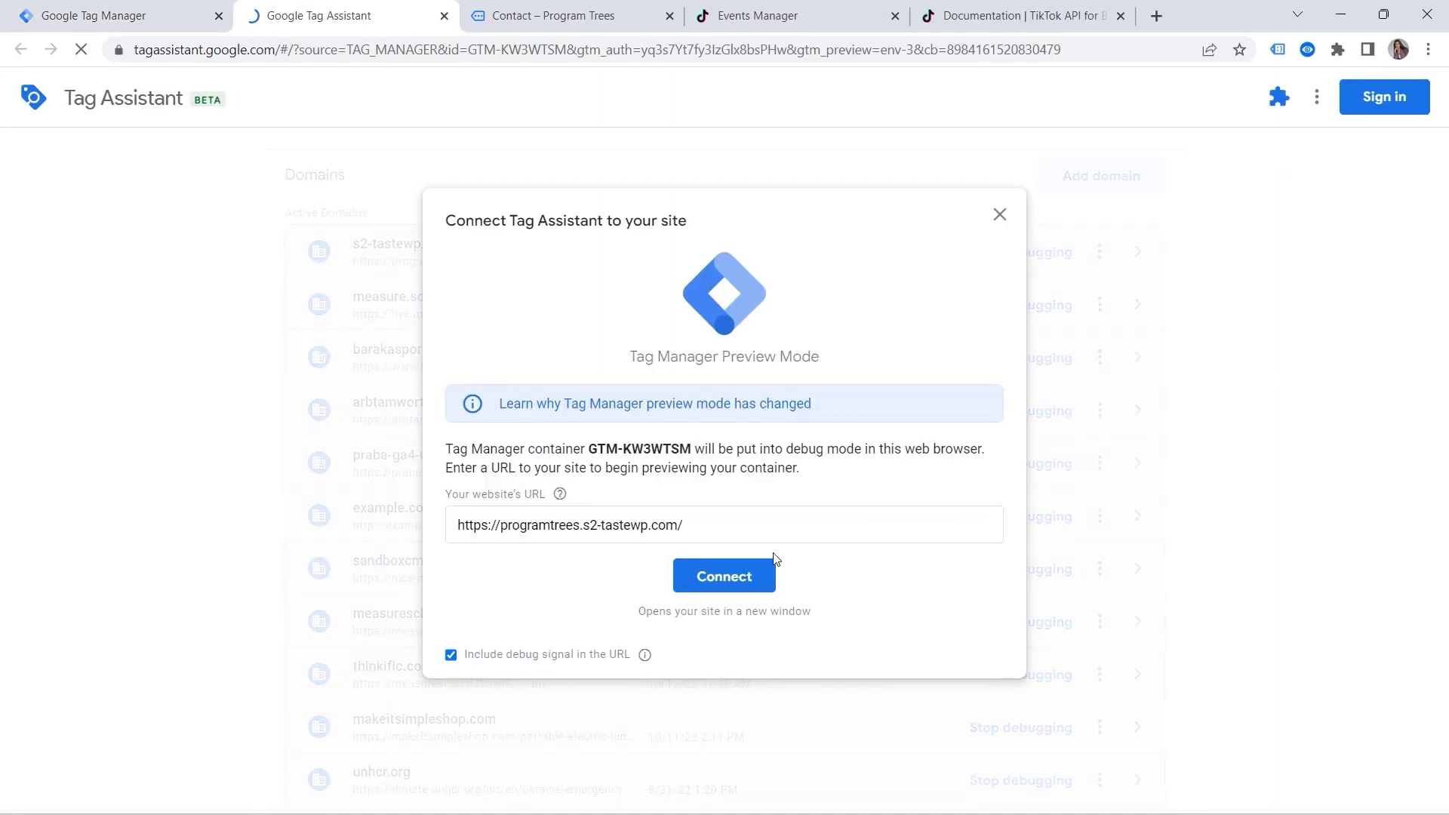
pyautogui.click(724, 577)
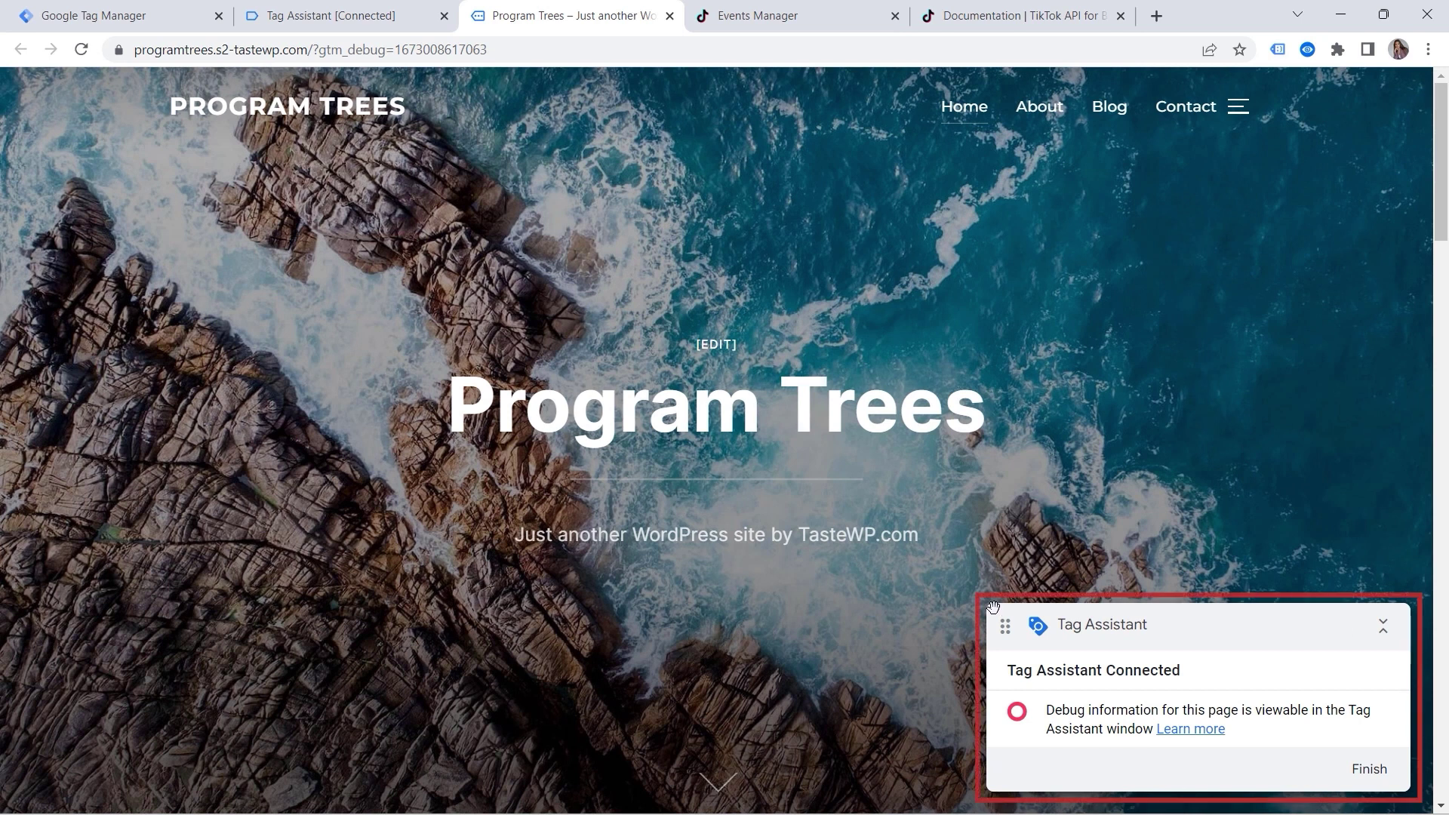
pyautogui.click(1177, 122)
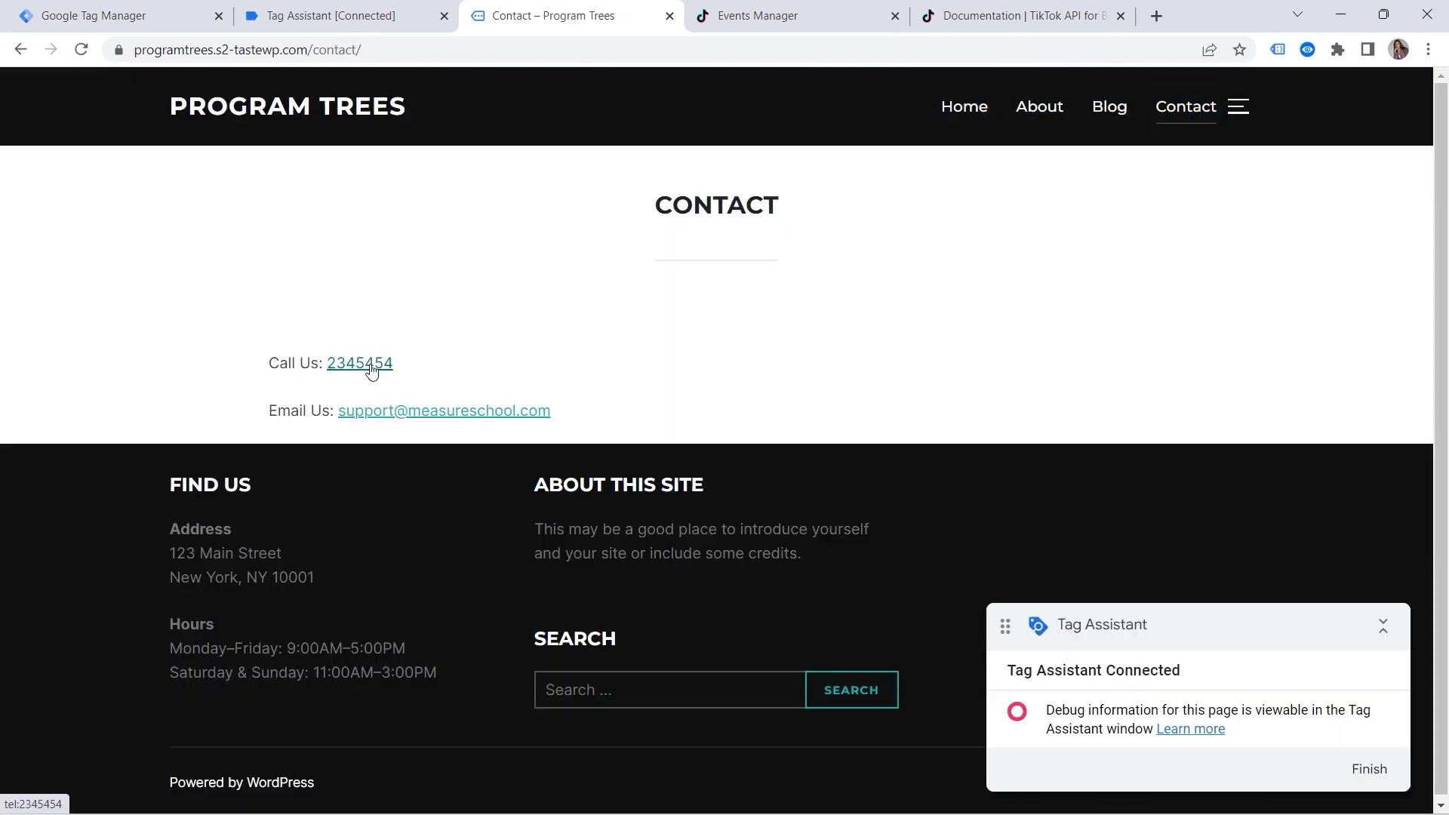
pyautogui.click(383, 364)
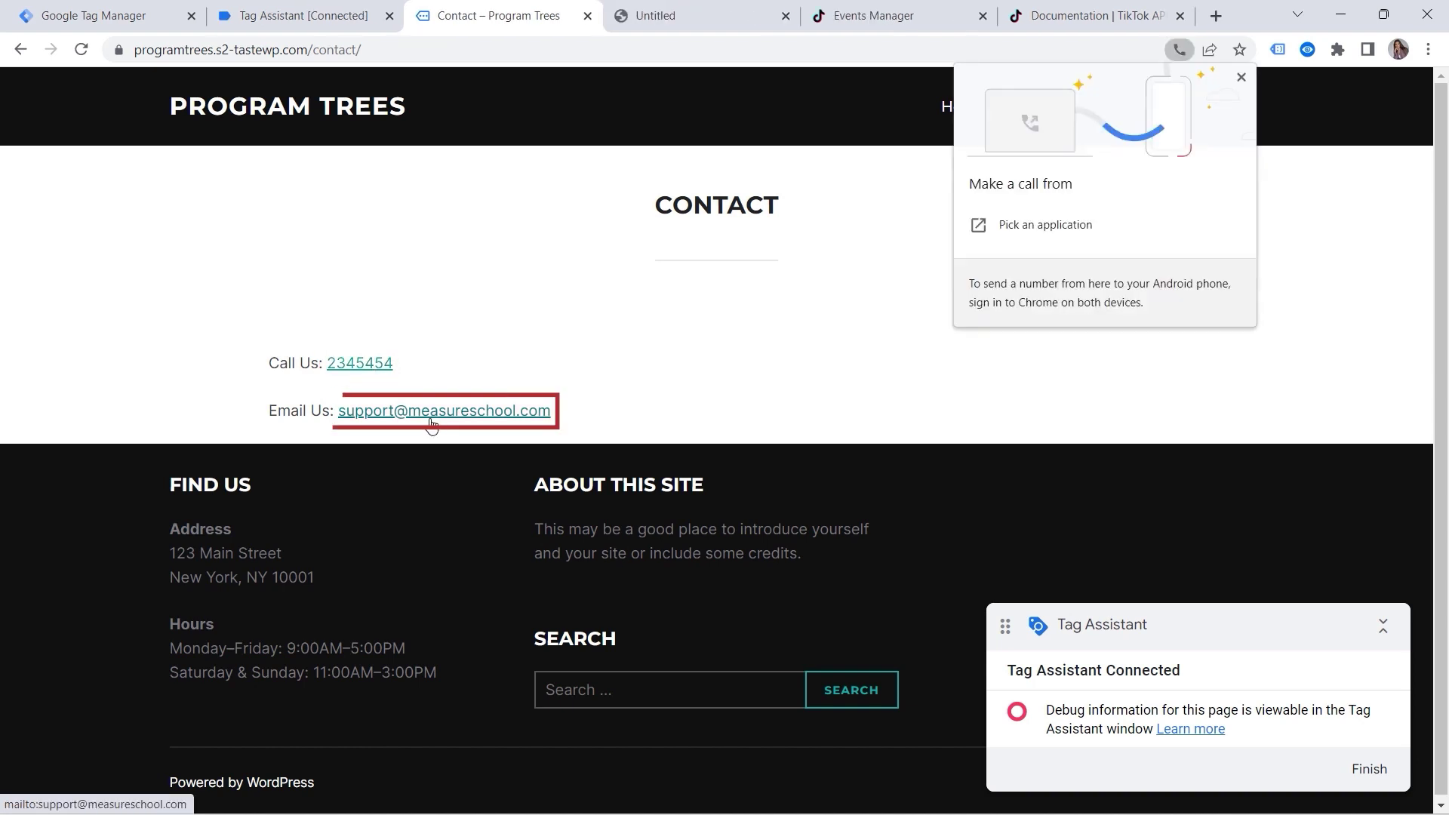
pyautogui.click(431, 420)
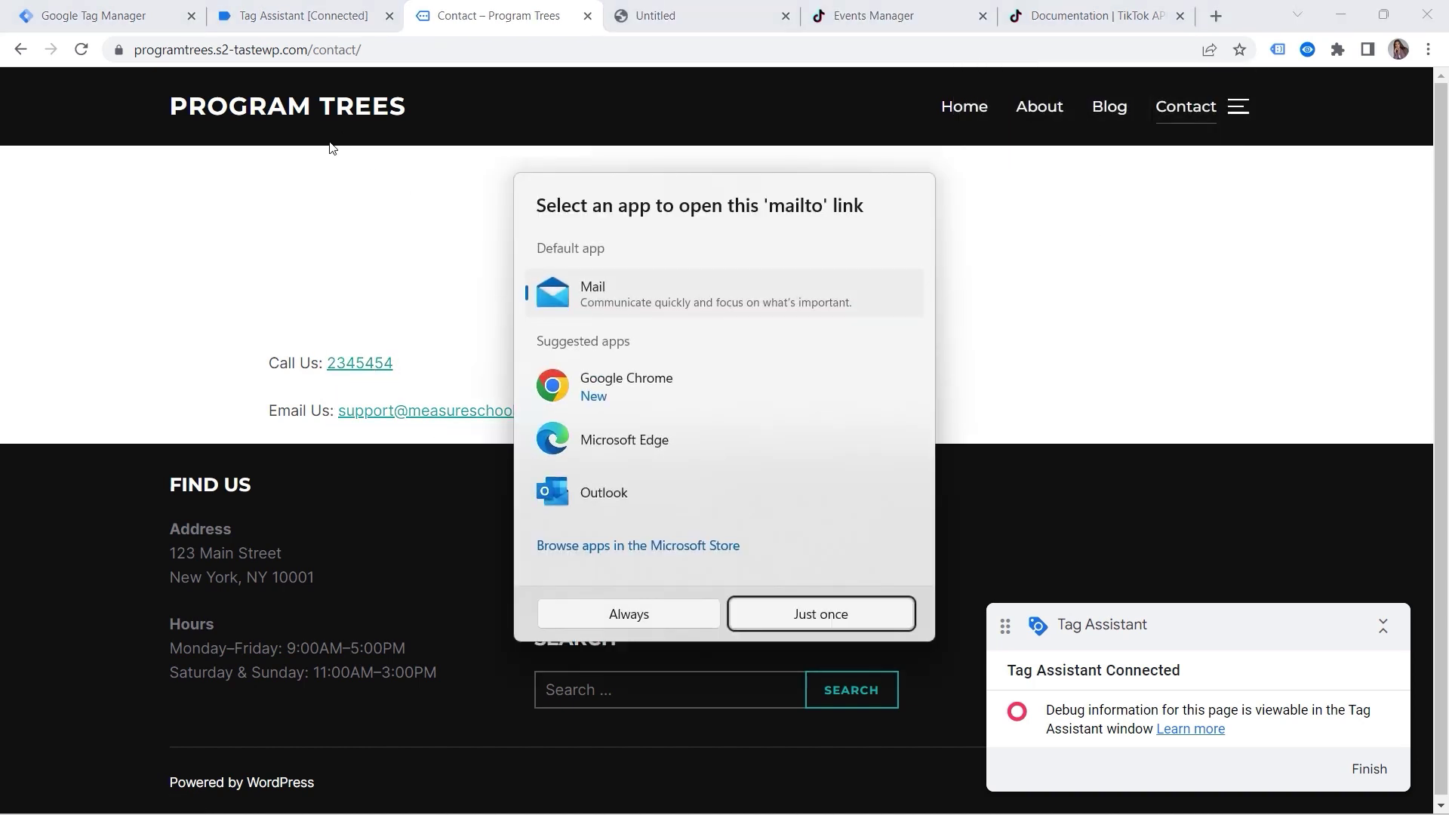
# Step: In Tag Assistant, examine the variables of both Contact page Link Click events, focusing on the prefix of each Click URL value
pyautogui.click(253, 9)
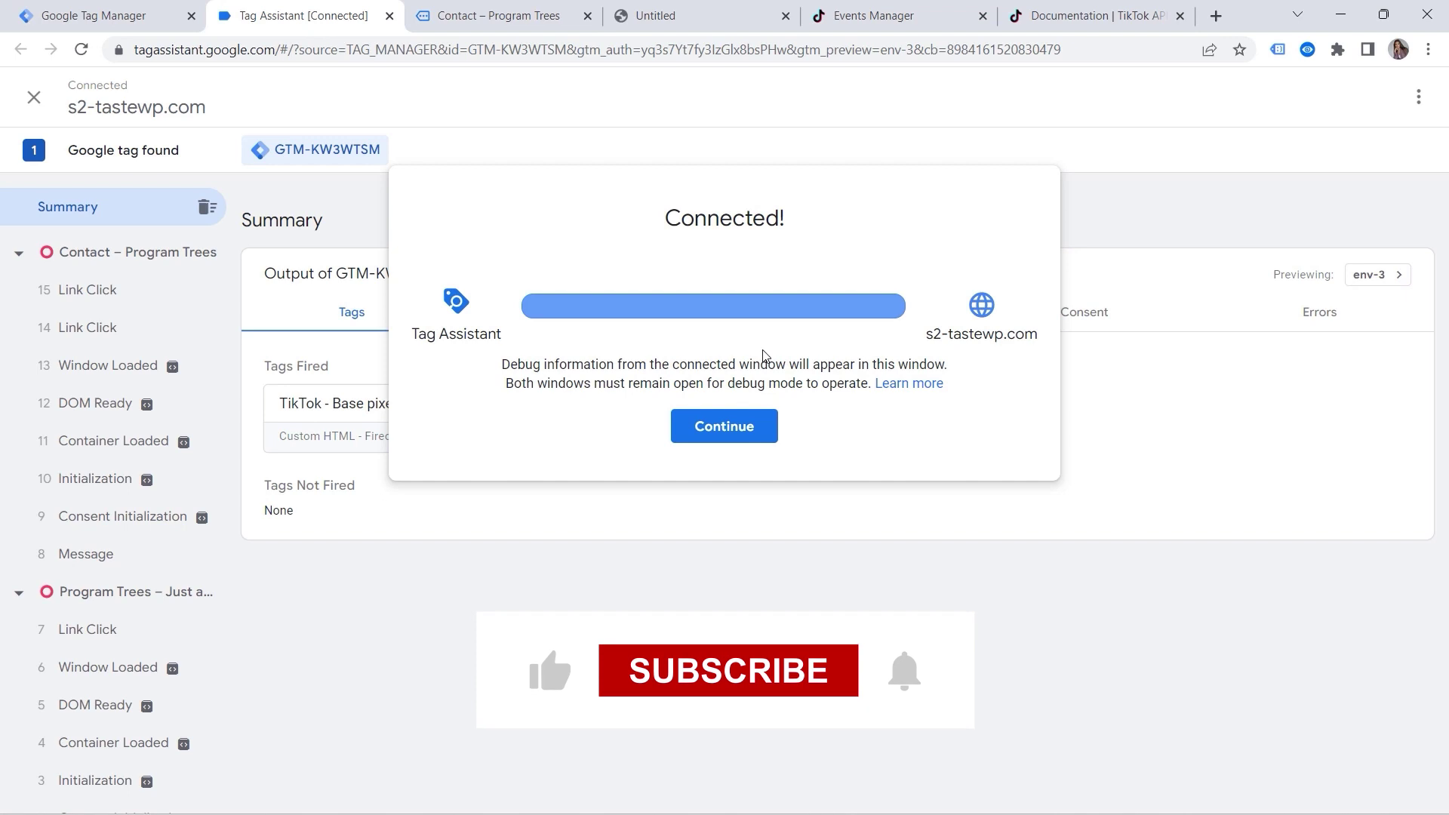
pyautogui.click(746, 430)
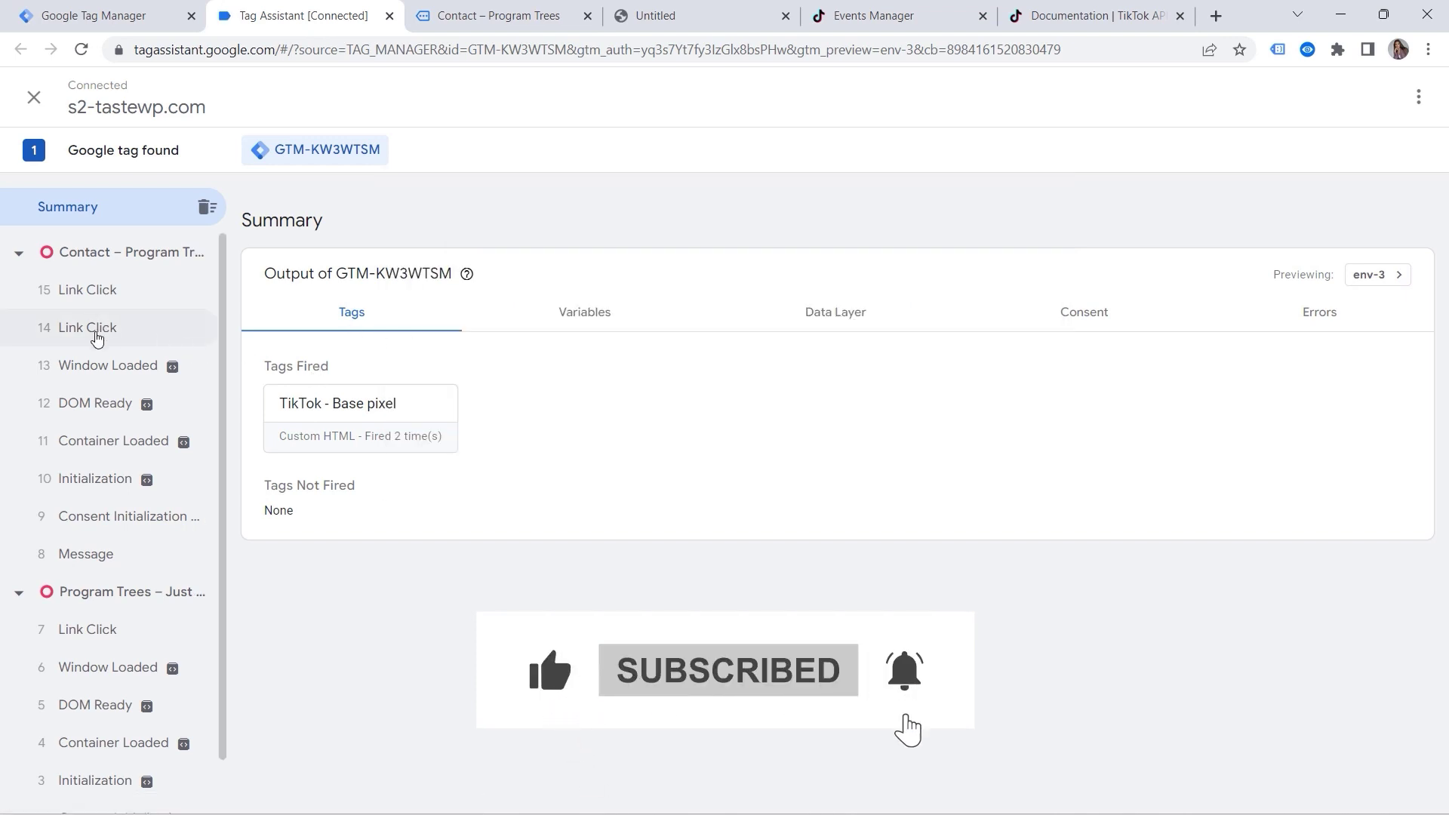
pyautogui.click(98, 332)
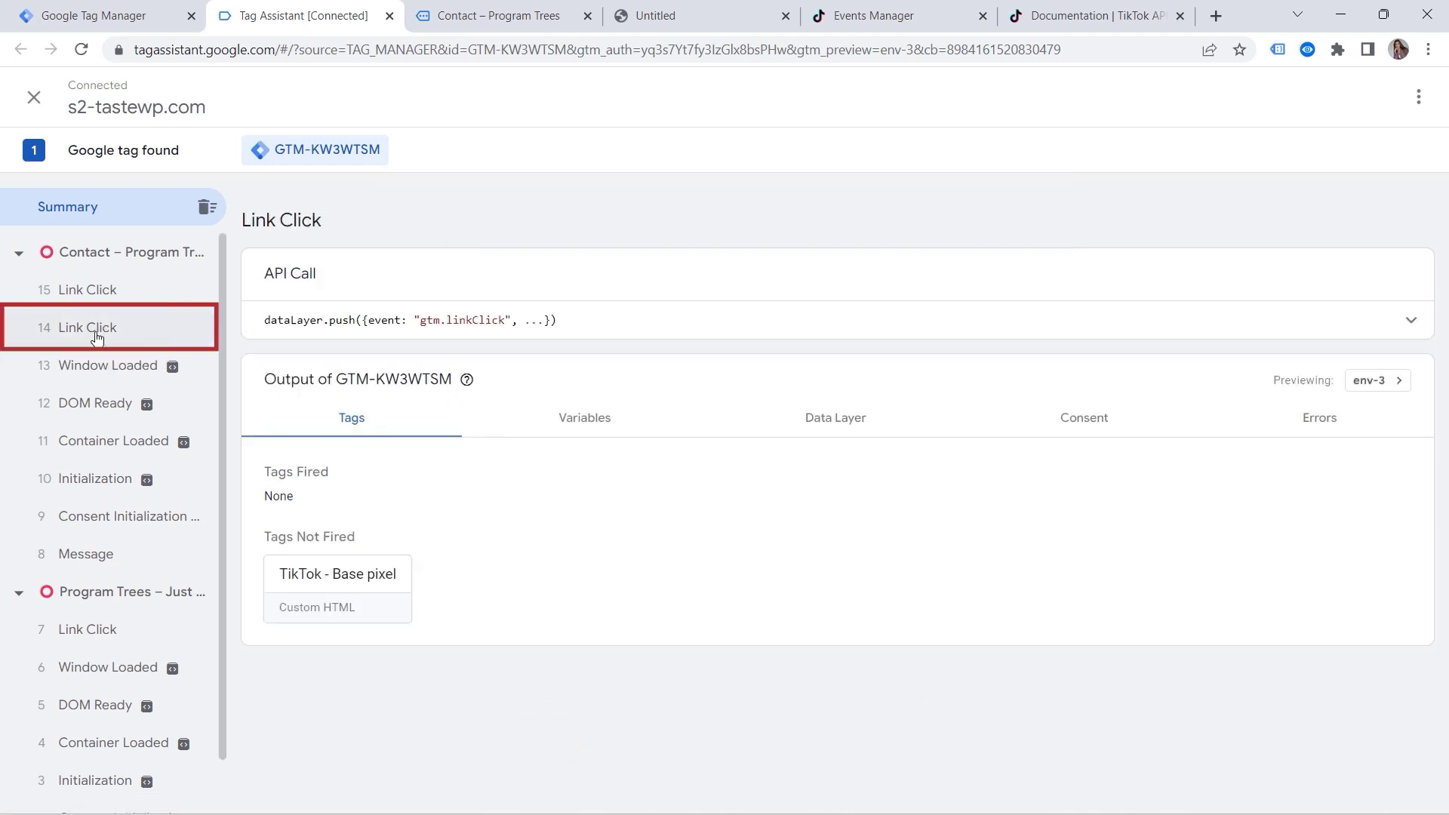
pyautogui.click(608, 419)
pyautogui.scroll(-3, 501, 356)
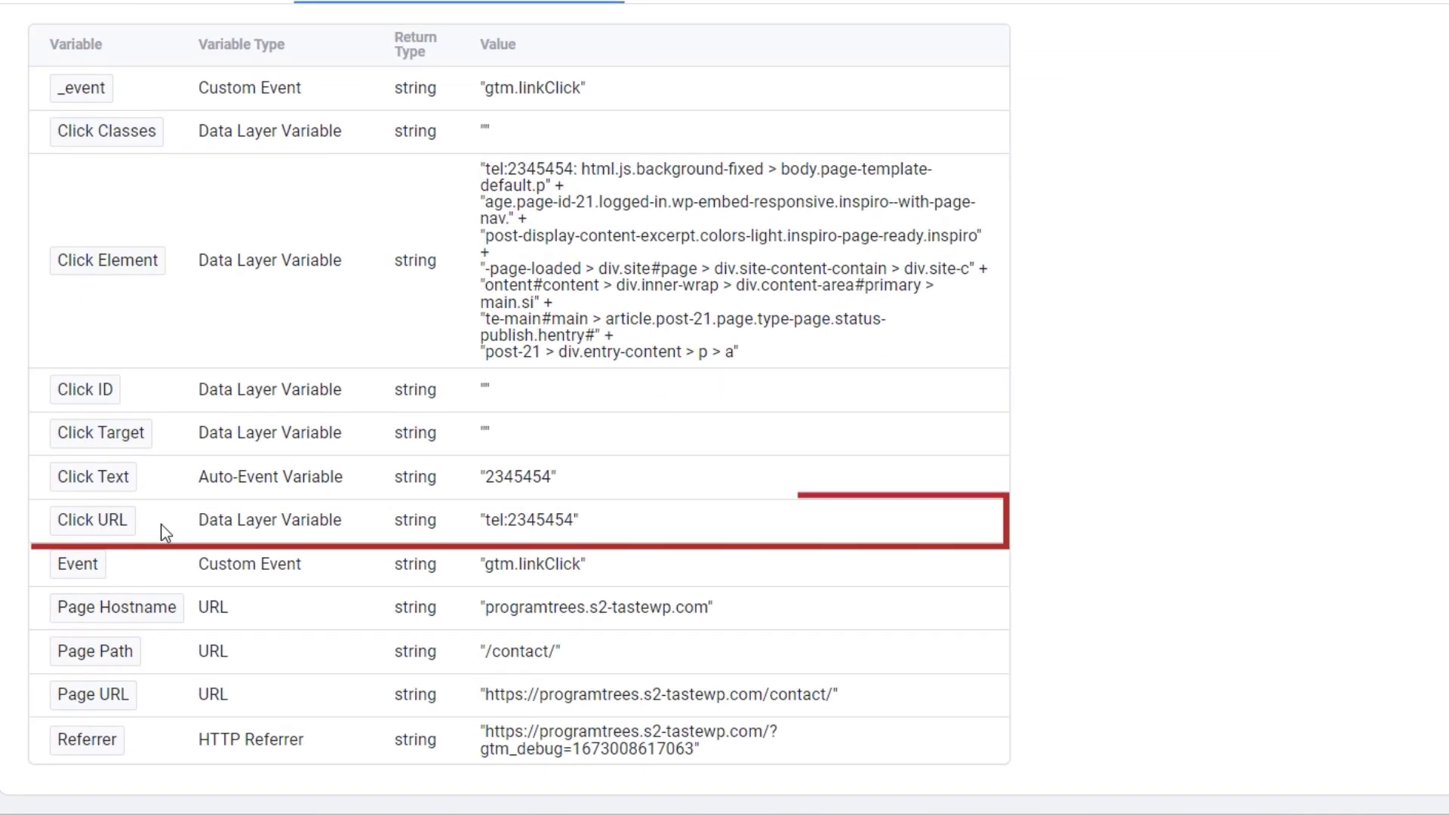
pyautogui.moveTo(492, 520); pyautogui.dragTo(505, 526)
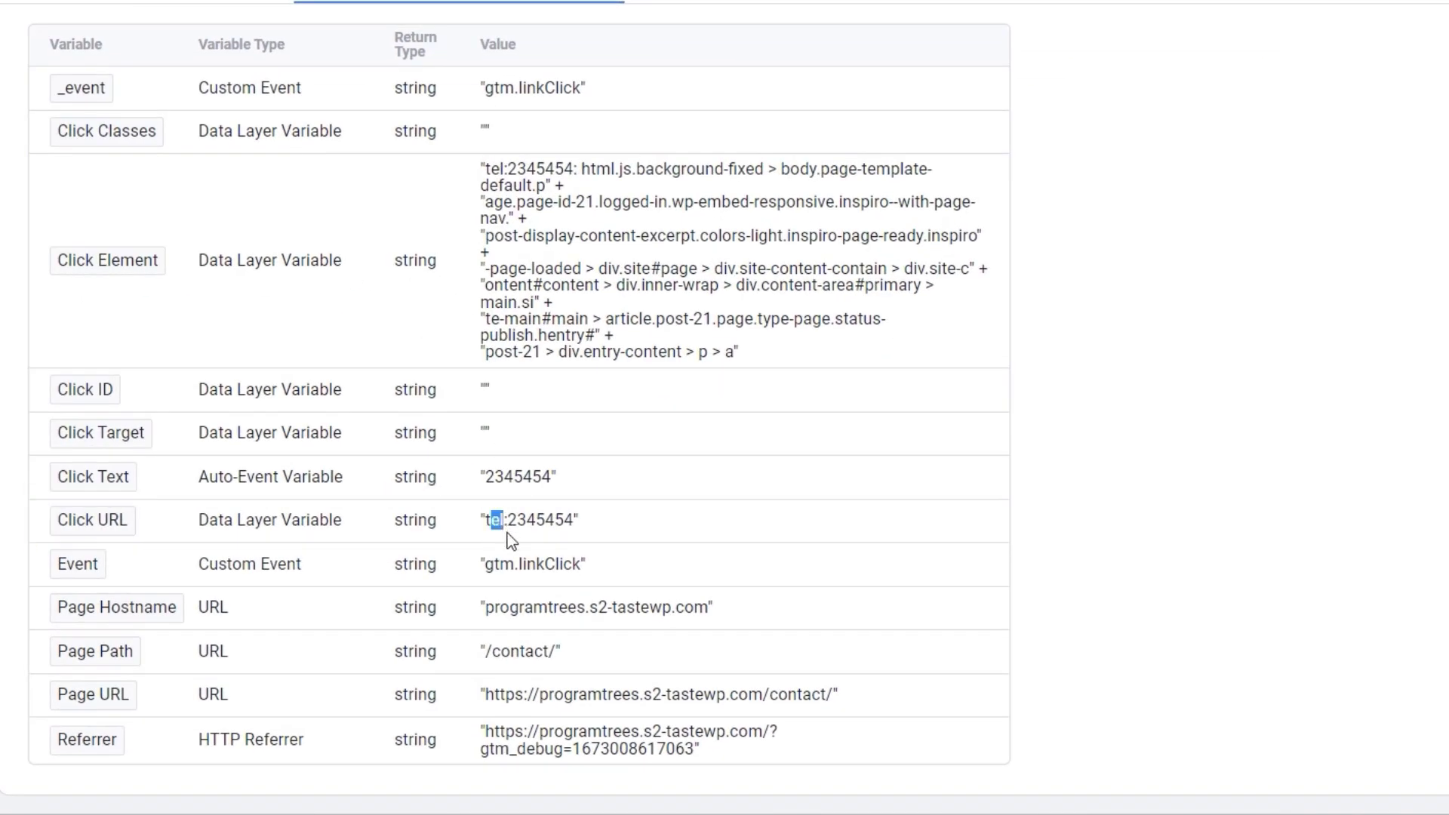
pyautogui.click(83, 300)
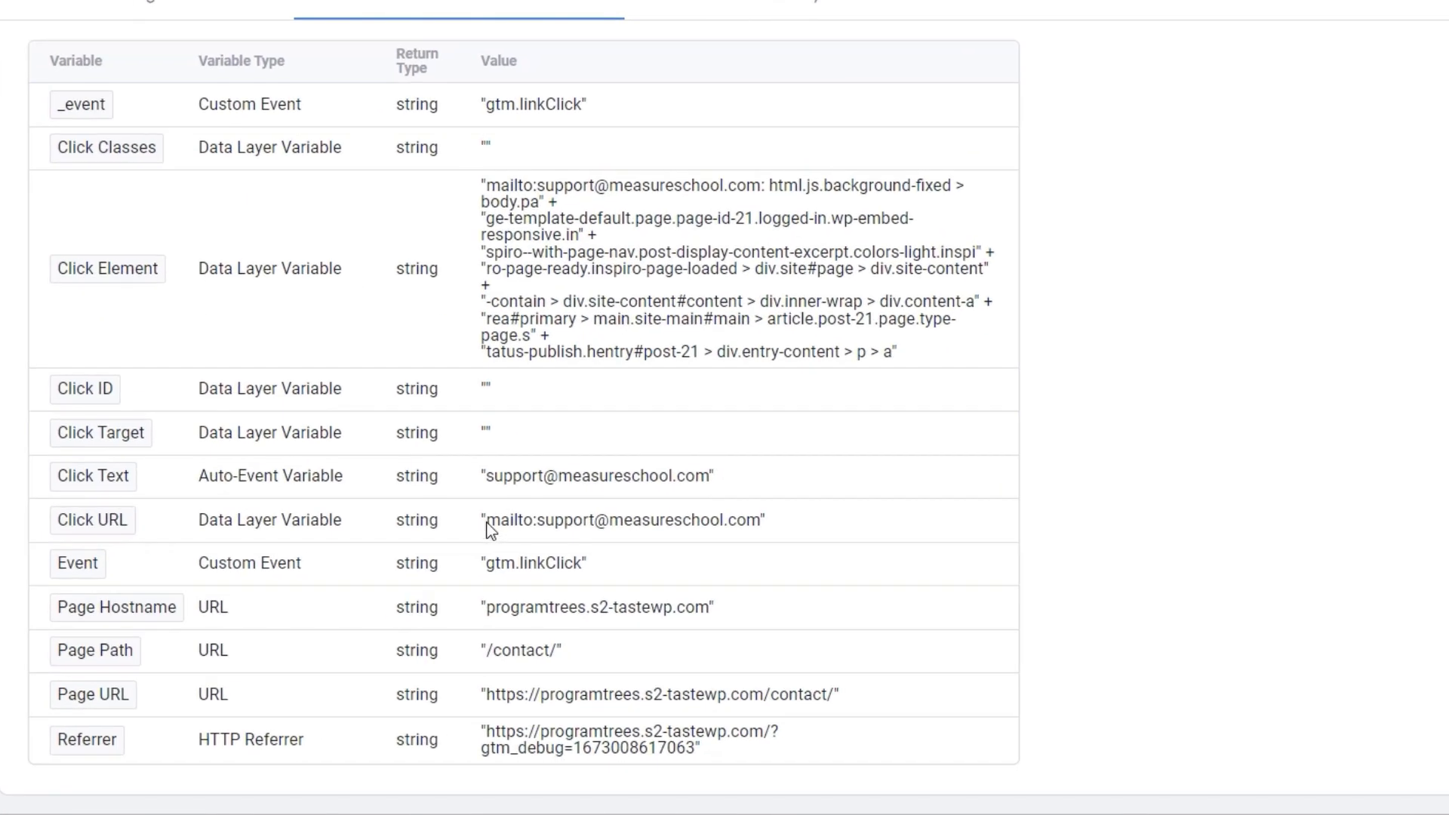
pyautogui.moveTo(488, 526); pyautogui.dragTo(514, 529)
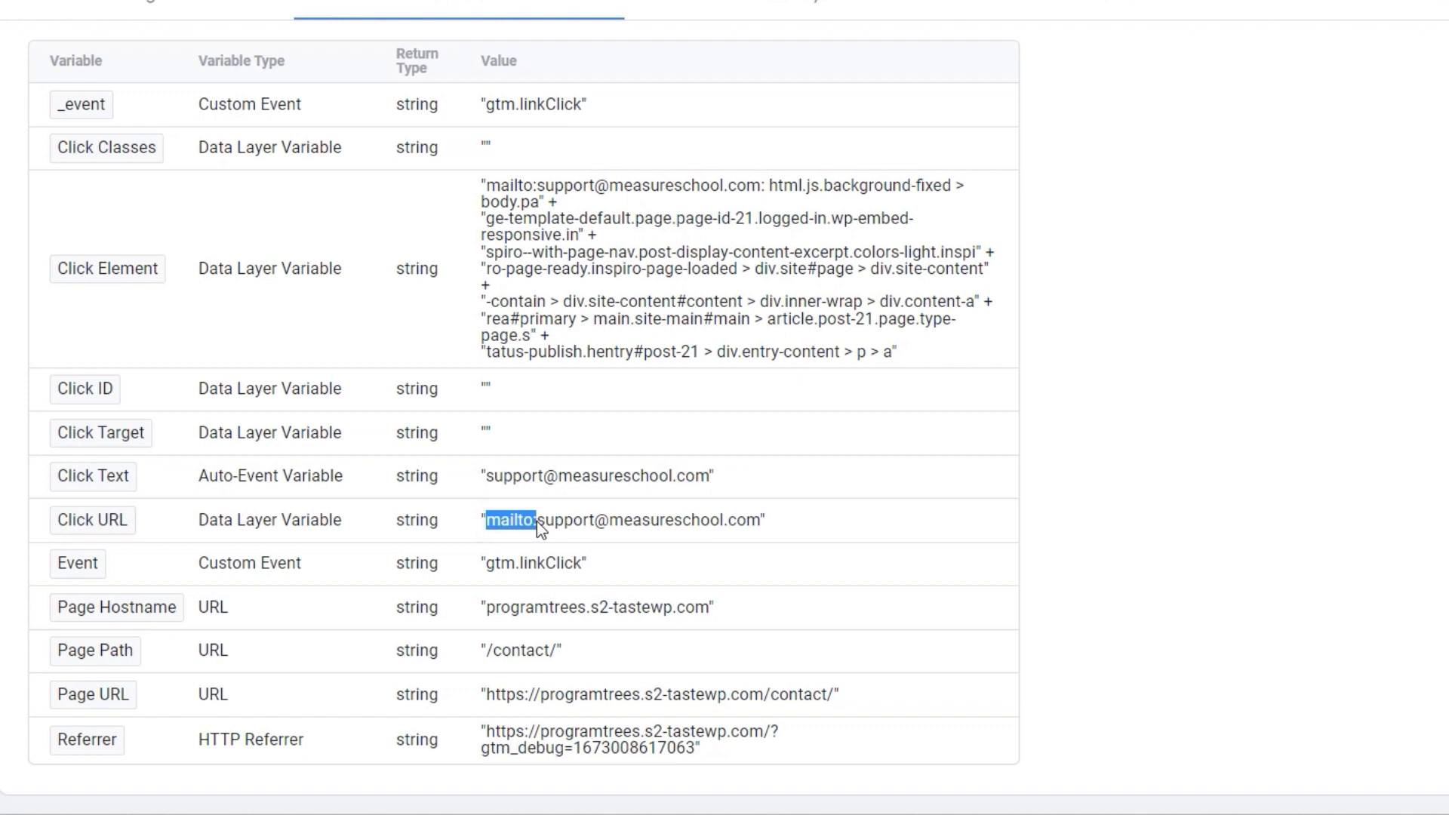
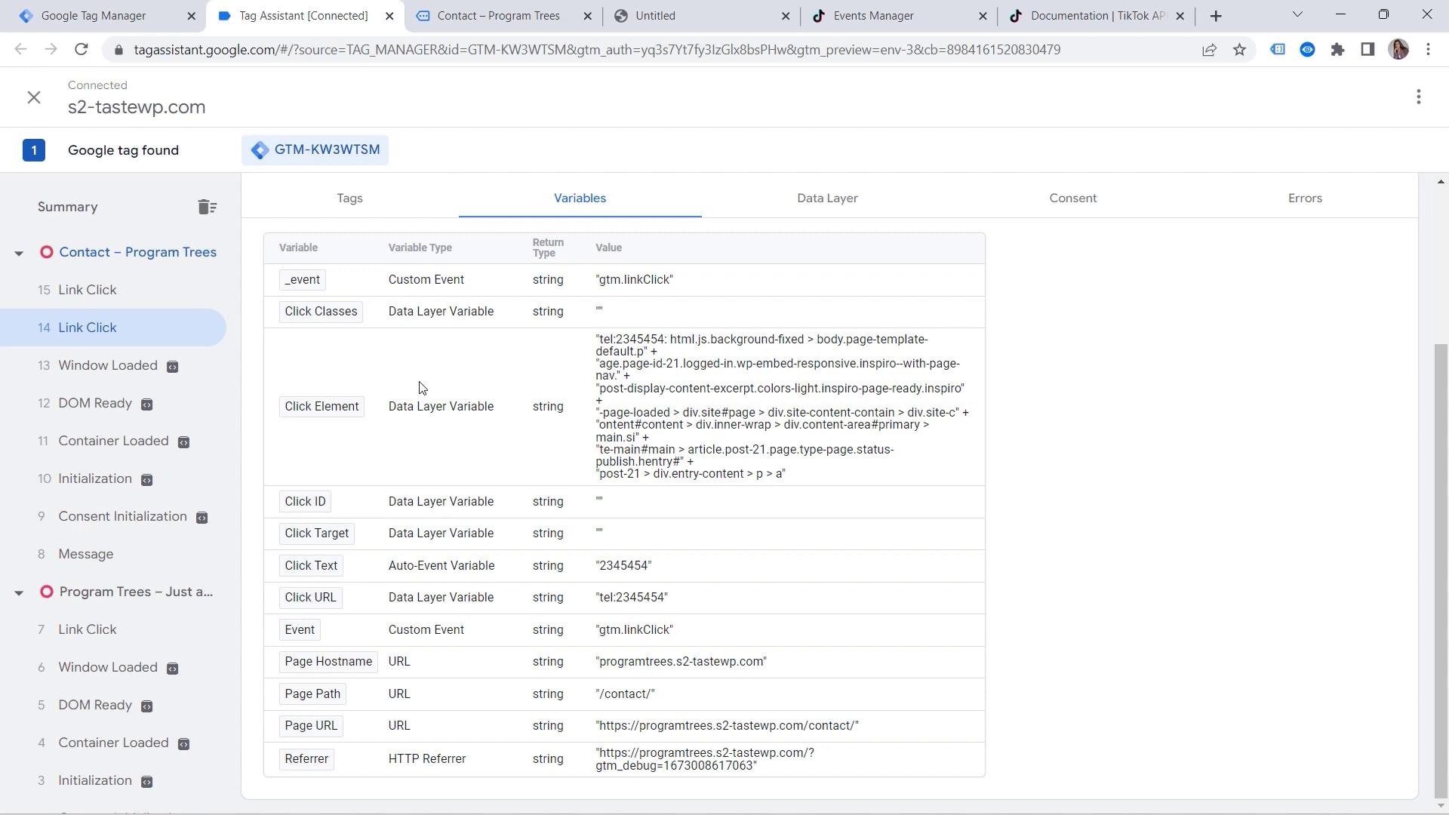
# Step: In Google Tag Manager, restrict the All Links trigger to some link clicks where Click URL contains "tel:"
pyautogui.click(104, 16)
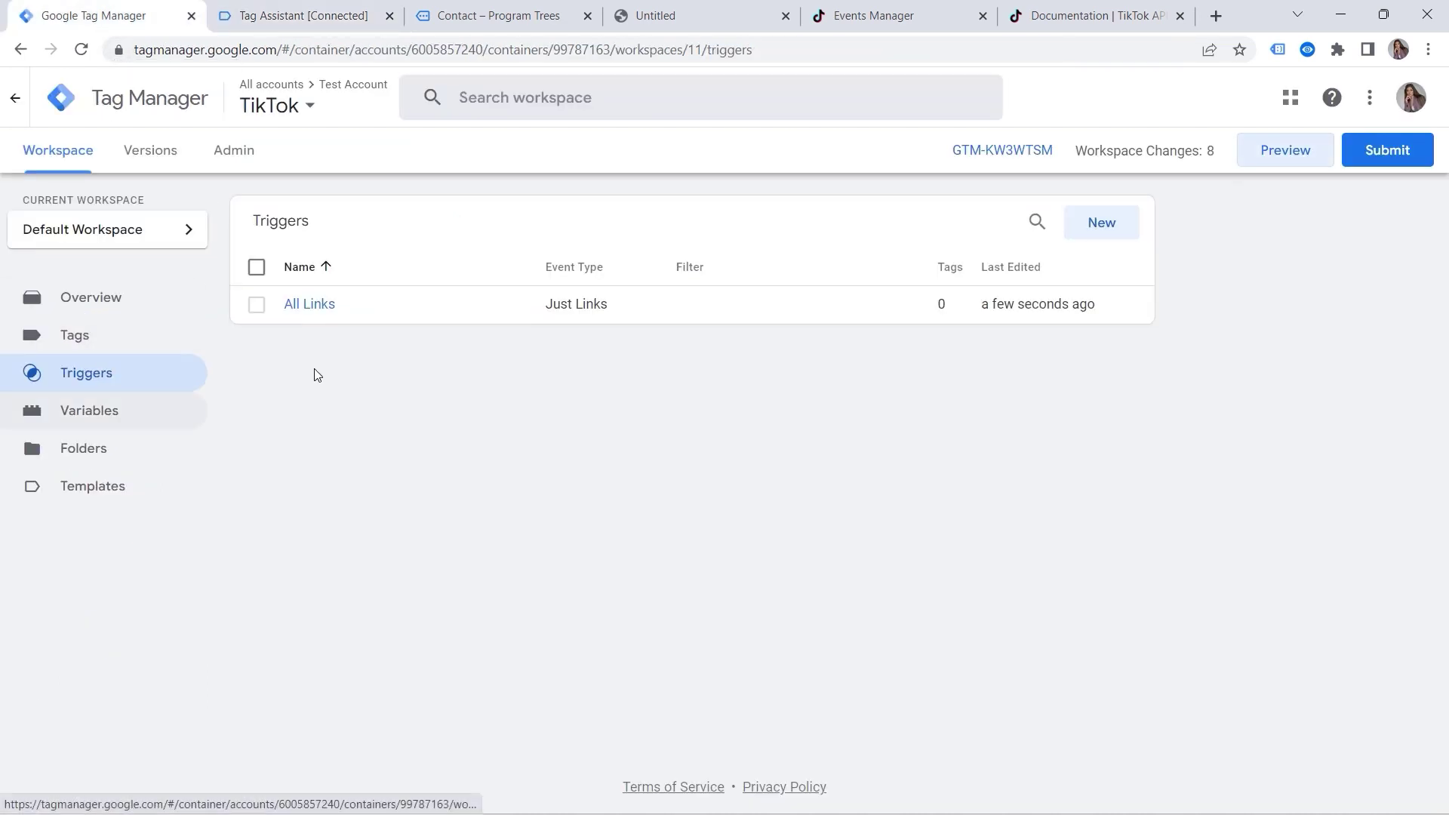
pyautogui.click(465, 308)
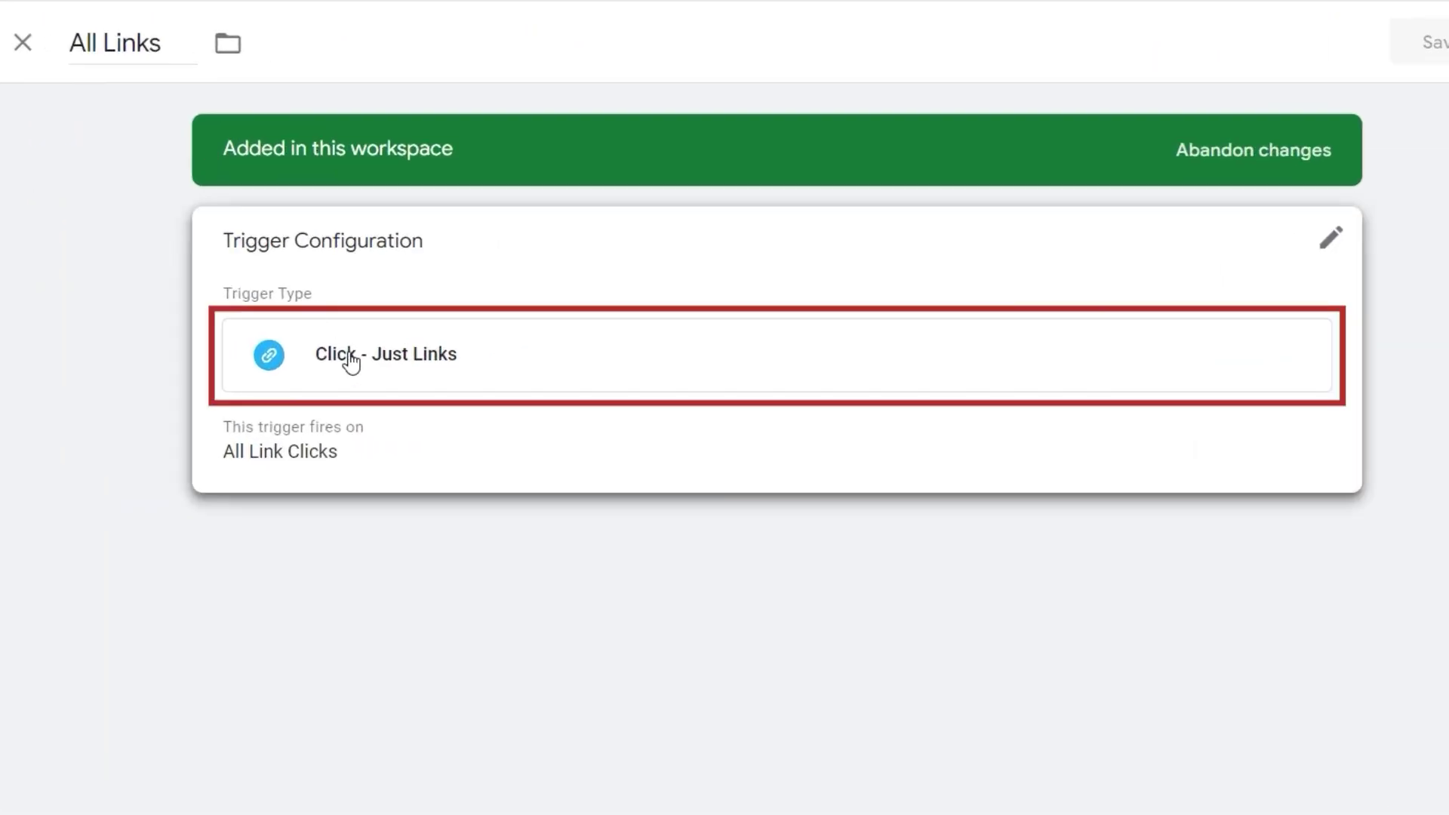
pyautogui.click(549, 329)
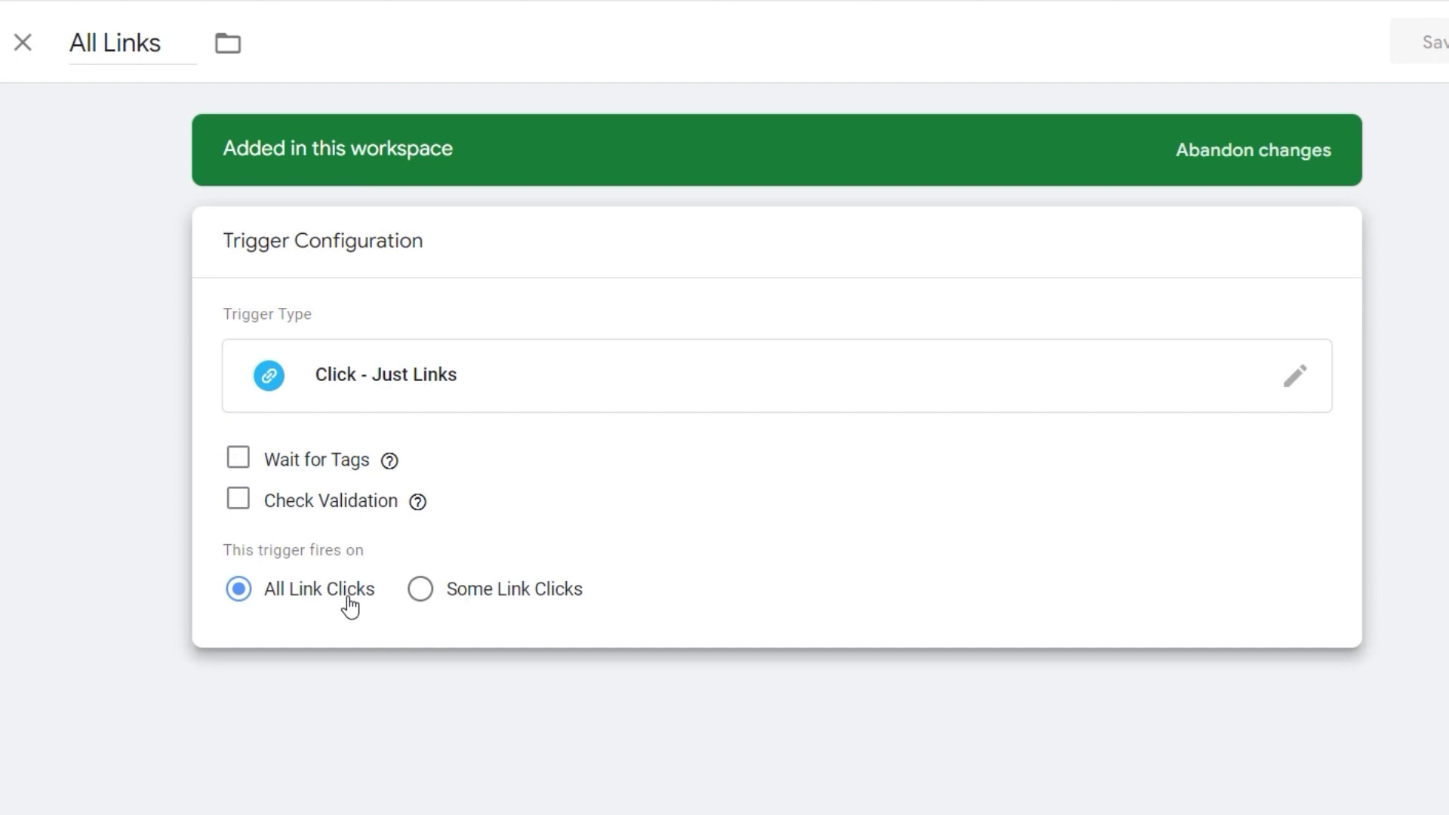
pyautogui.click(417, 596)
pyautogui.click(389, 702)
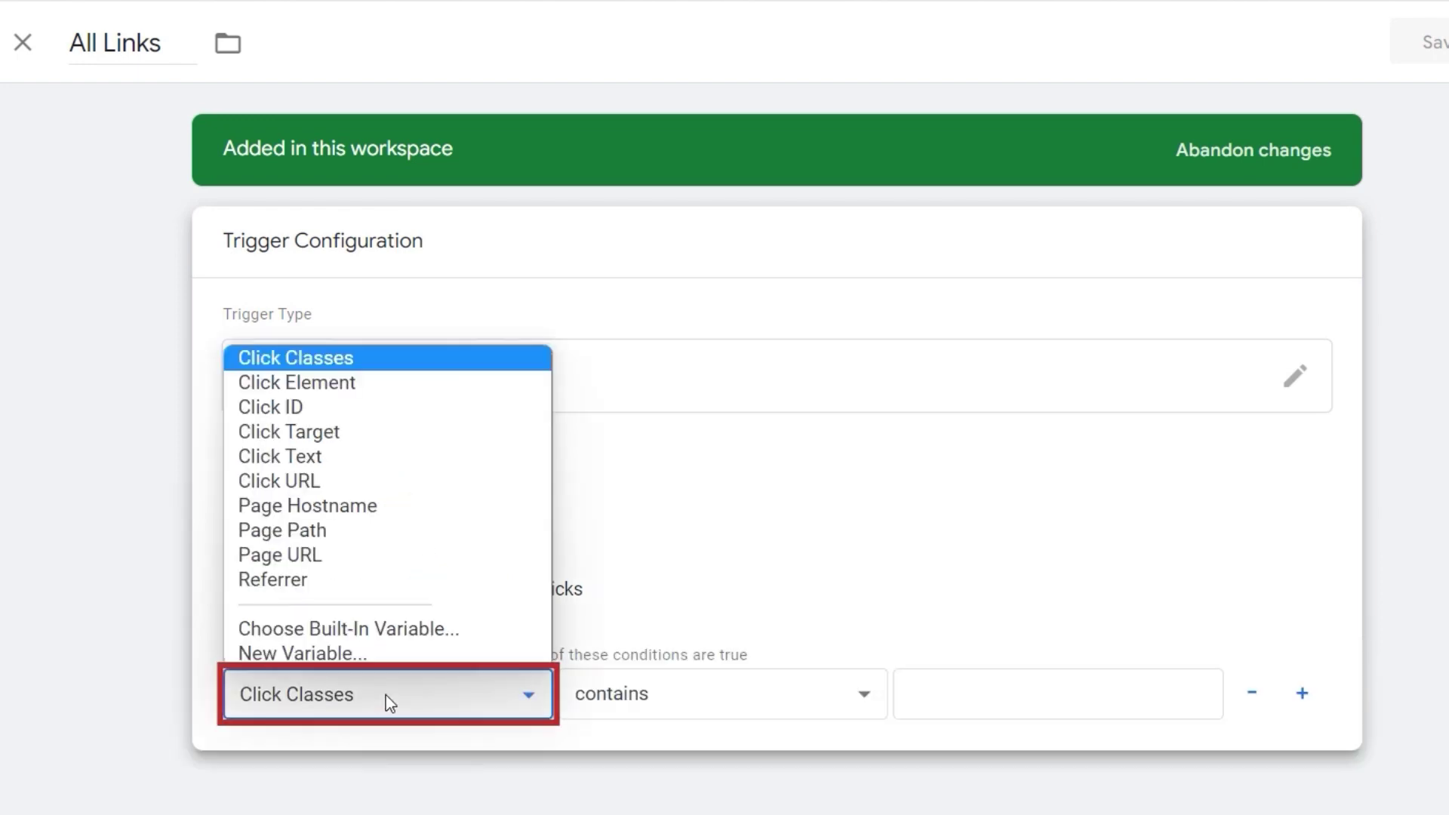
pyautogui.click(329, 479)
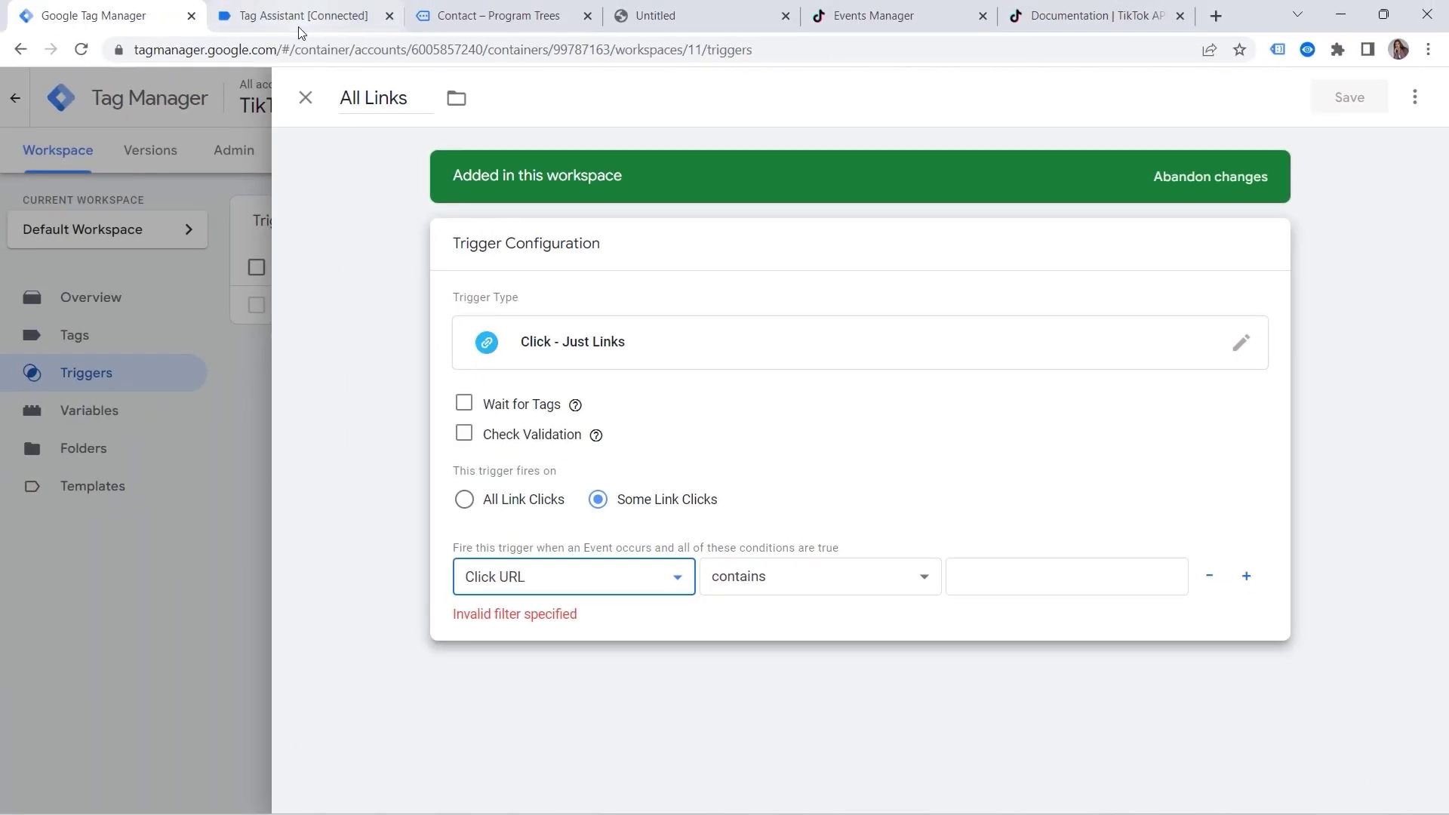
pyautogui.click(297, 22)
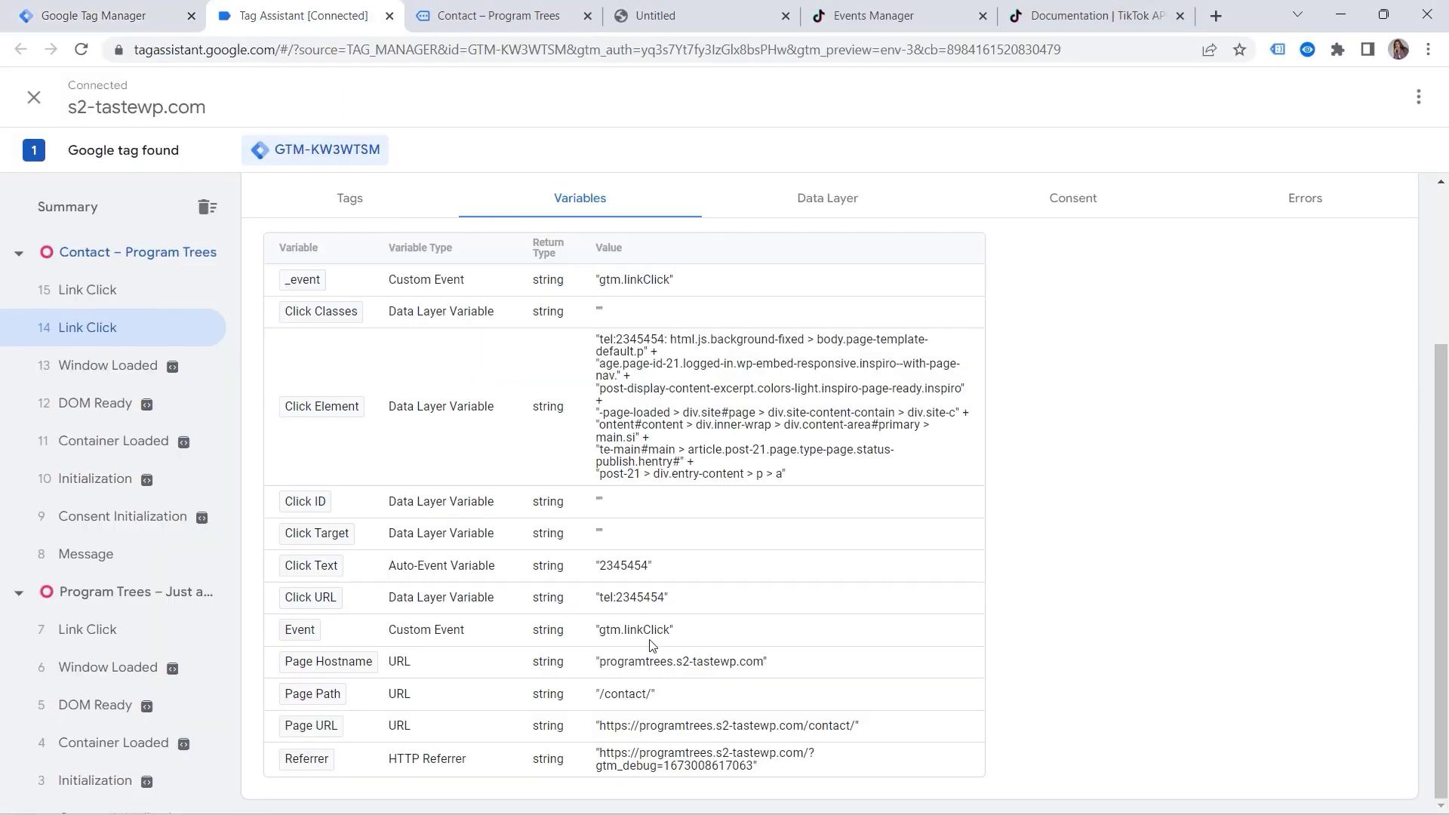
pyautogui.moveTo(618, 604); pyautogui.dragTo(607, 604)
pyautogui.click(104, 21)
pyautogui.click(1024, 591)
pyautogui.write('tel:')
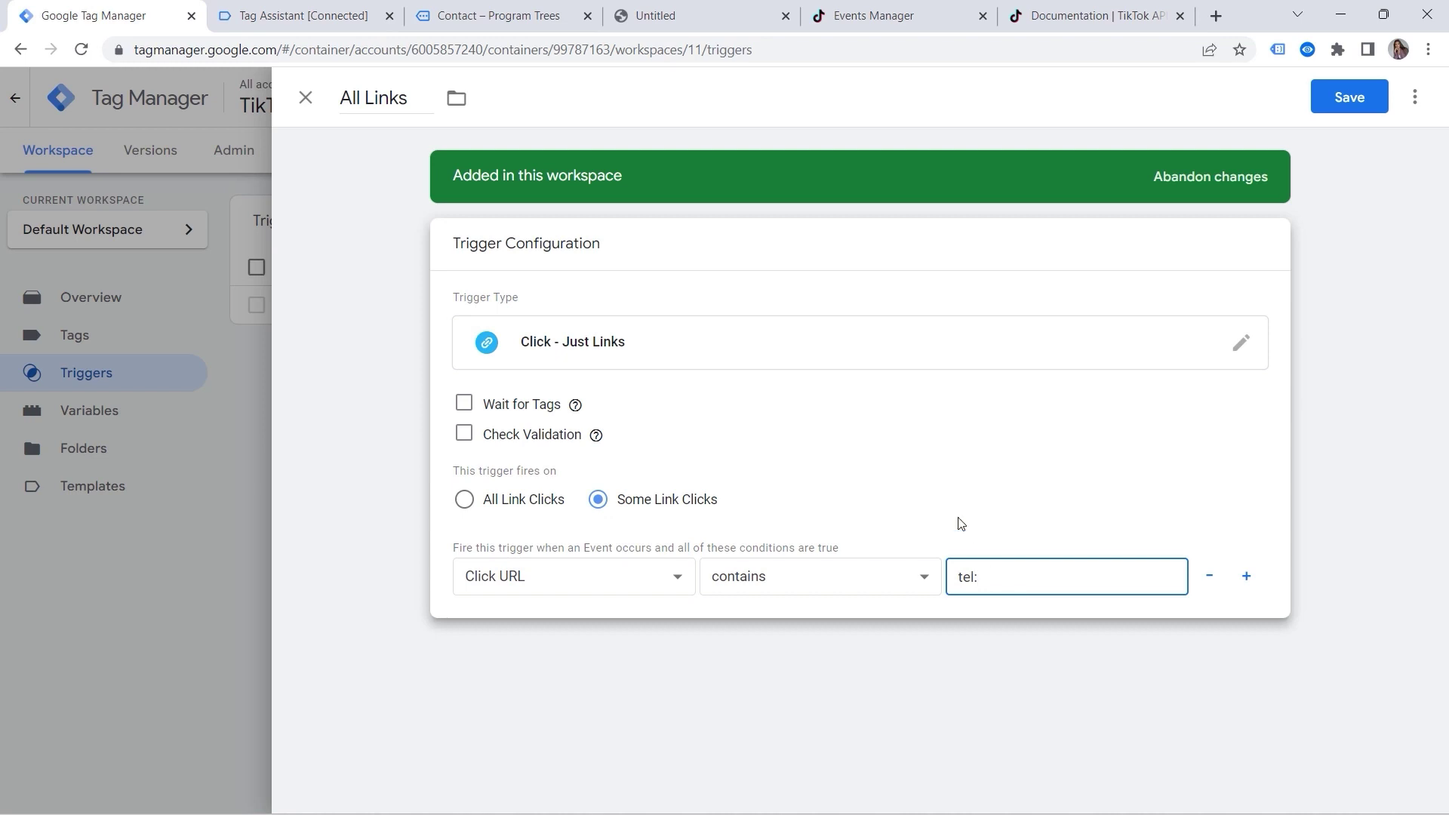
# Step: Rename the trigger "Link click - Tel" and save it
pyautogui.doubleClick(352, 98)
pyautogui.press('Delete')
pyautogui.press('Delete')
pyautogui.write('click - Tel')
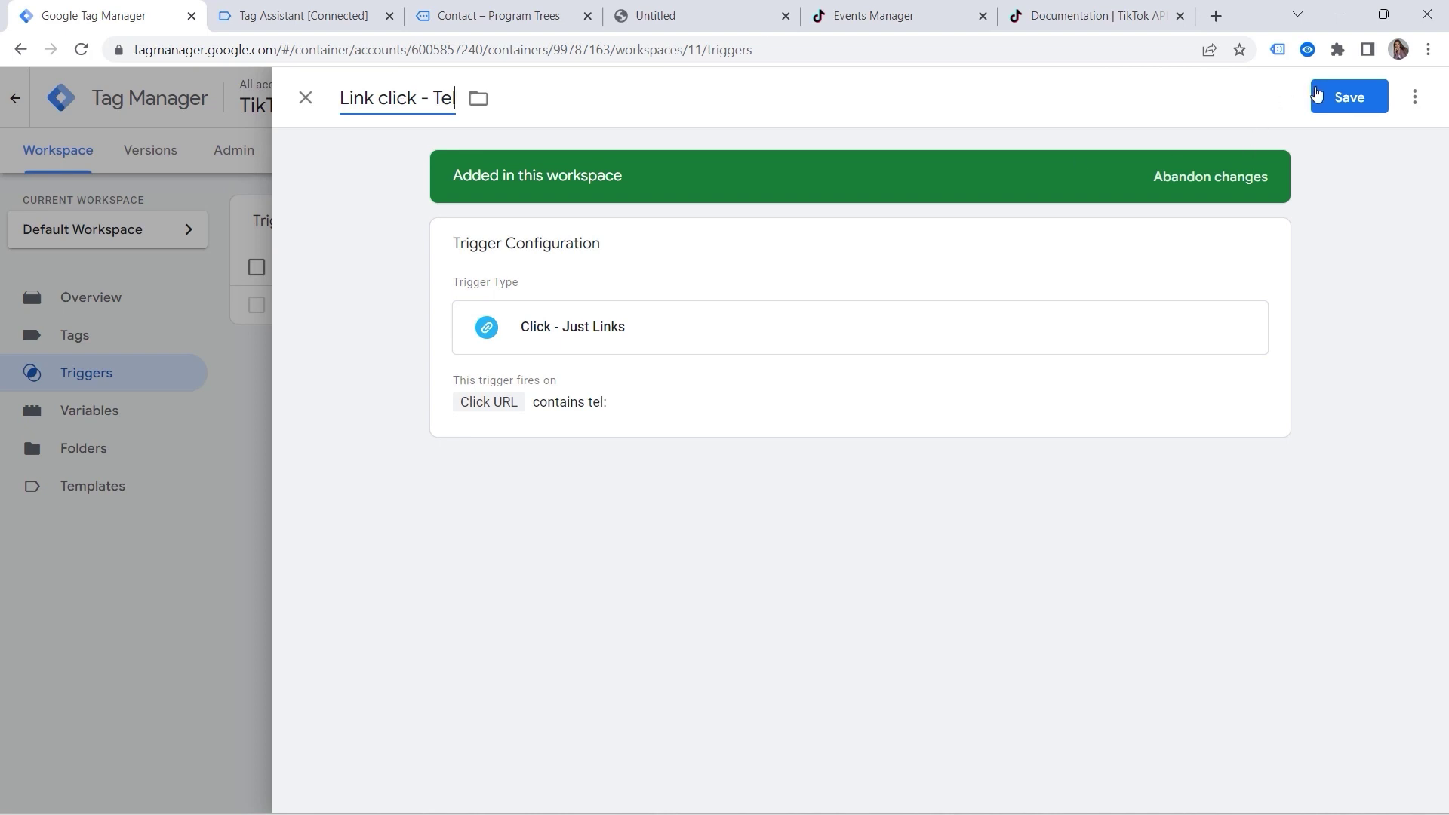
pyautogui.click(1318, 95)
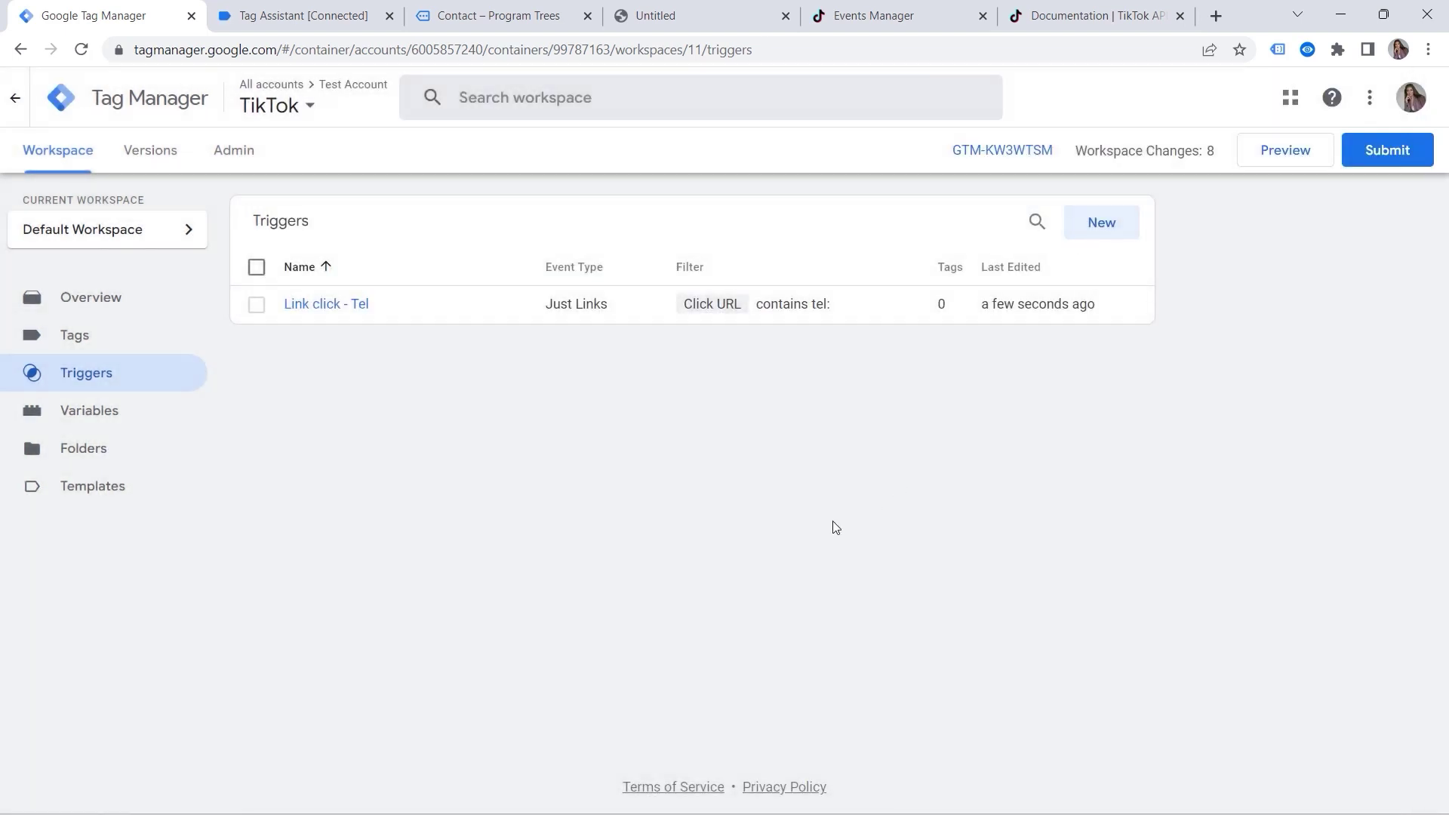
# Step: Create a Just Links trigger that fires on some link clicks, with Click URL as its condition variable
pyautogui.click(1102, 223)
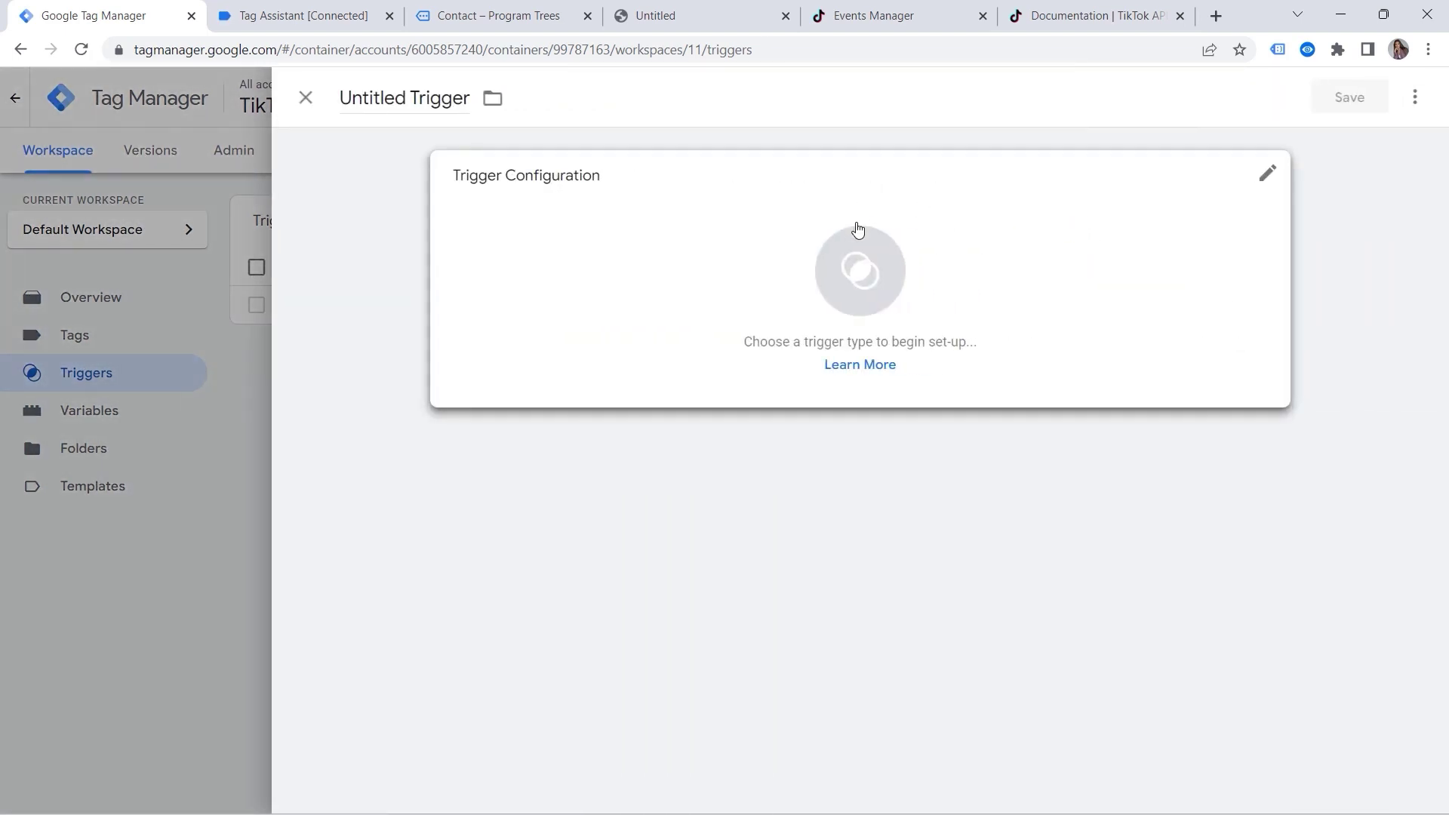
pyautogui.click(858, 249)
pyautogui.click(994, 576)
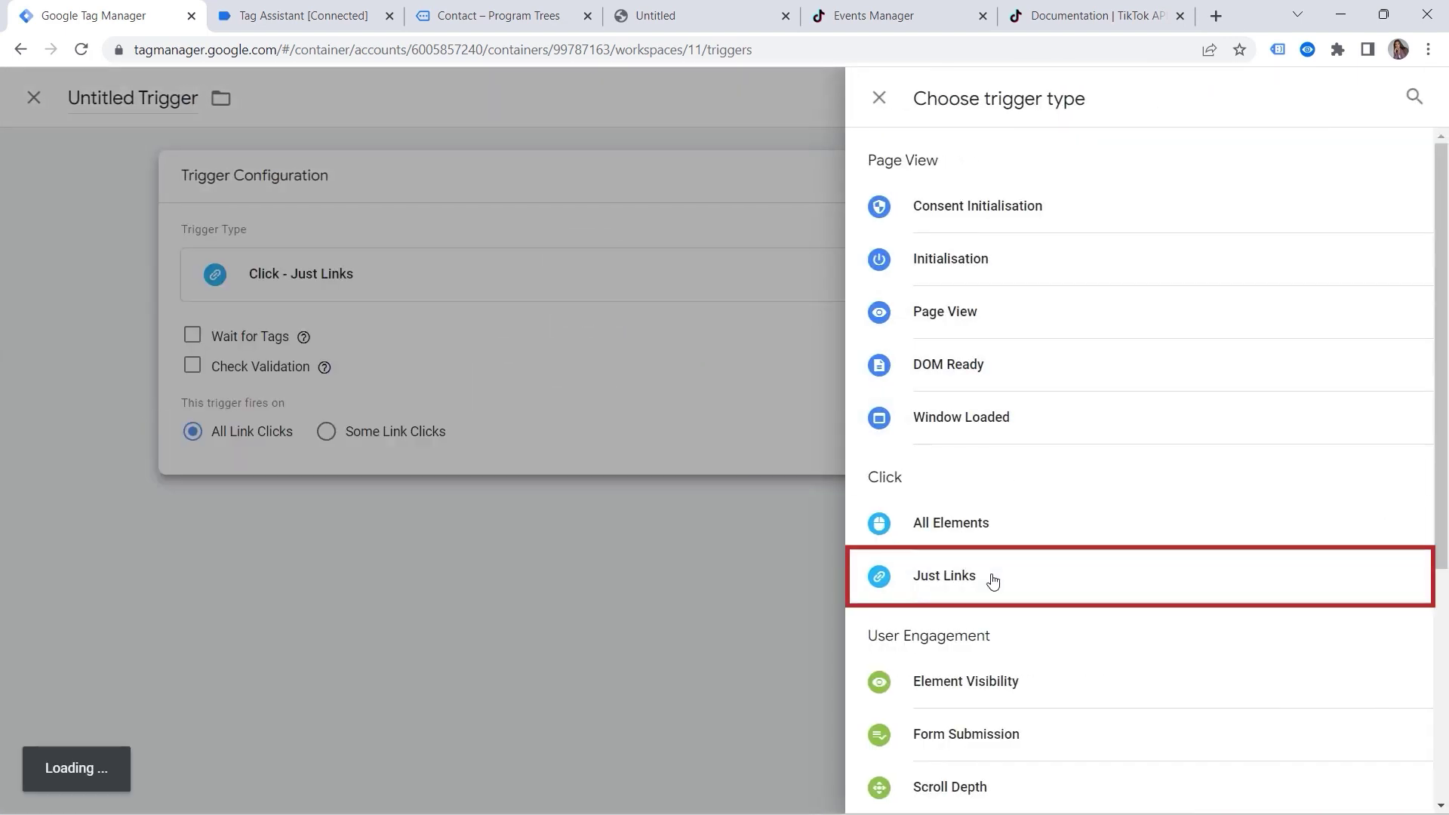
pyautogui.click(654, 435)
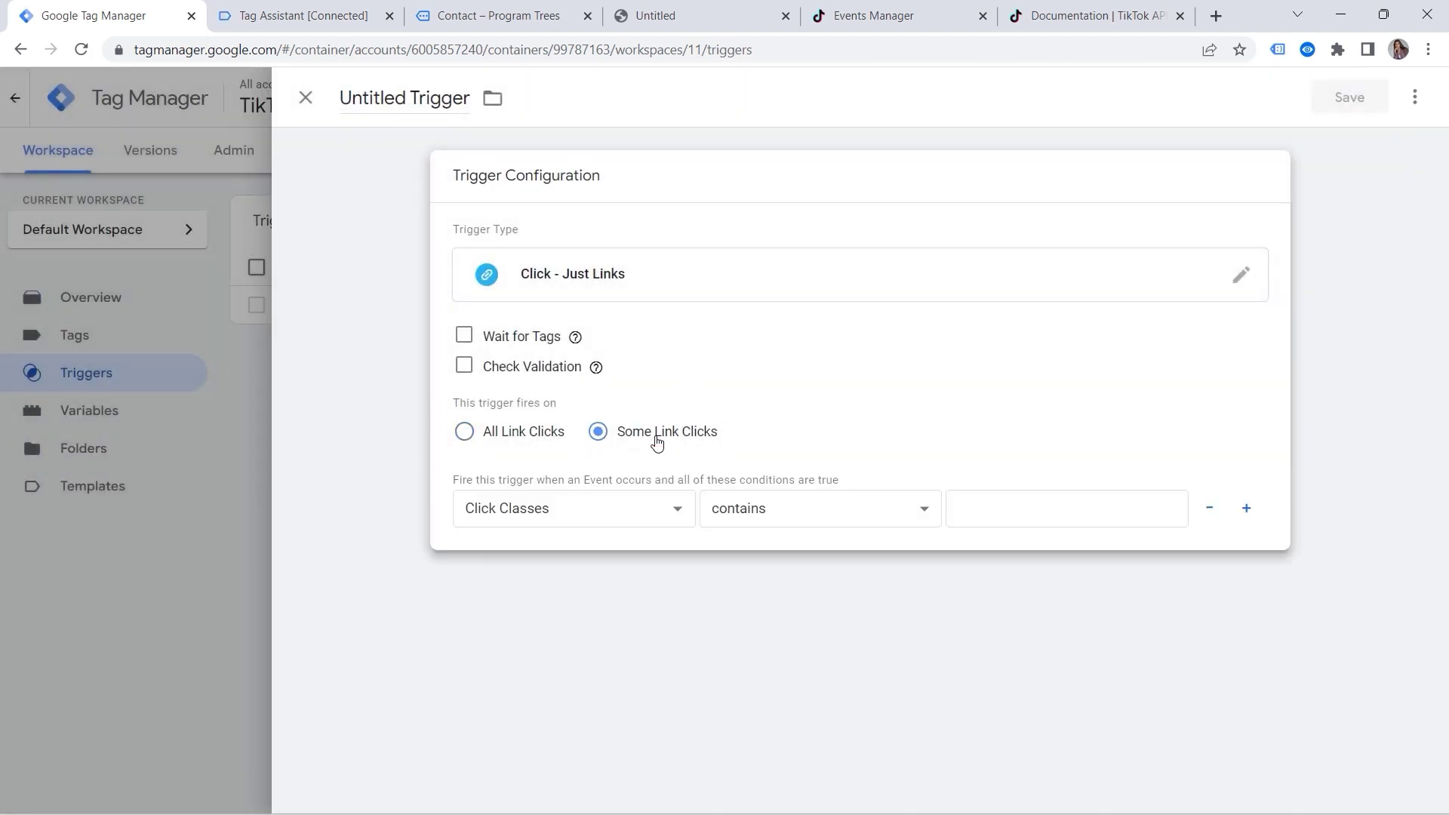
pyautogui.click(616, 521)
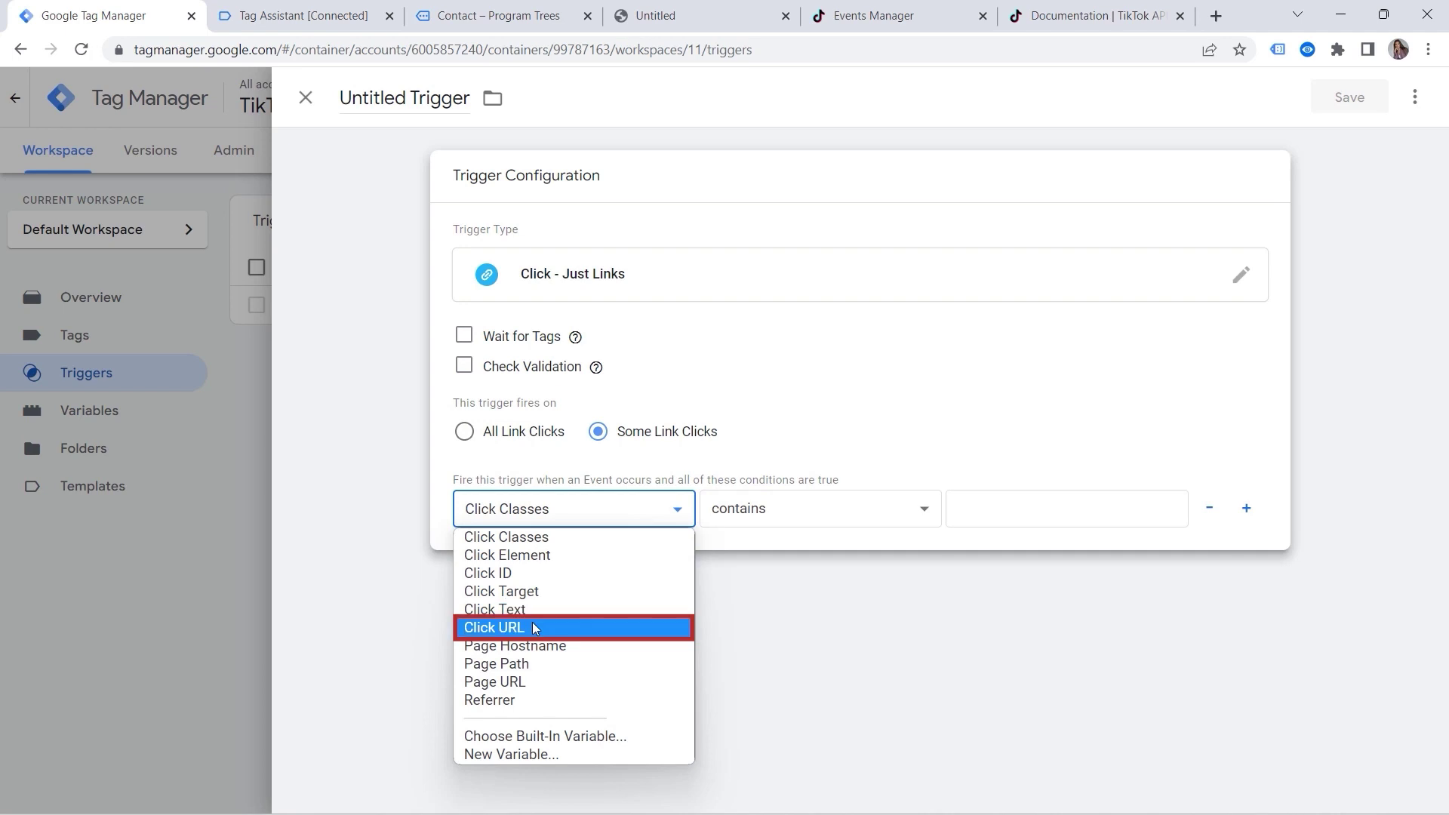
pyautogui.press('Escape')
# Step: Check the email Link Click event's Click URL prefix in Tag Assistant, and make the Tag Manager trigger's condition contain "mailto:"
pyautogui.click(302, 15)
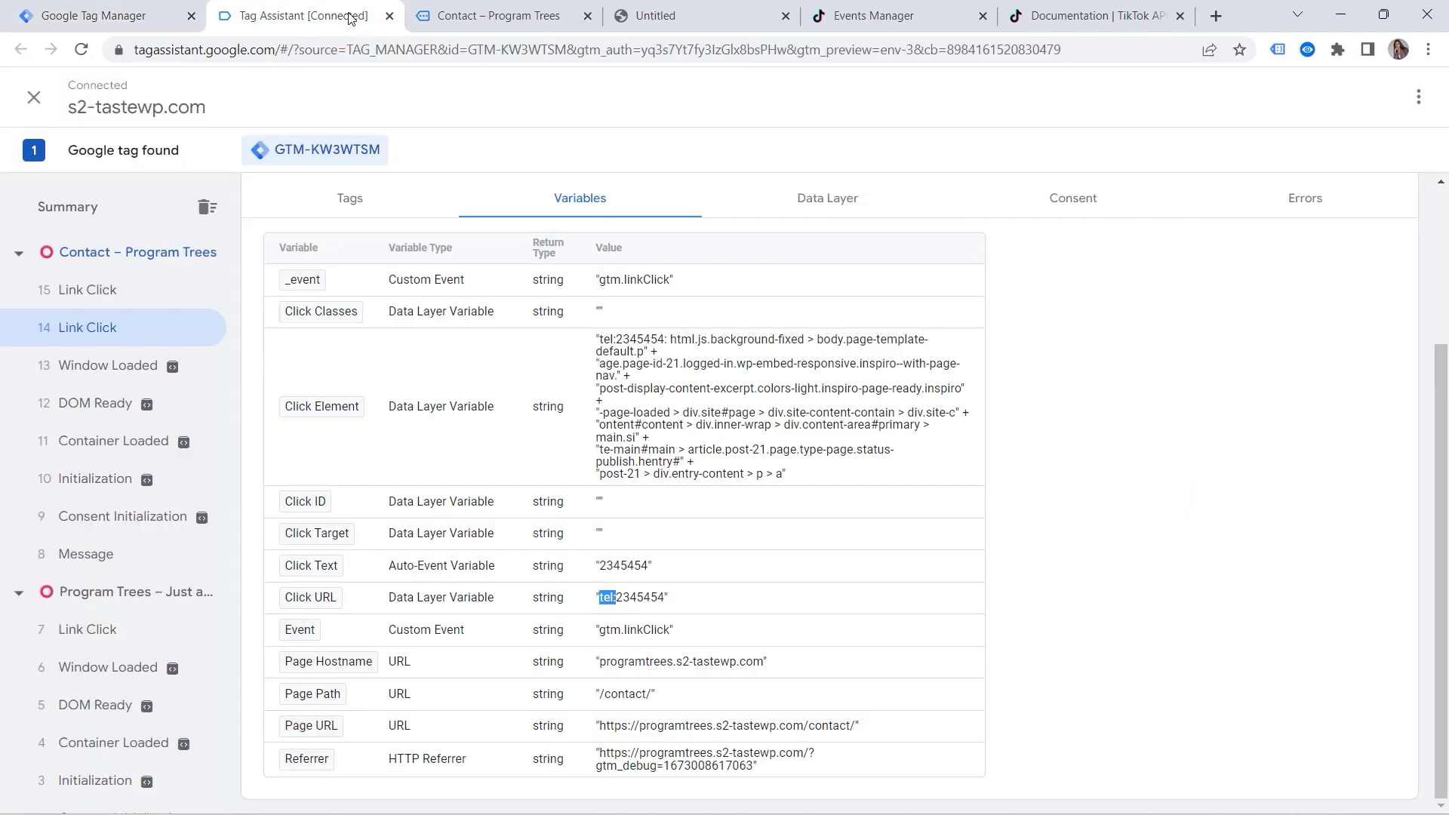
pyautogui.click(106, 290)
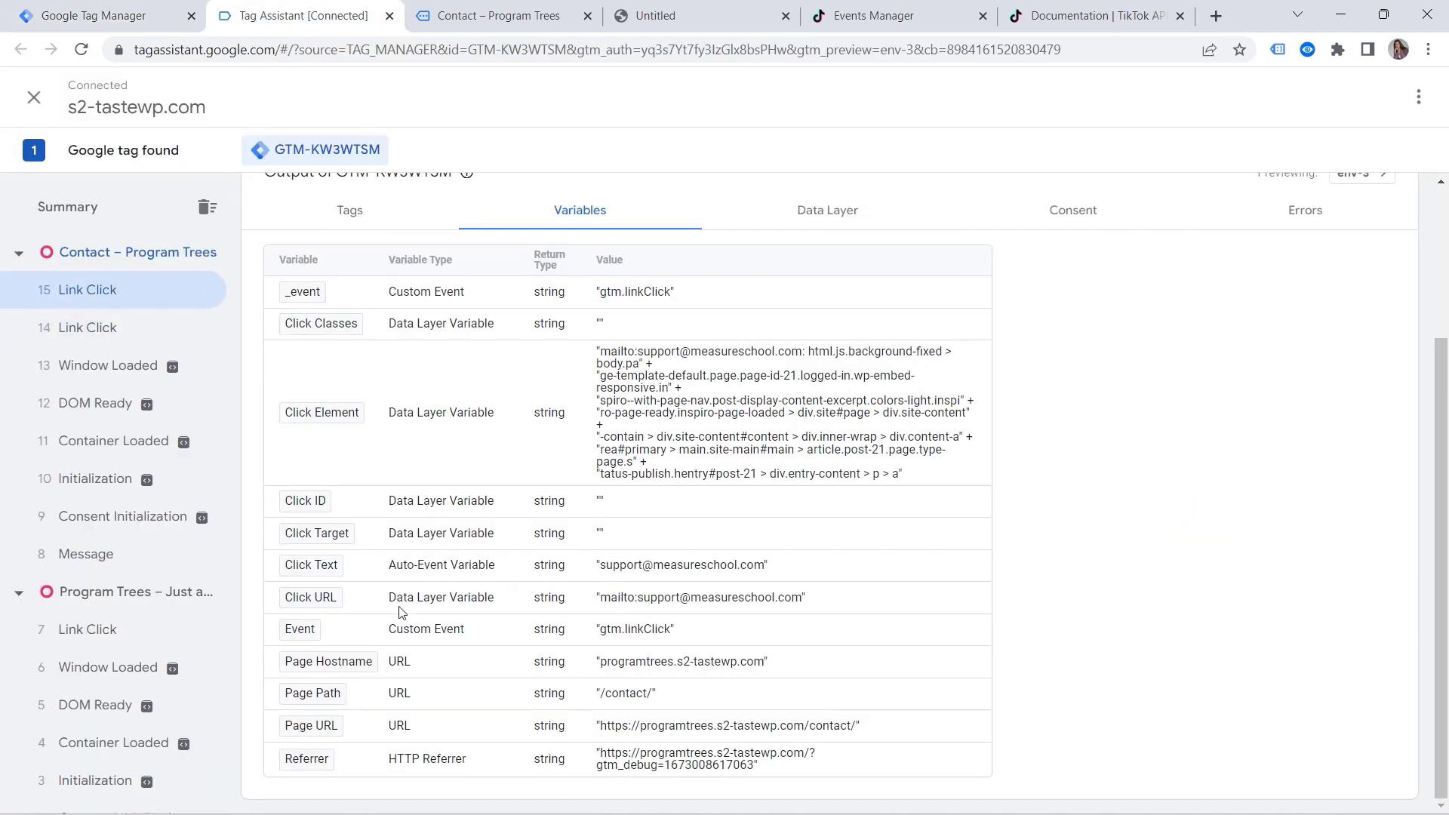
pyautogui.moveTo(600, 598); pyautogui.dragTo(636, 599)
pyautogui.click(129, 16)
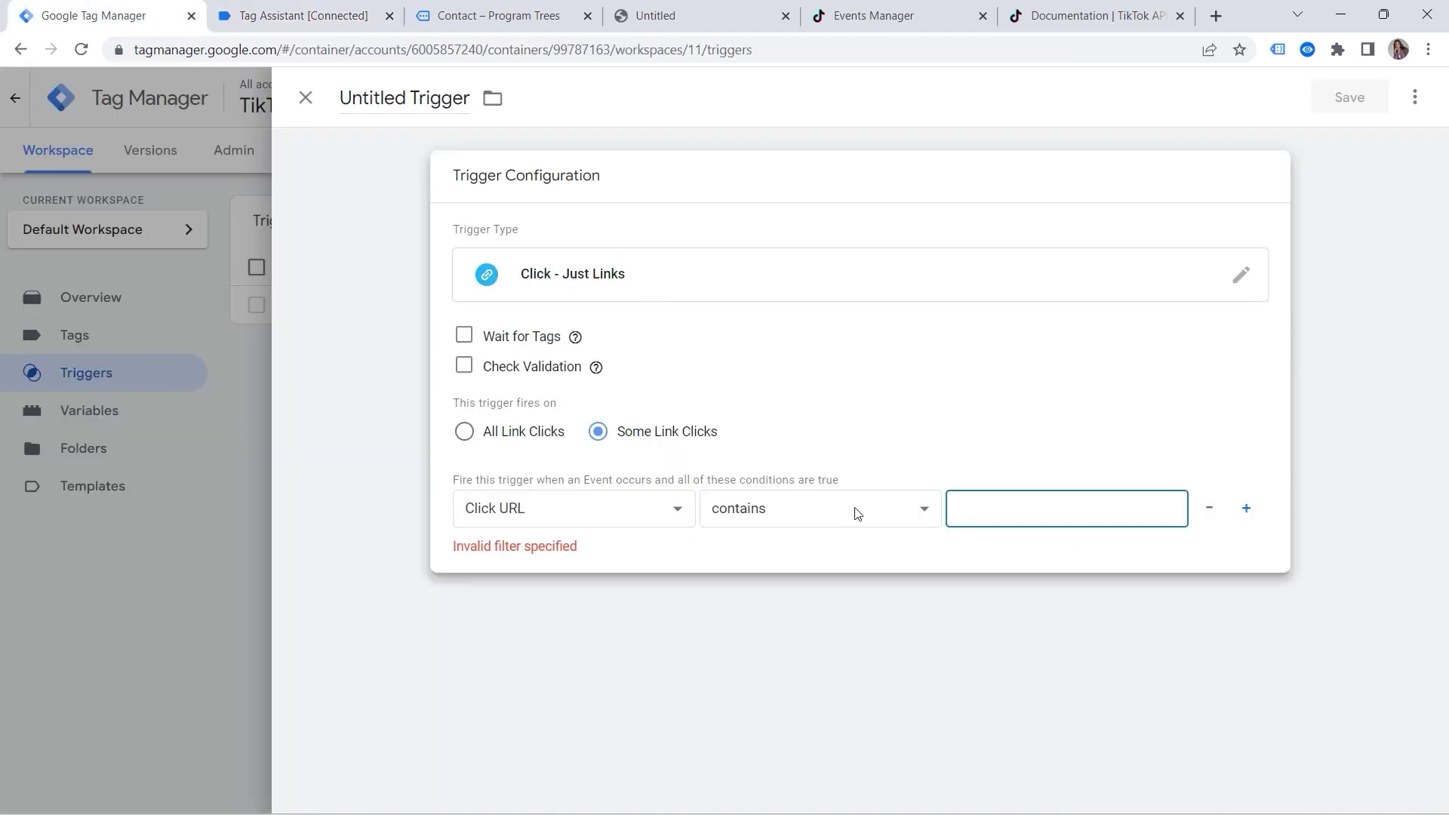
pyautogui.write('mailto:')
# Step: Name the trigger "Link click - Mail" and save it
pyautogui.click(450, 98)
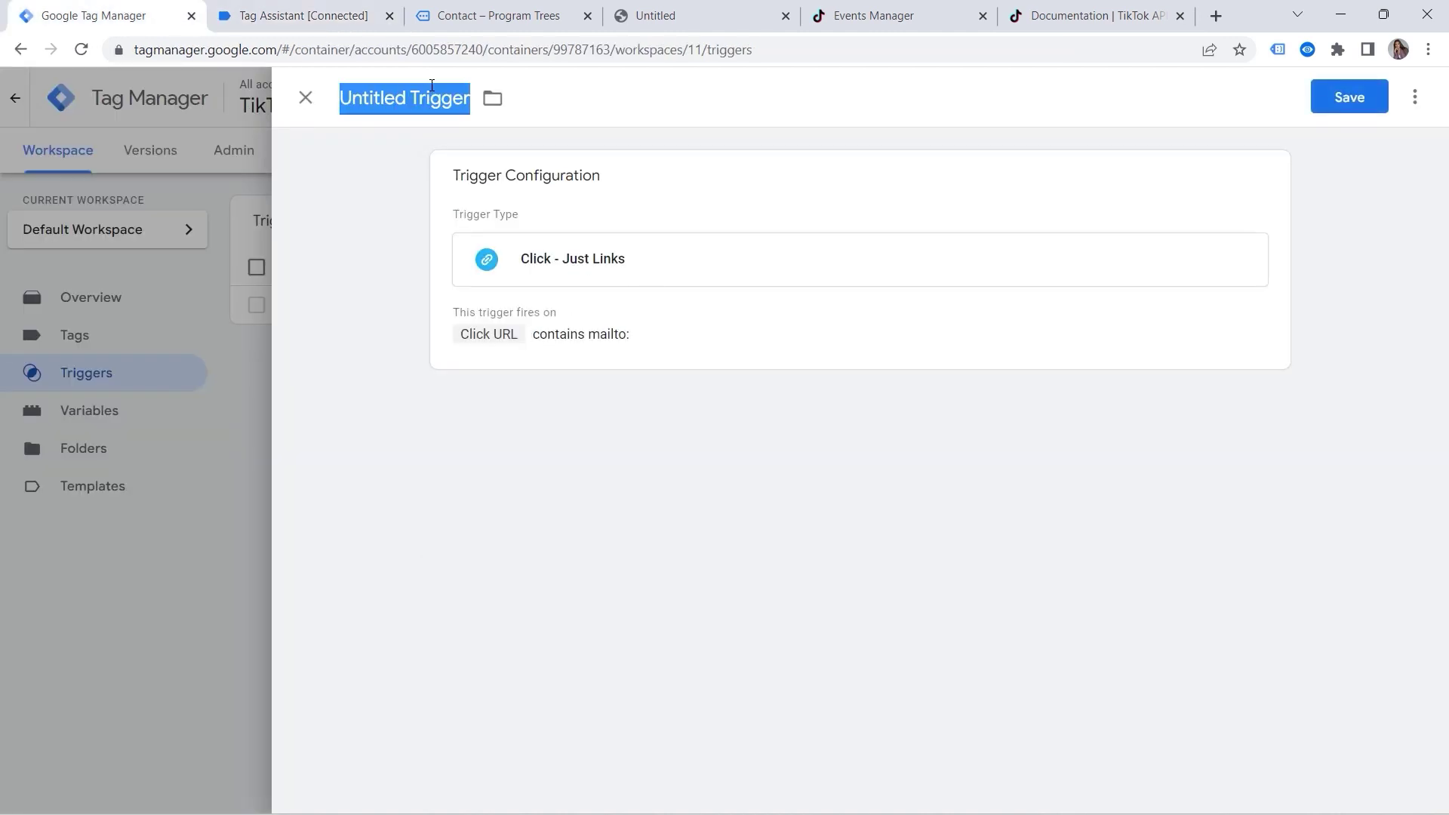
pyautogui.write('Link click - Mail')
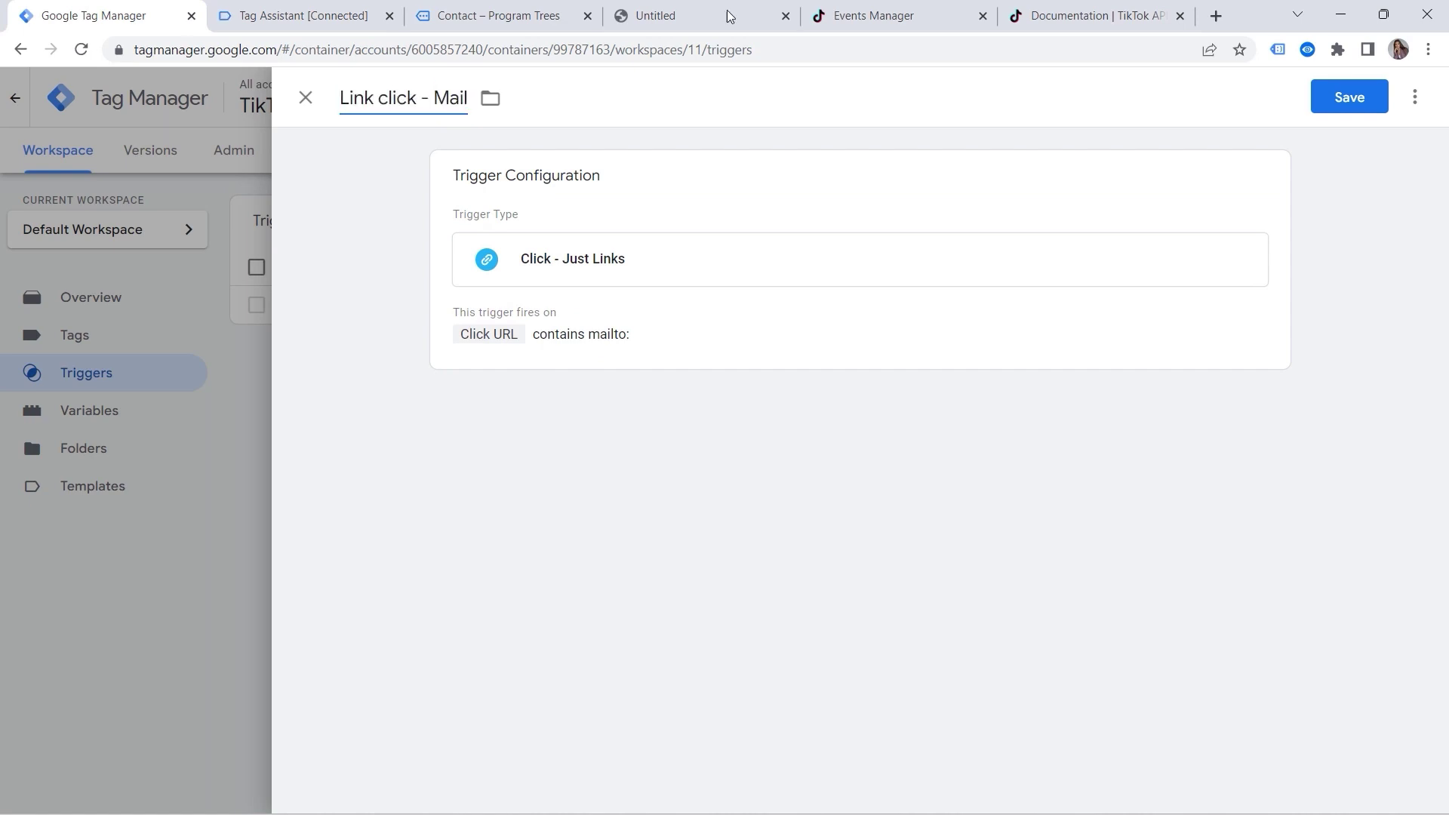
pyautogui.click(1355, 100)
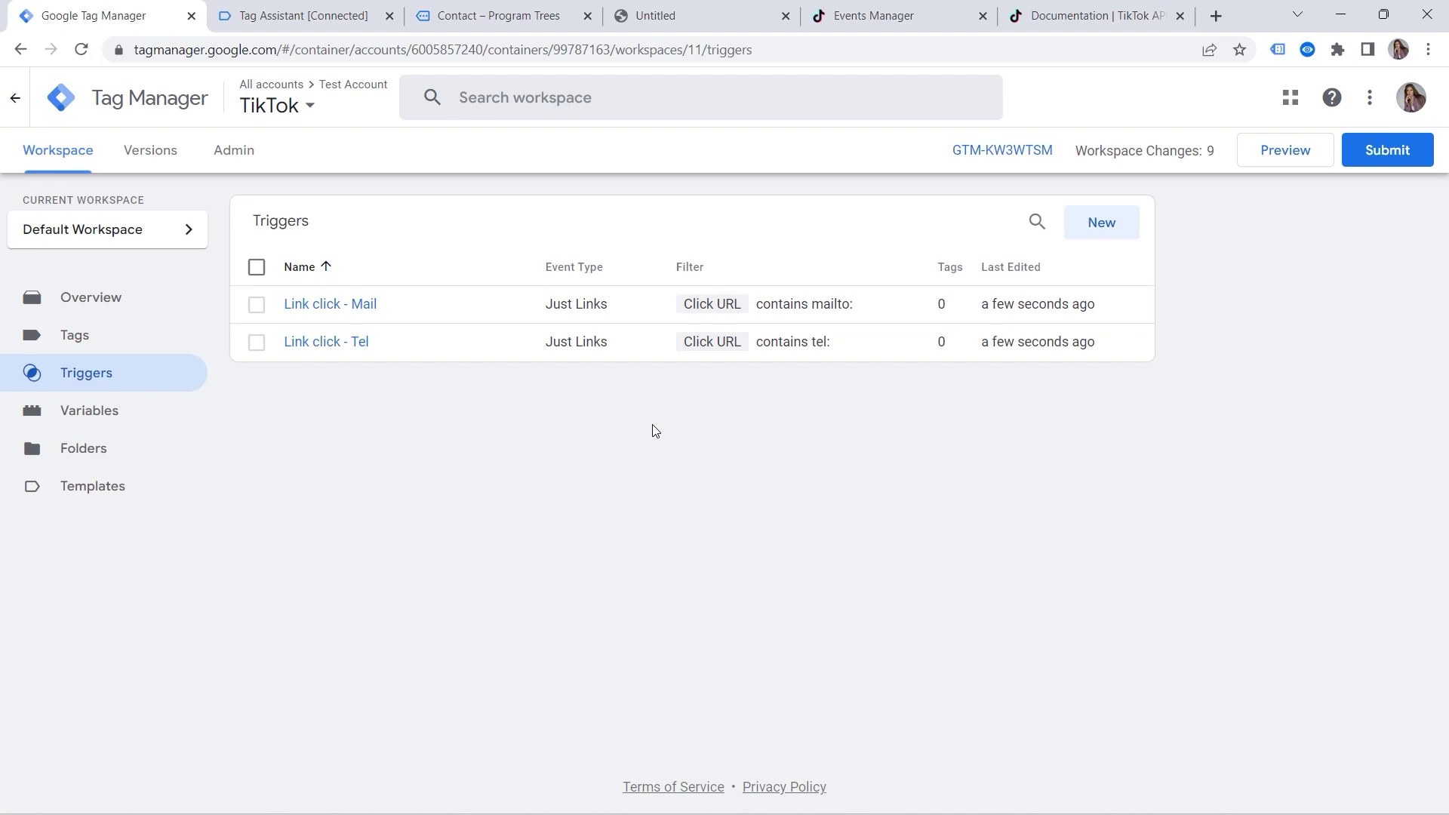
# Step: Look through the supported event codes in the TikTok developer documentation and return to the container's tag list in Google Tag Manager
pyautogui.click(72, 339)
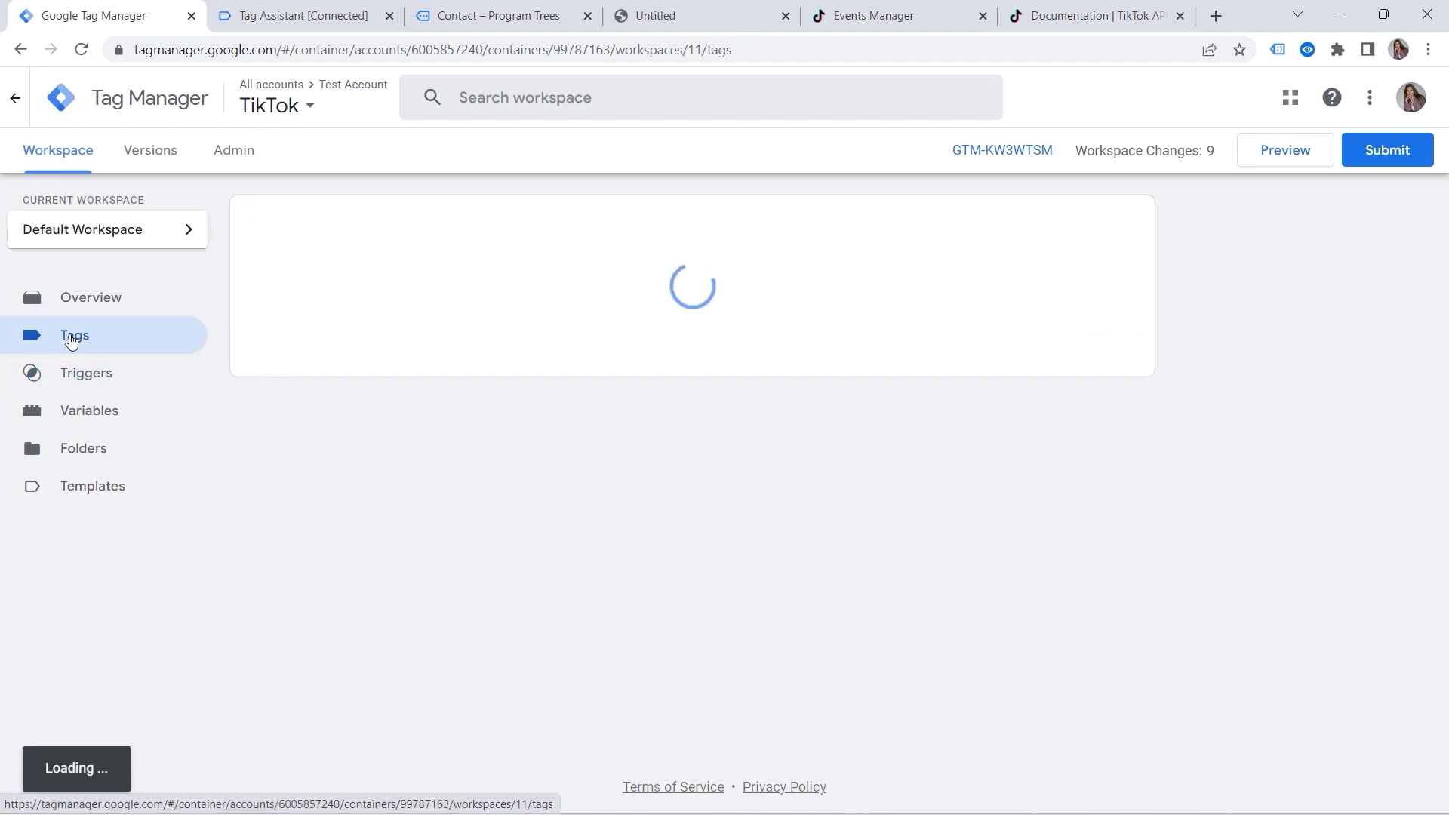
pyautogui.click(861, 5)
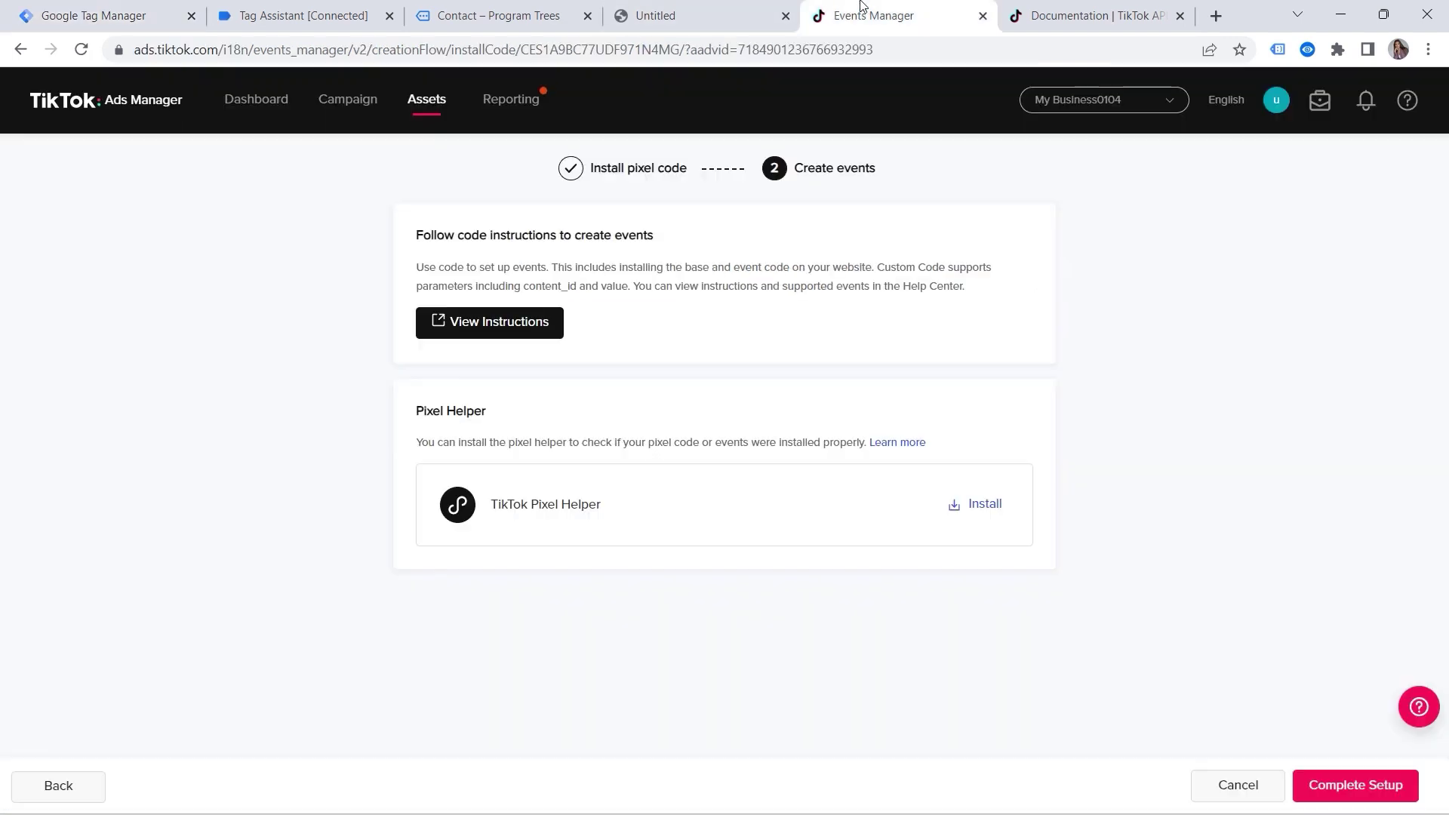
pyautogui.click(1087, 16)
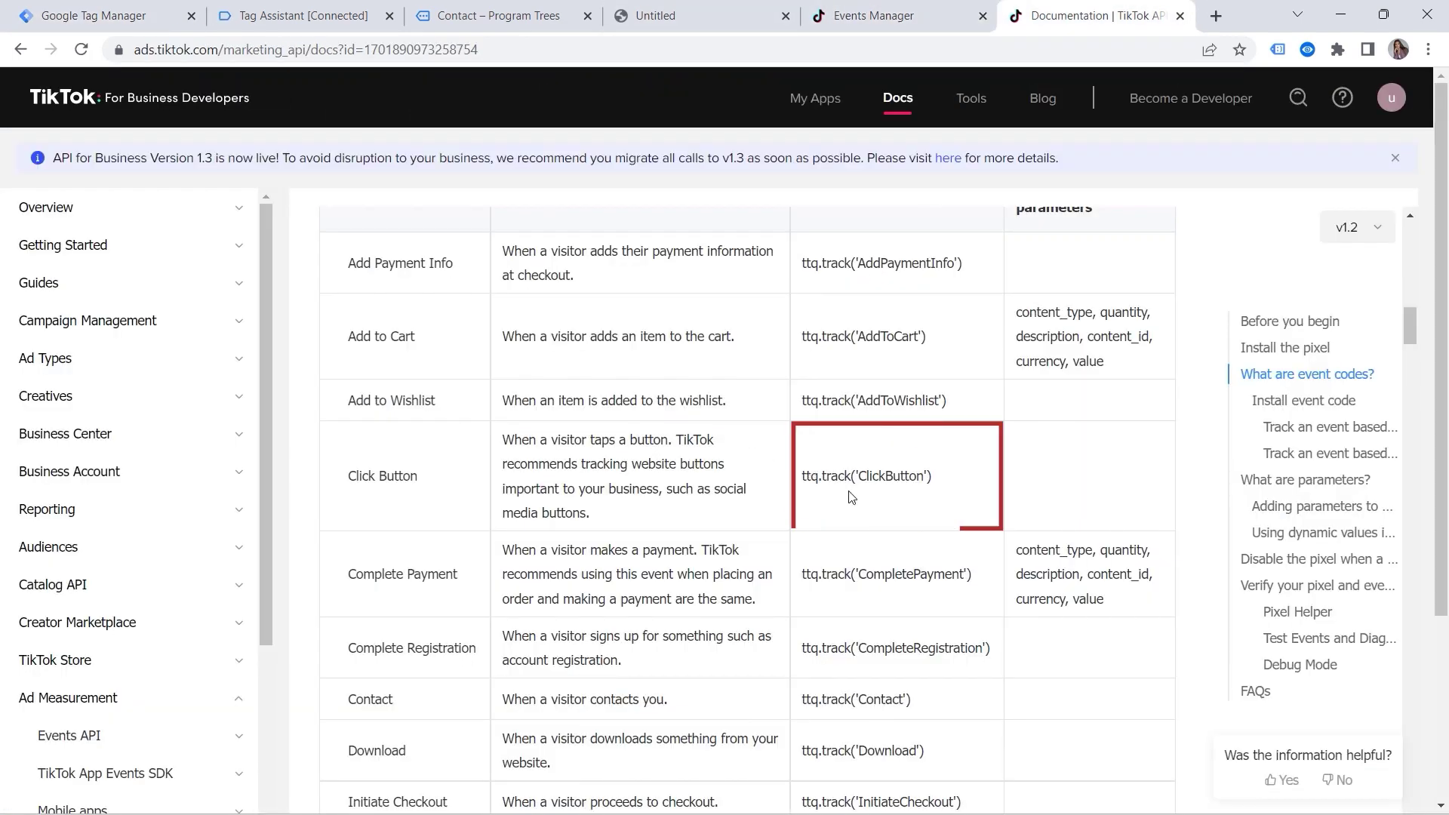
pyautogui.click(108, 9)
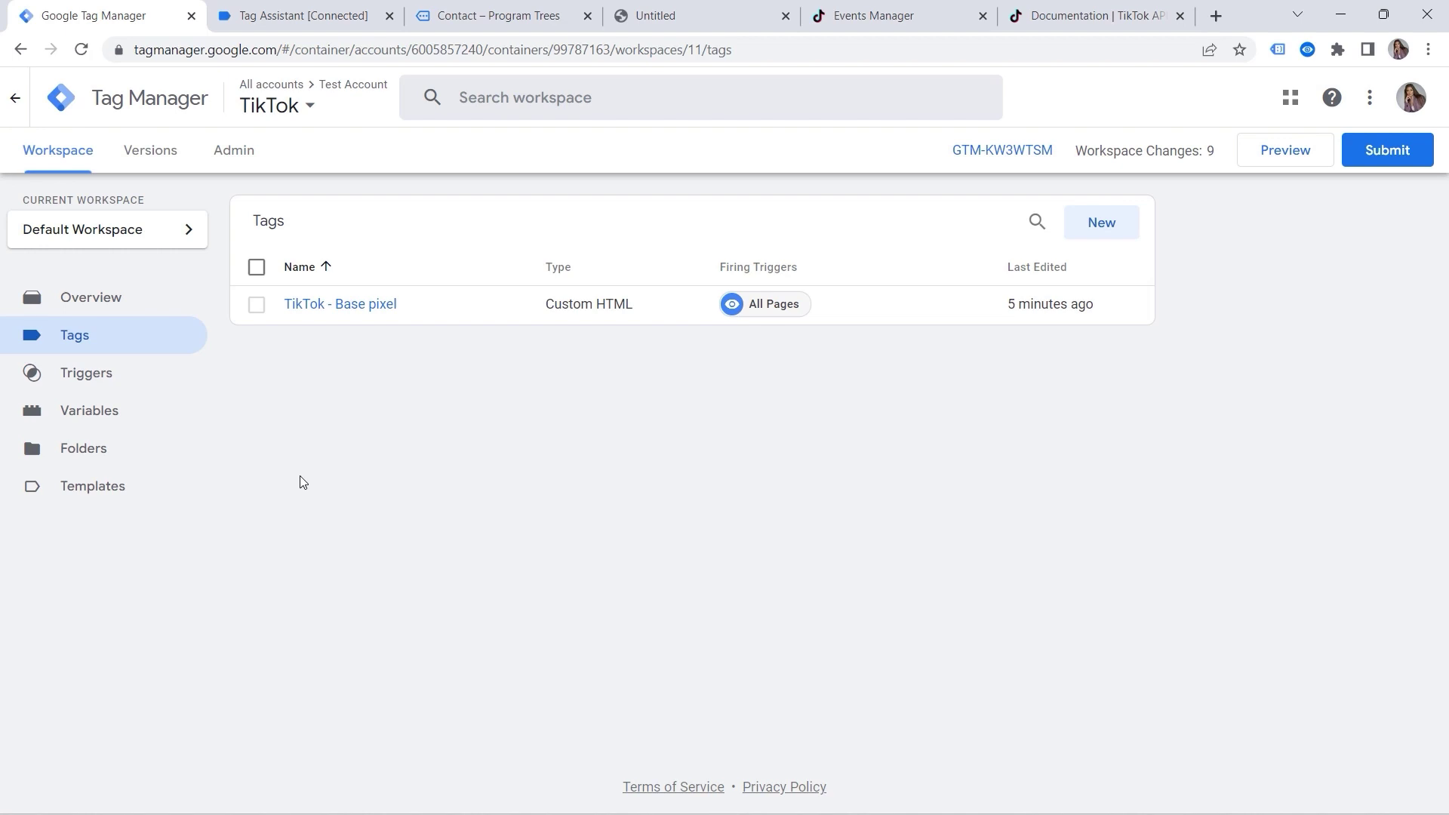
# Step: Find the TikTok Pixel tag template by tiktok in the Community Template Gallery and add it to the workspace
pyautogui.click(116, 504)
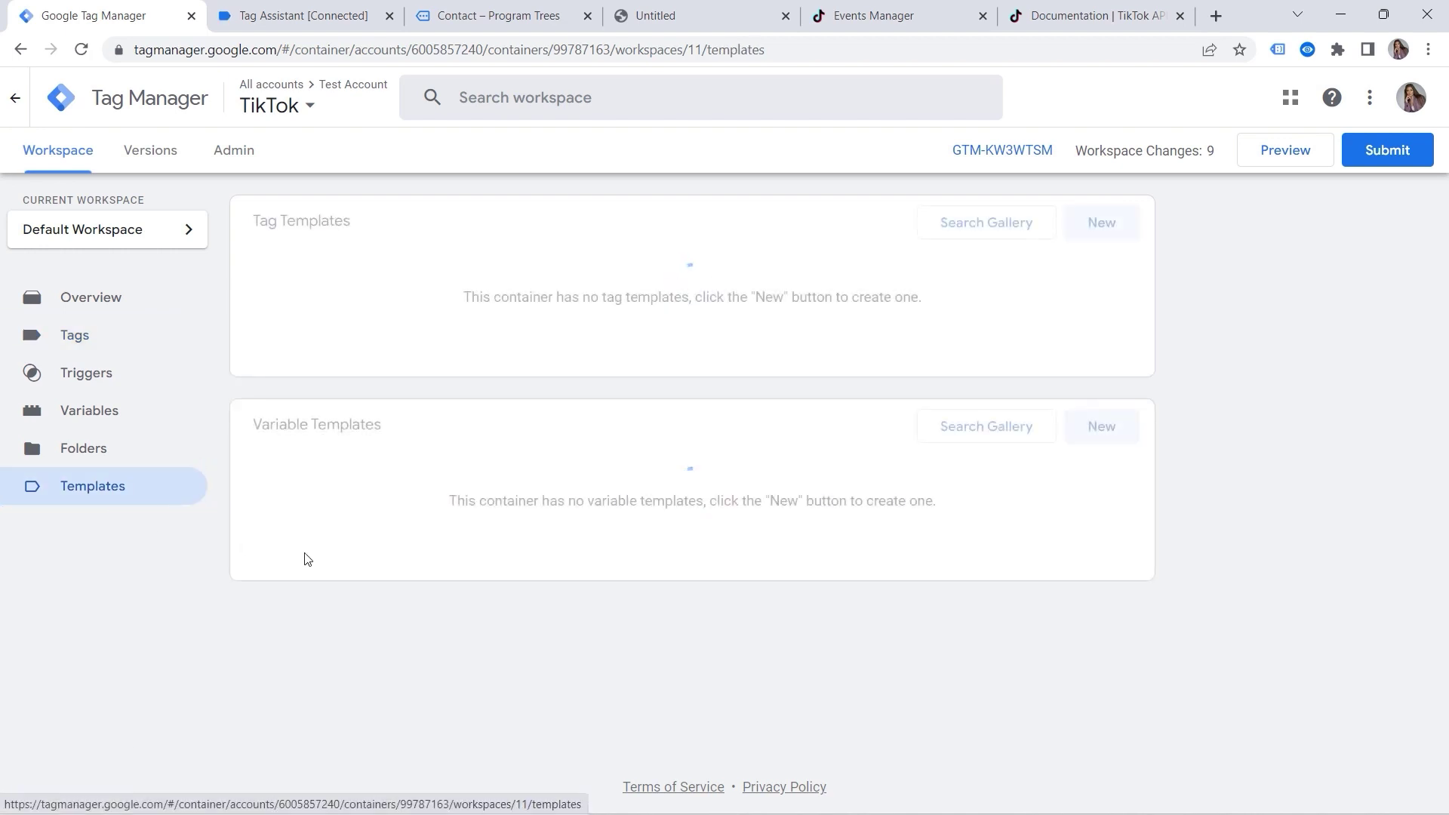
pyautogui.click(963, 222)
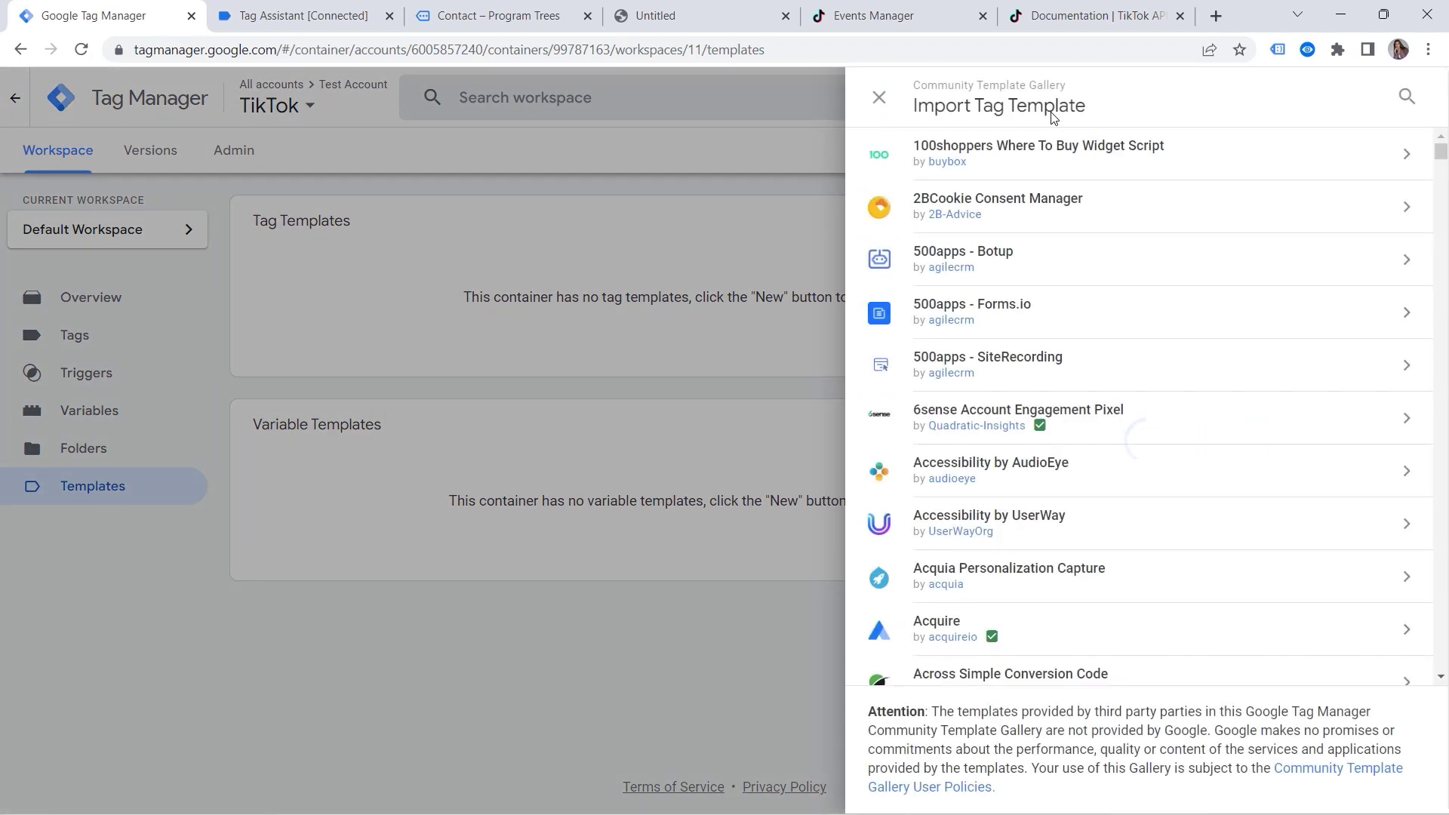
pyautogui.click(1405, 98)
pyautogui.write('tiktok')
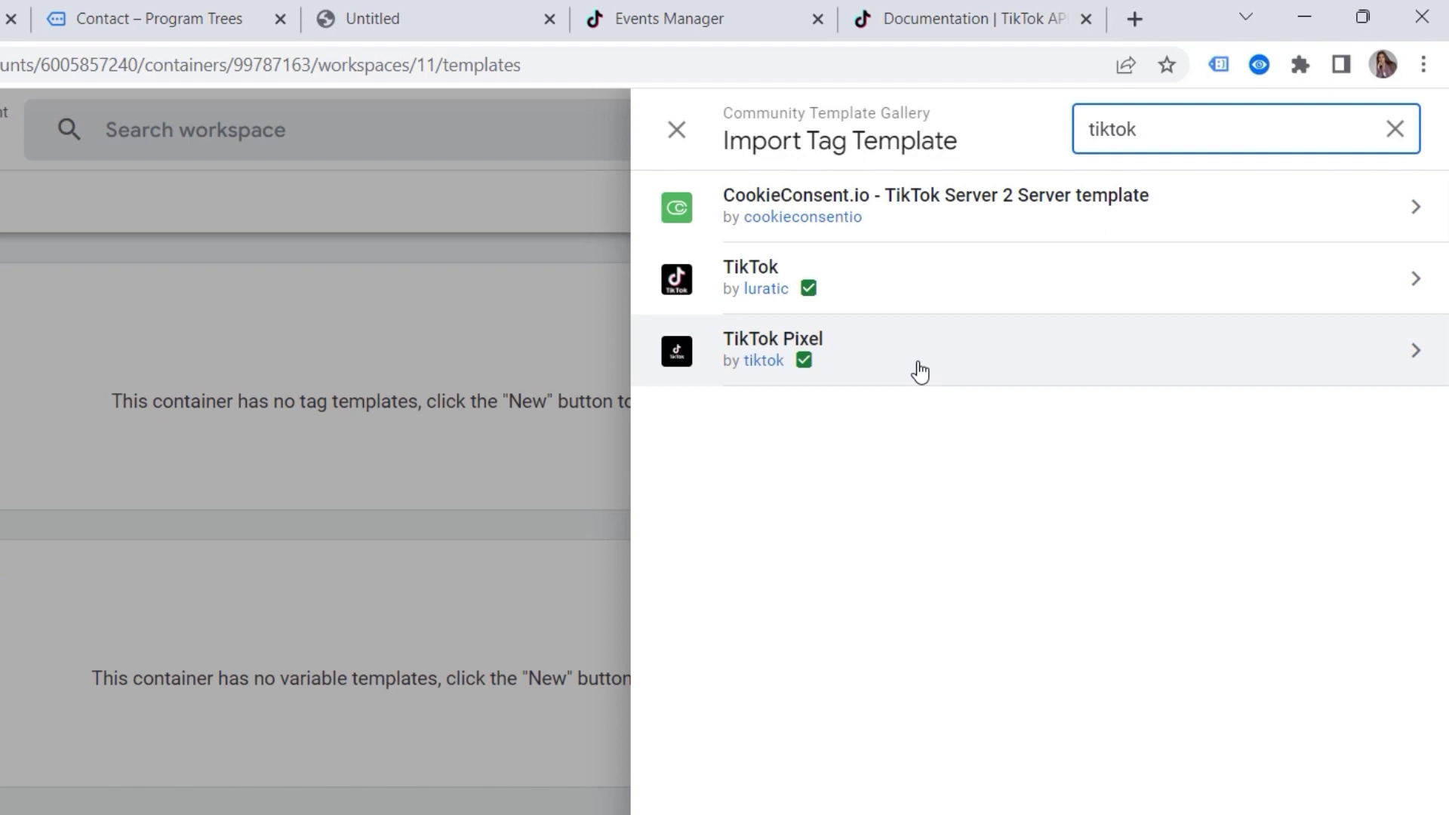
pyautogui.click(919, 371)
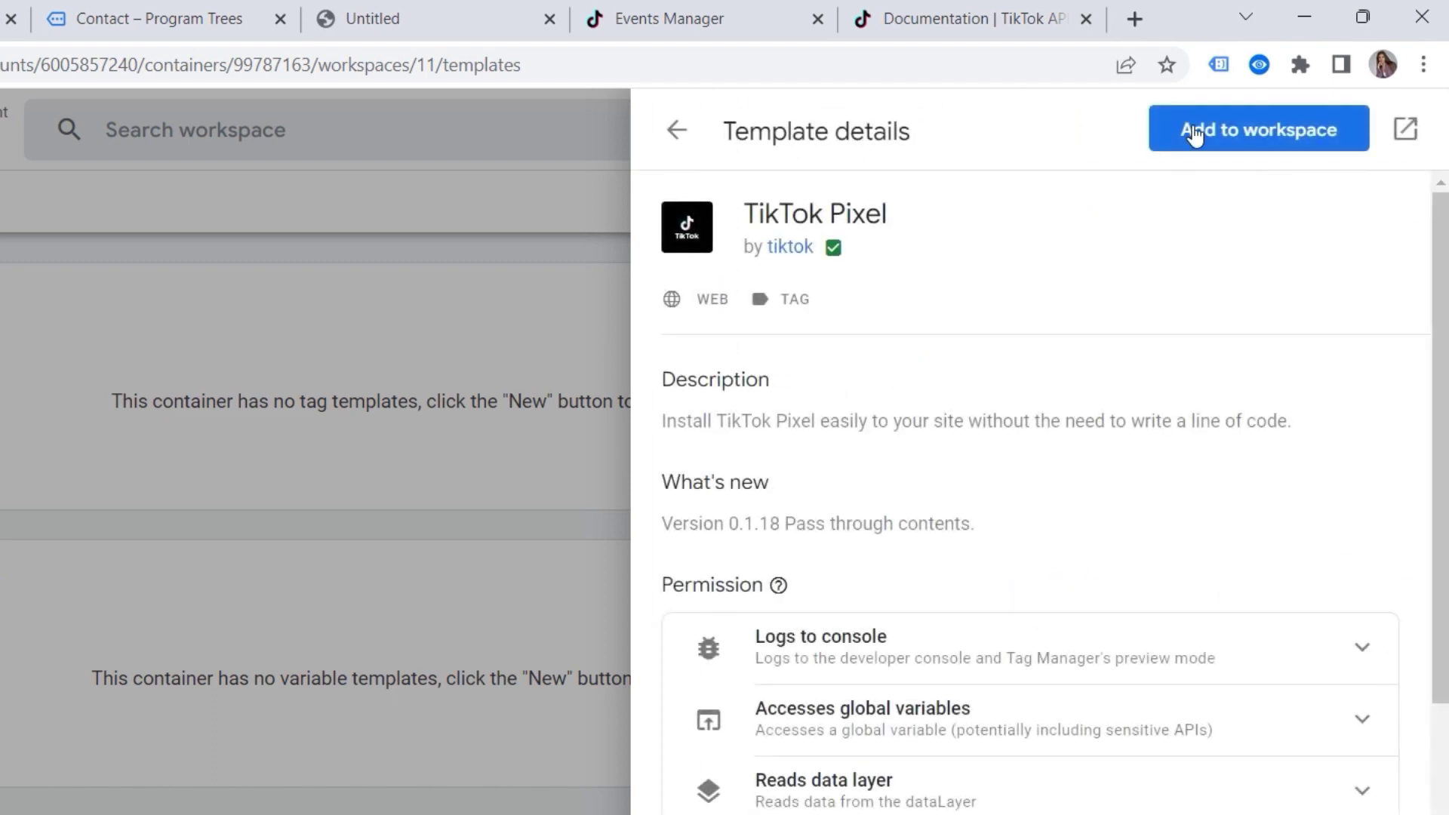
pyautogui.click(1204, 140)
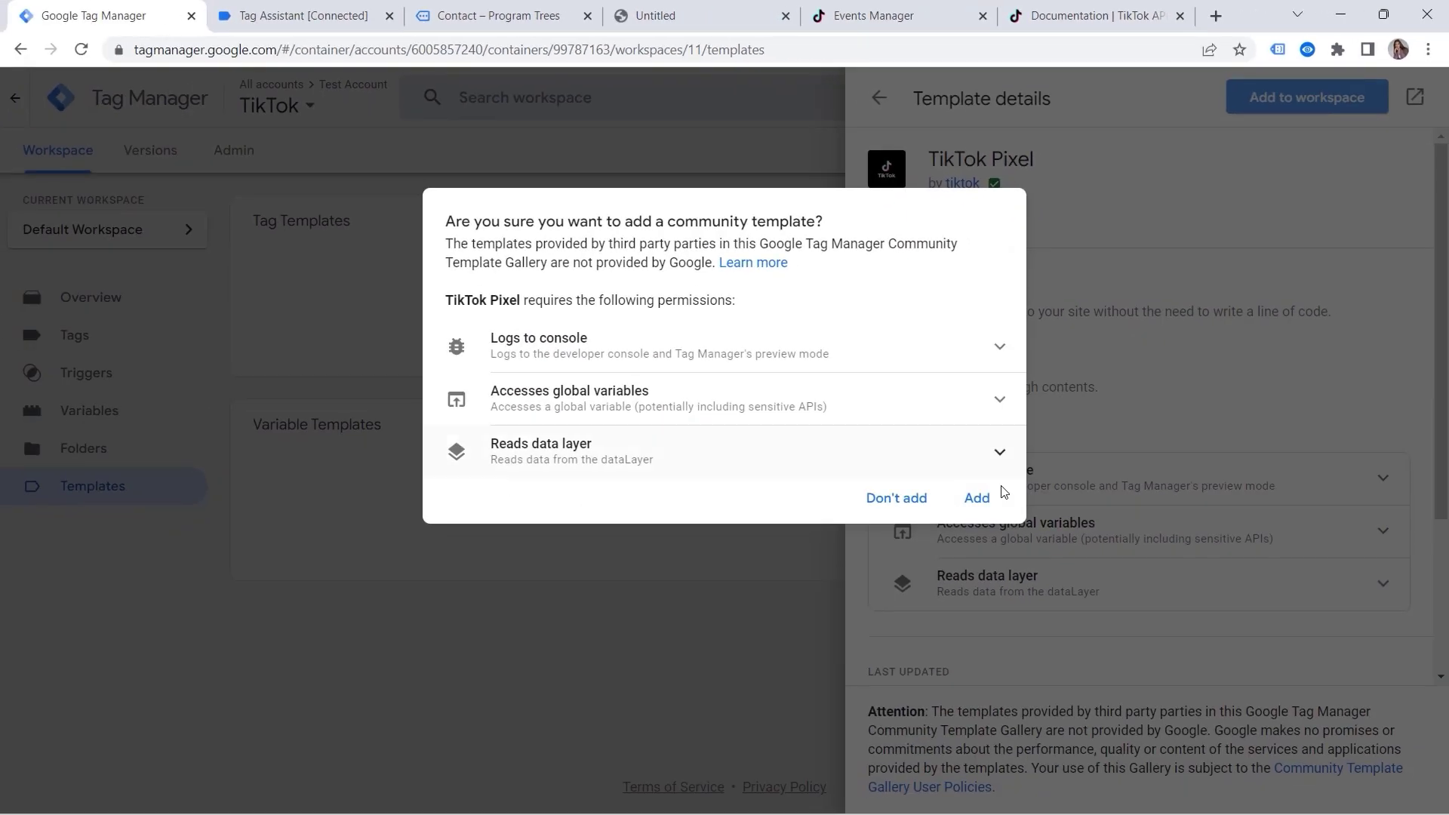
pyautogui.click(985, 500)
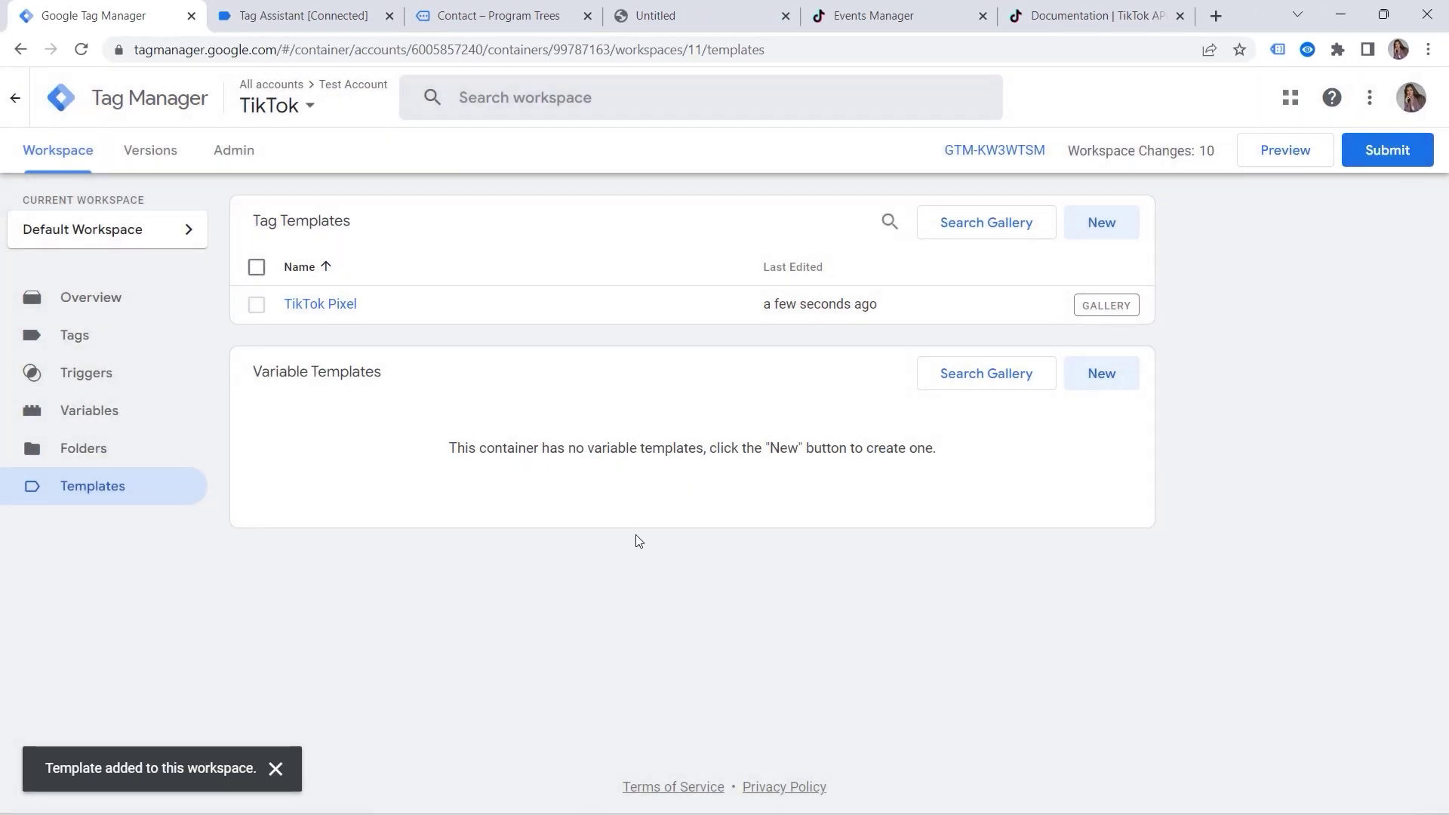
# Step: Create a new tag that uses the TikTok Pixel gallery template as its tag type
pyautogui.click(97, 332)
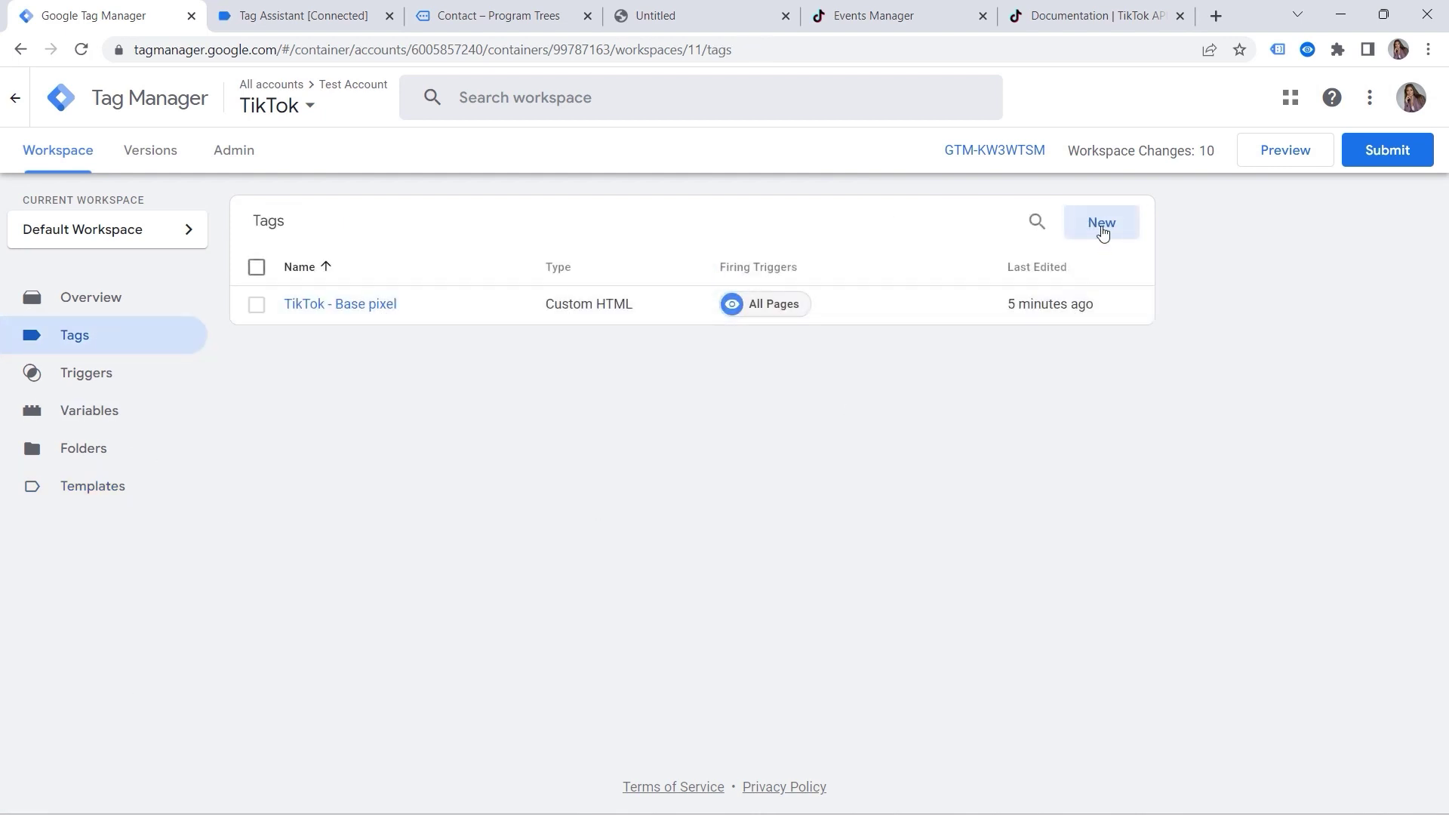
pyautogui.click(1102, 232)
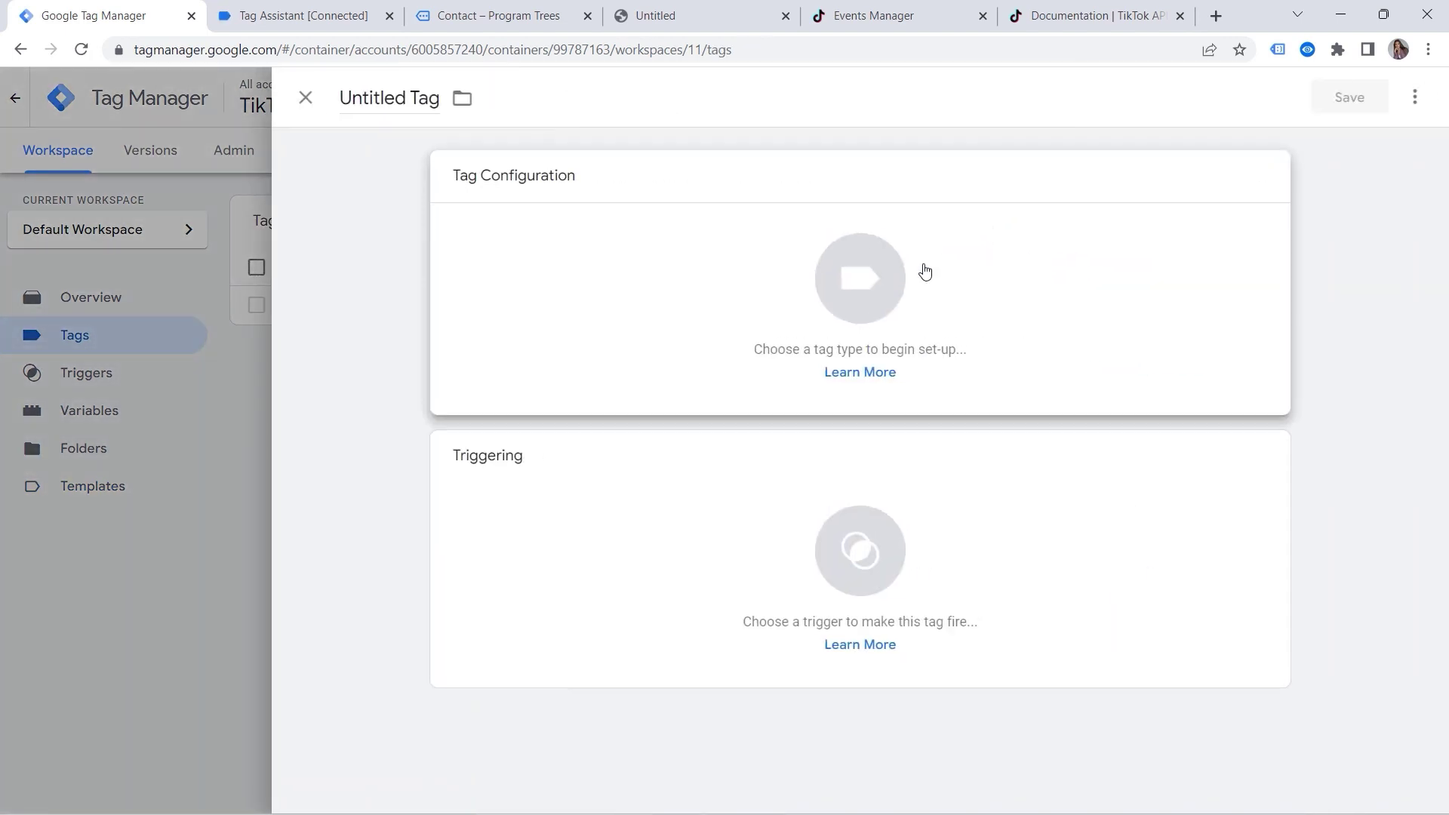
pyautogui.click(921, 269)
pyautogui.scroll(-5, 942, 294)
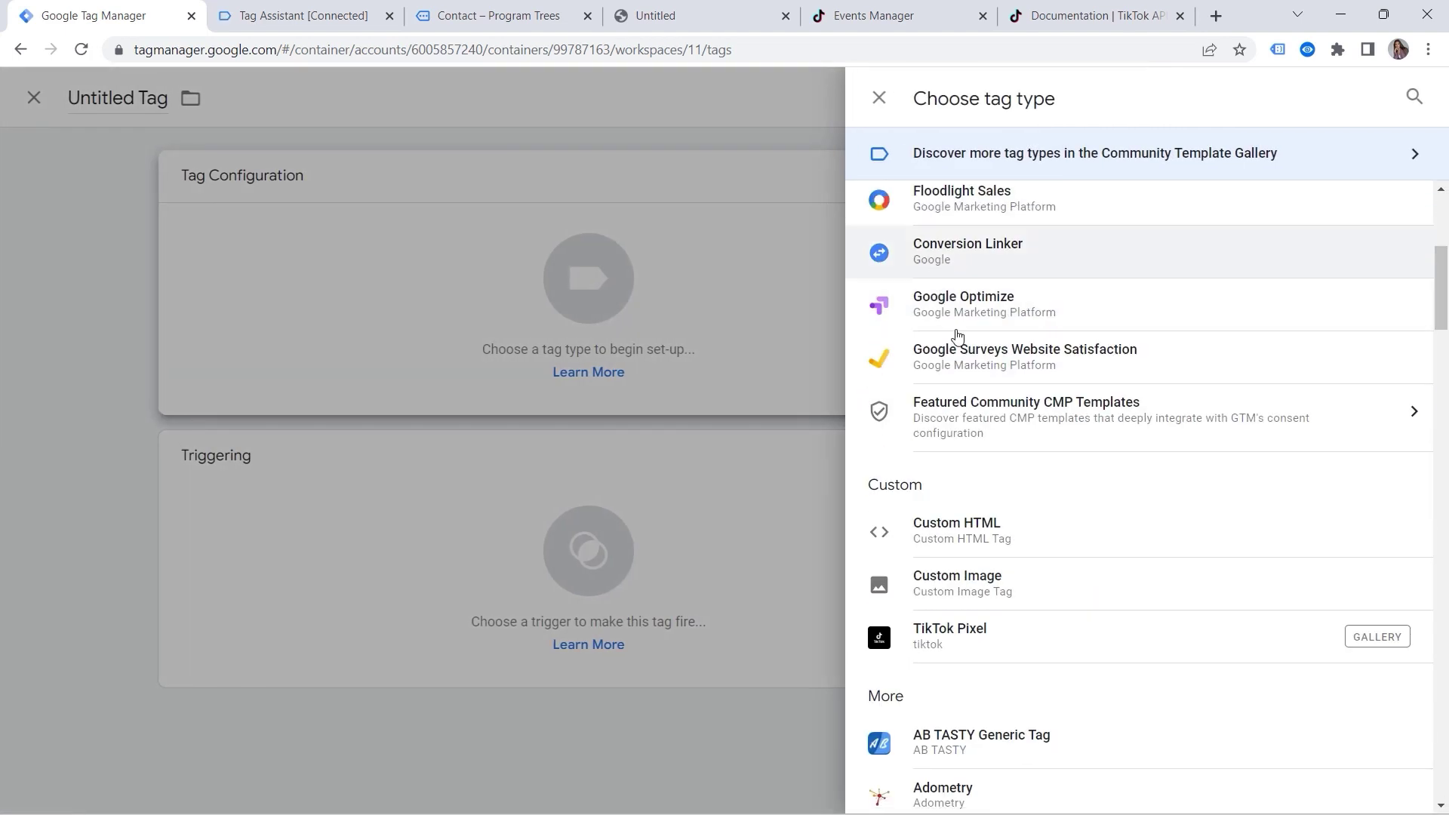
pyautogui.click(994, 636)
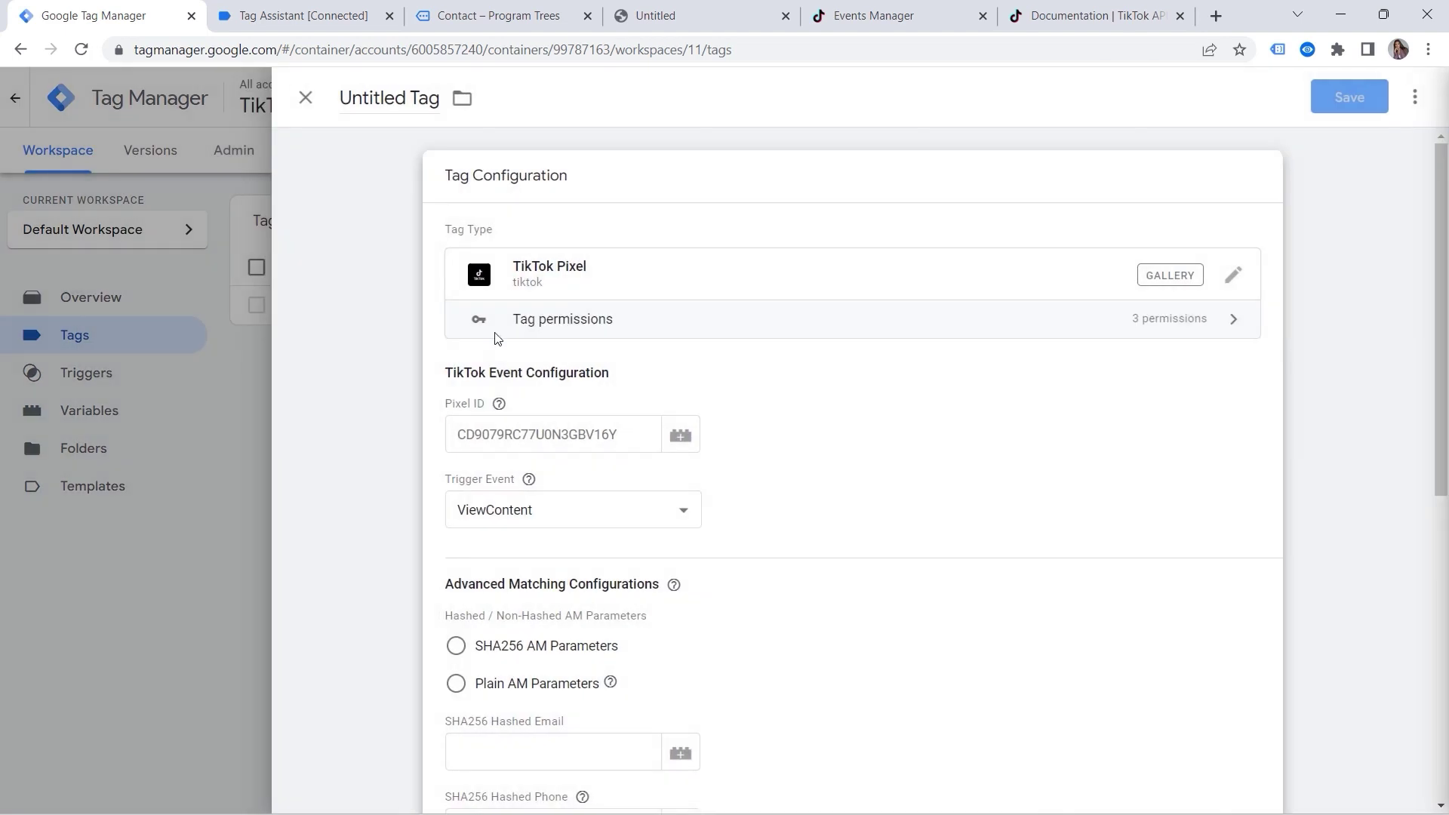
pyautogui.click(498, 404)
# Step: Complete the event setup in TikTok Events Manager and copy the Base Pixel's ID
pyautogui.click(846, 21)
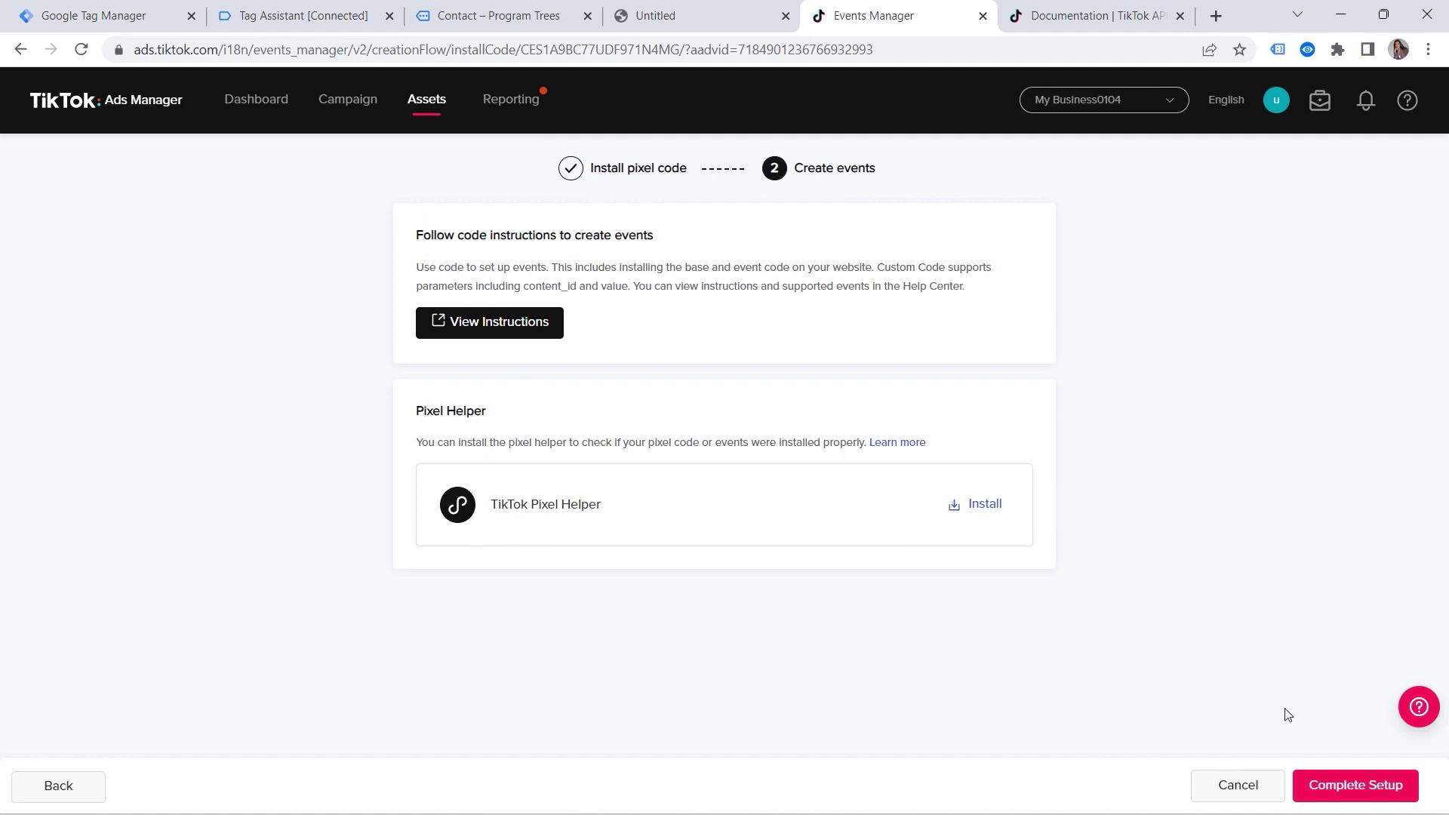
pyautogui.click(1351, 786)
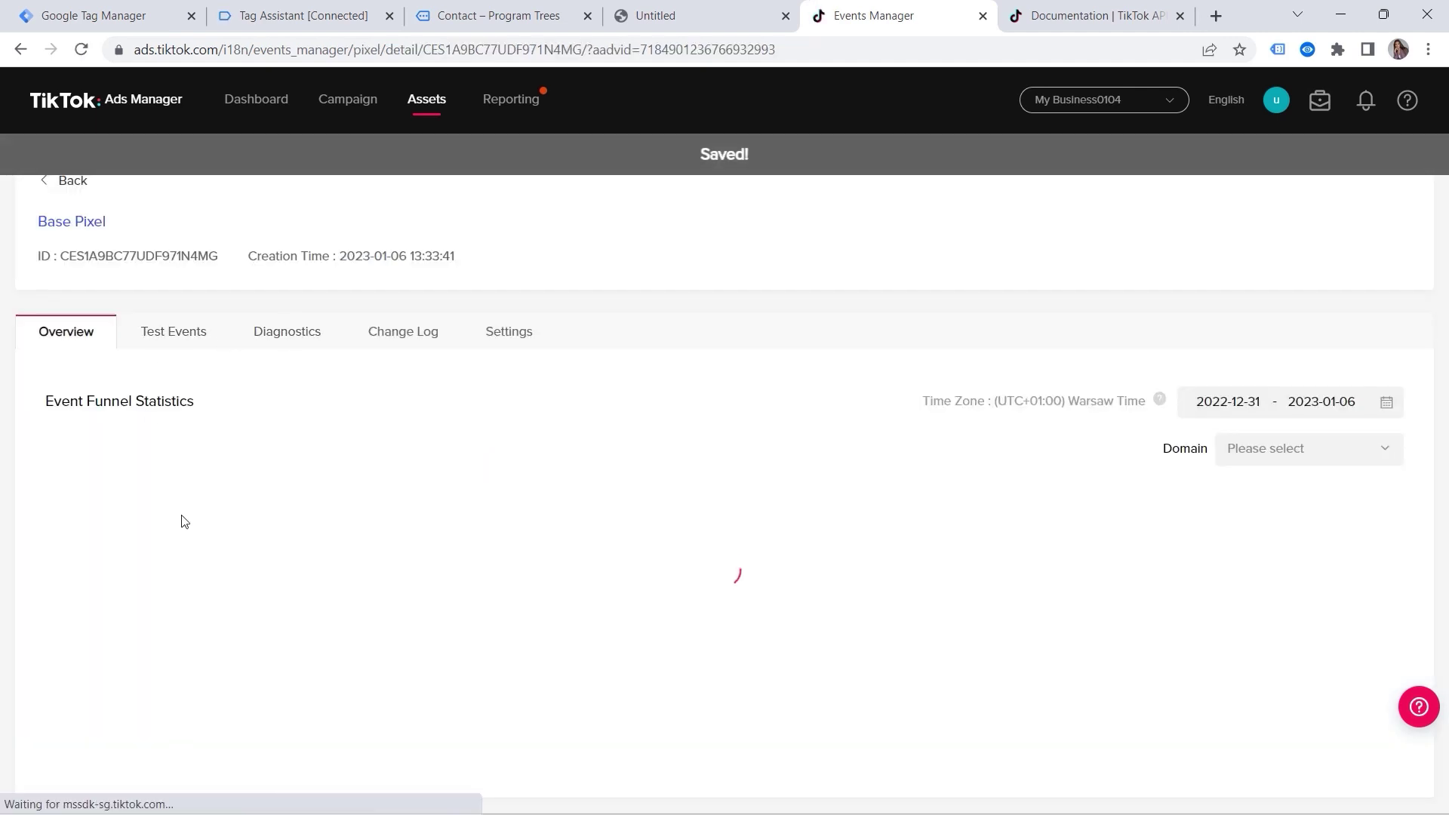
pyautogui.moveTo(217, 255); pyautogui.dragTo(136, 252)
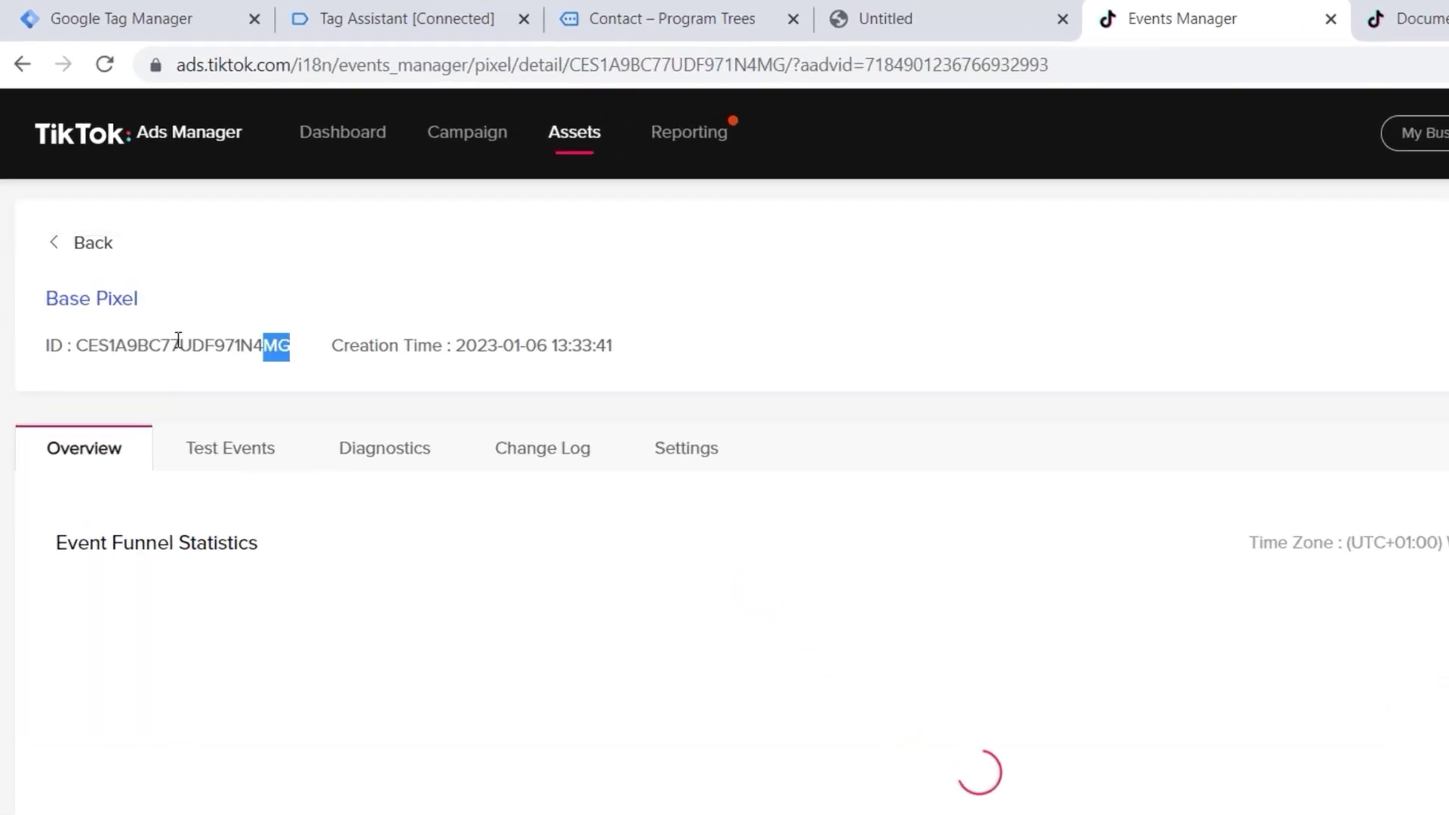
pyautogui.moveTo(178, 339); pyautogui.dragTo(73, 344)
pyautogui.hotkey('ctrl', 'c')
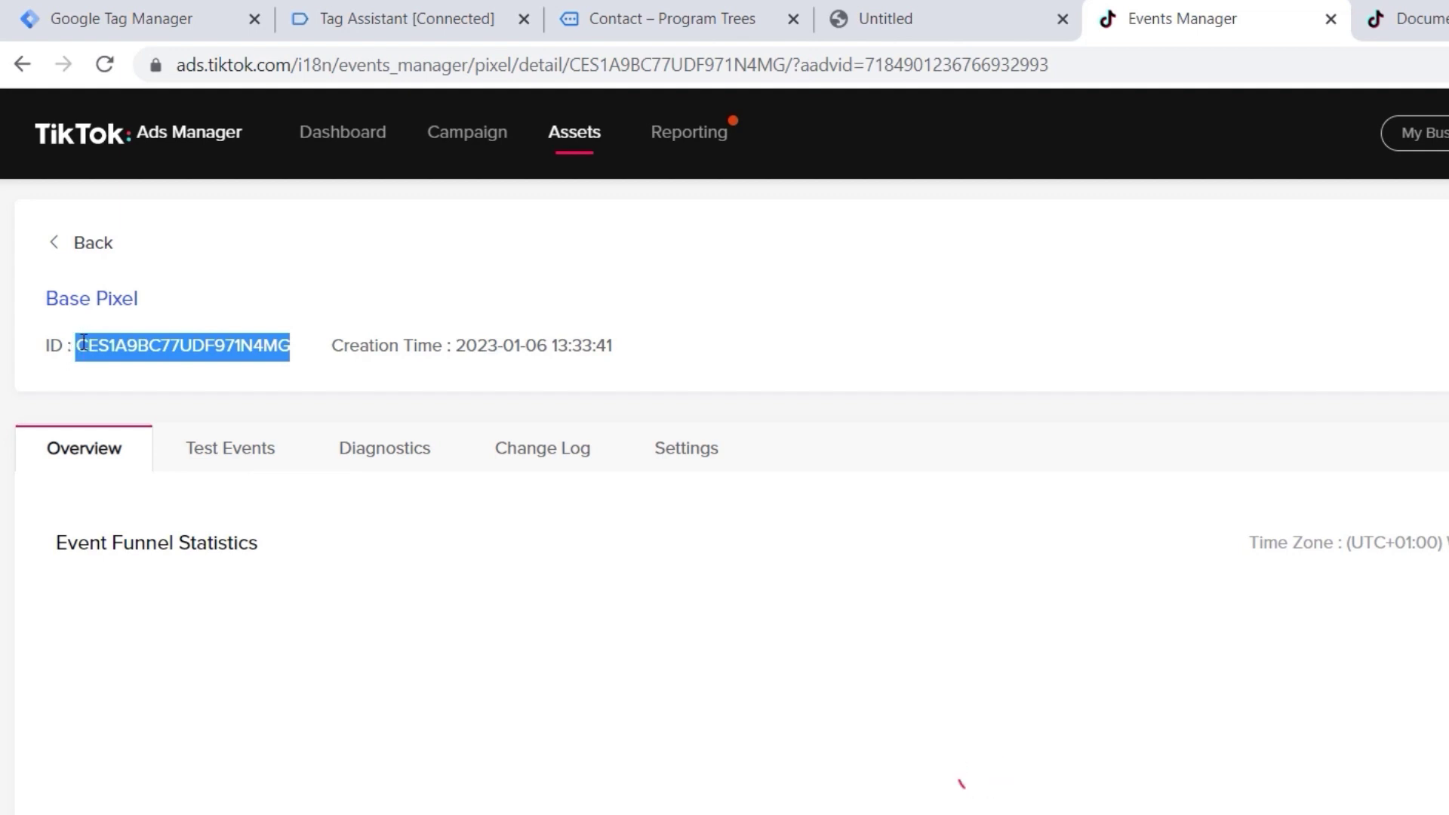
# Step: In Google Tag Manager, paste the copied Base Pixel ID into the tag's Pixel ID and set its trigger event to Contact
pyautogui.click(120, 19)
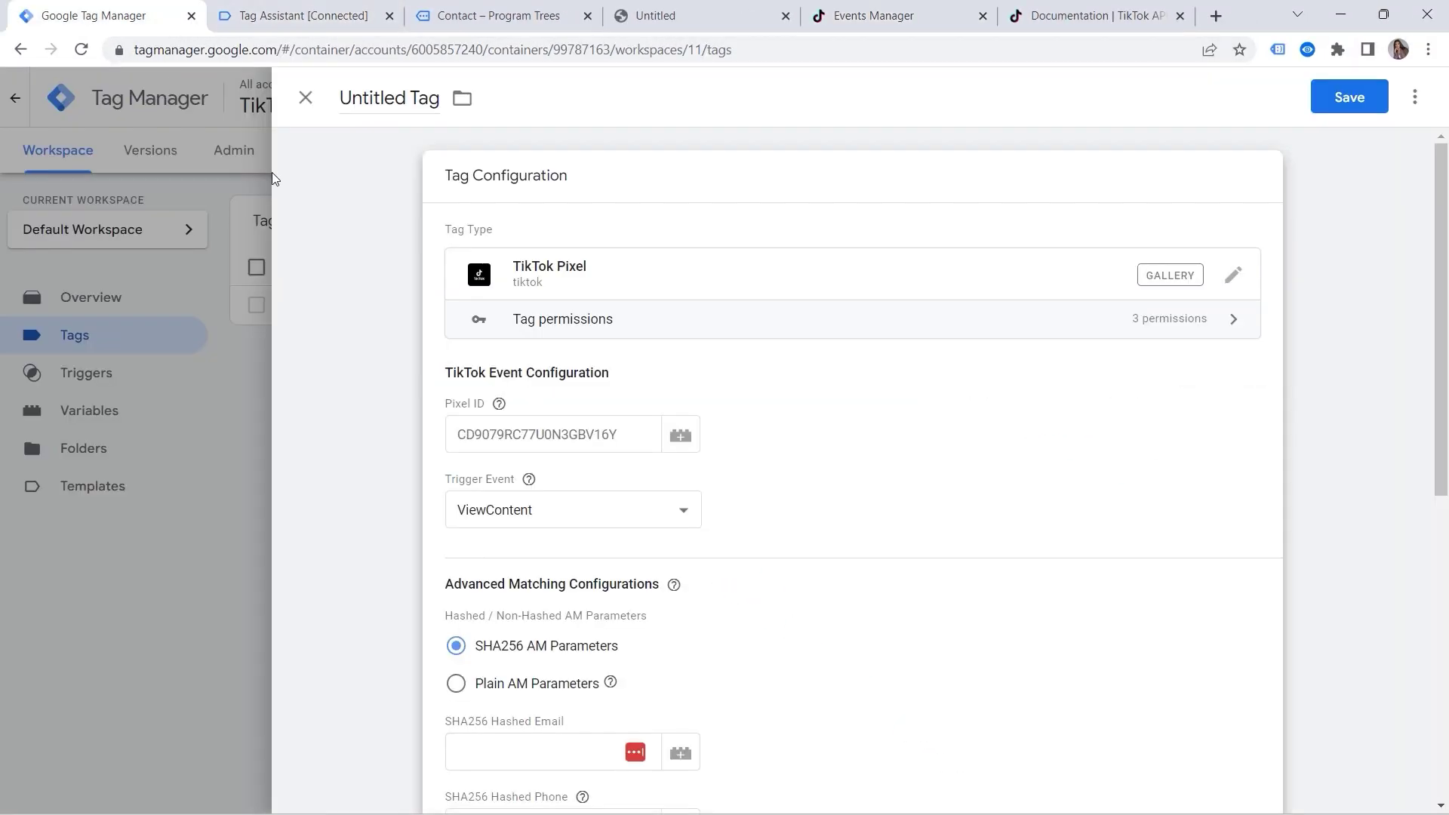
pyautogui.click(484, 430)
pyautogui.hotkey('ctrl', 'v')
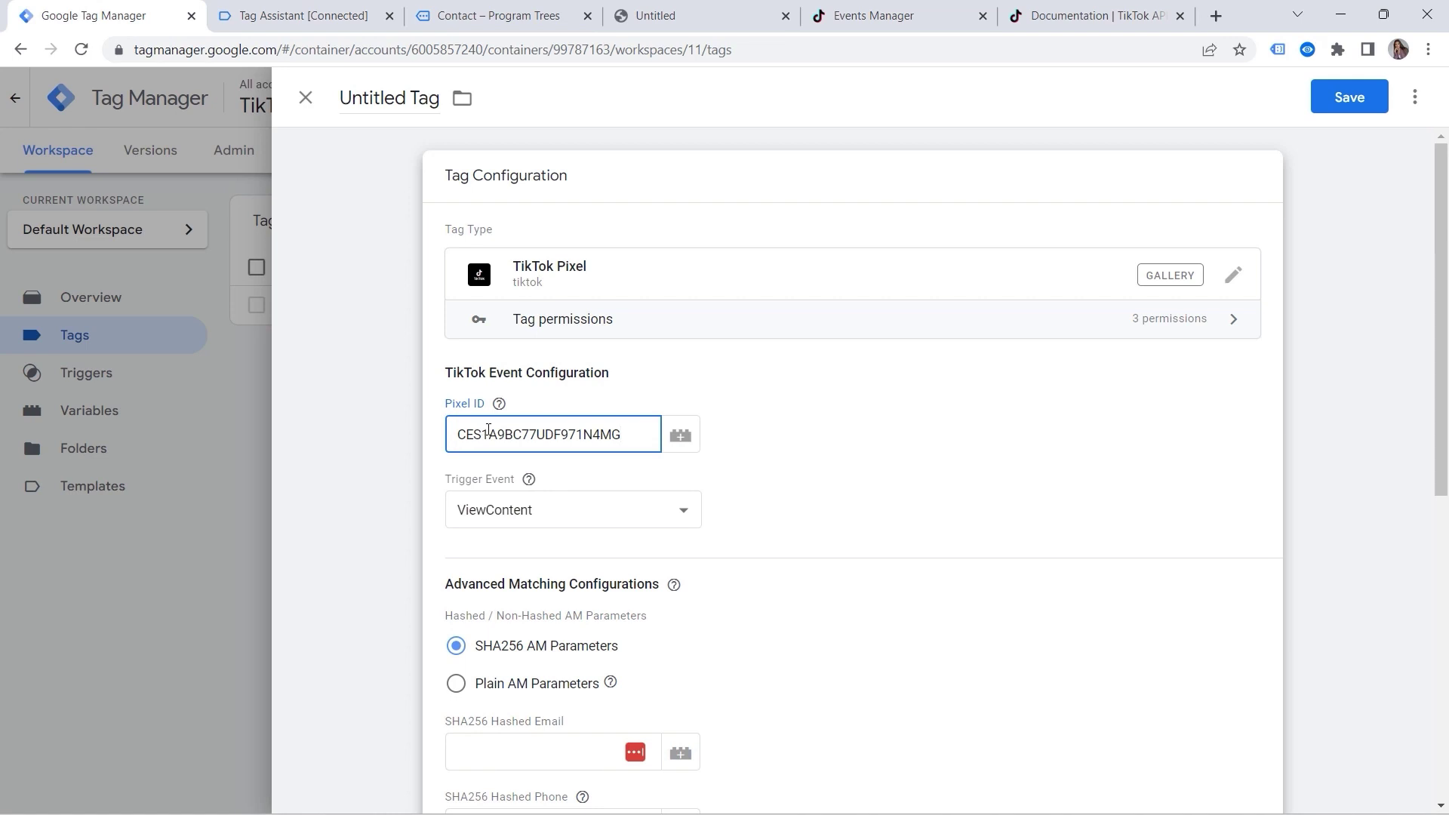
pyautogui.scroll(-1, 518, 487)
pyautogui.click(523, 420)
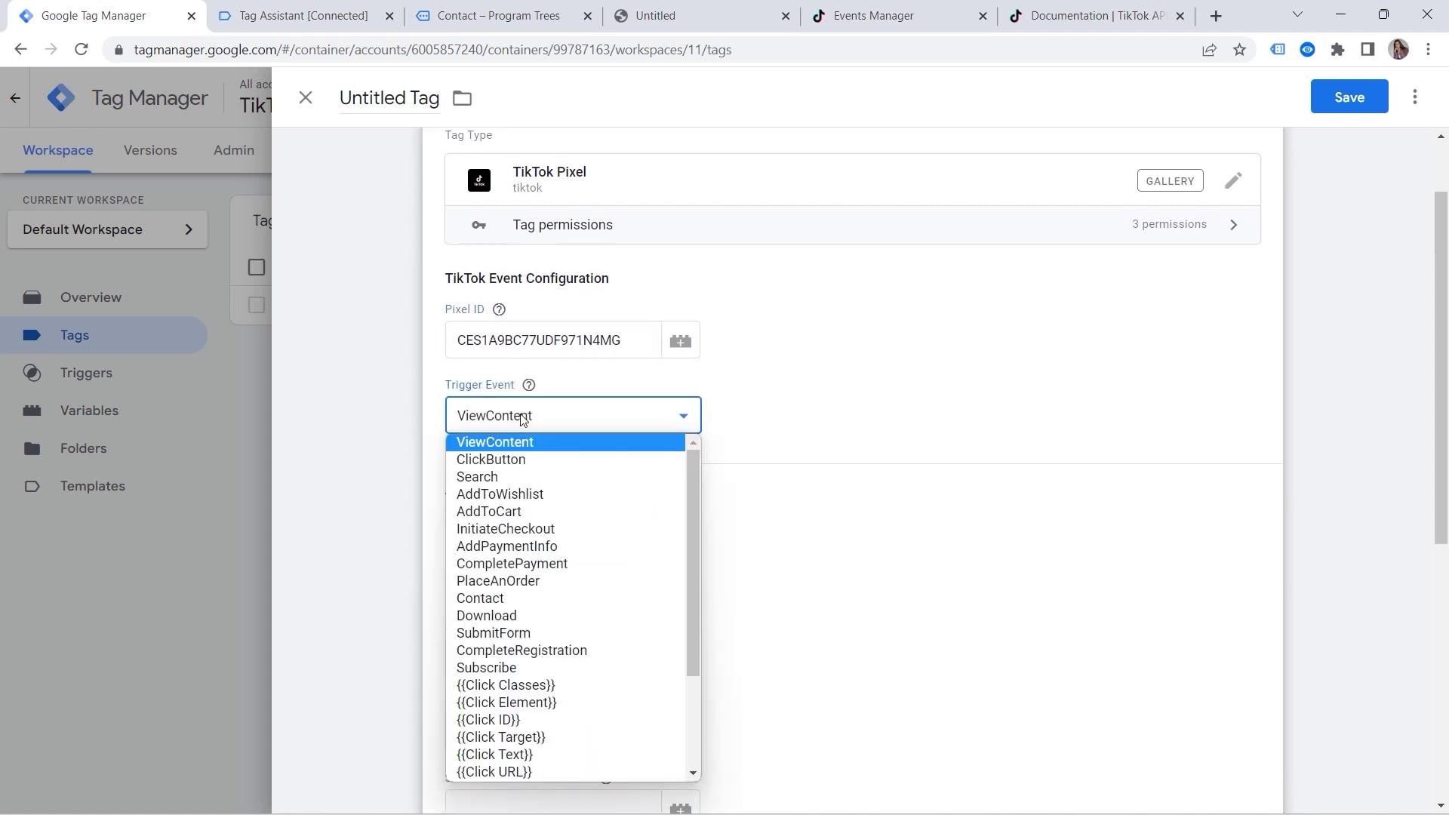
pyautogui.click(513, 600)
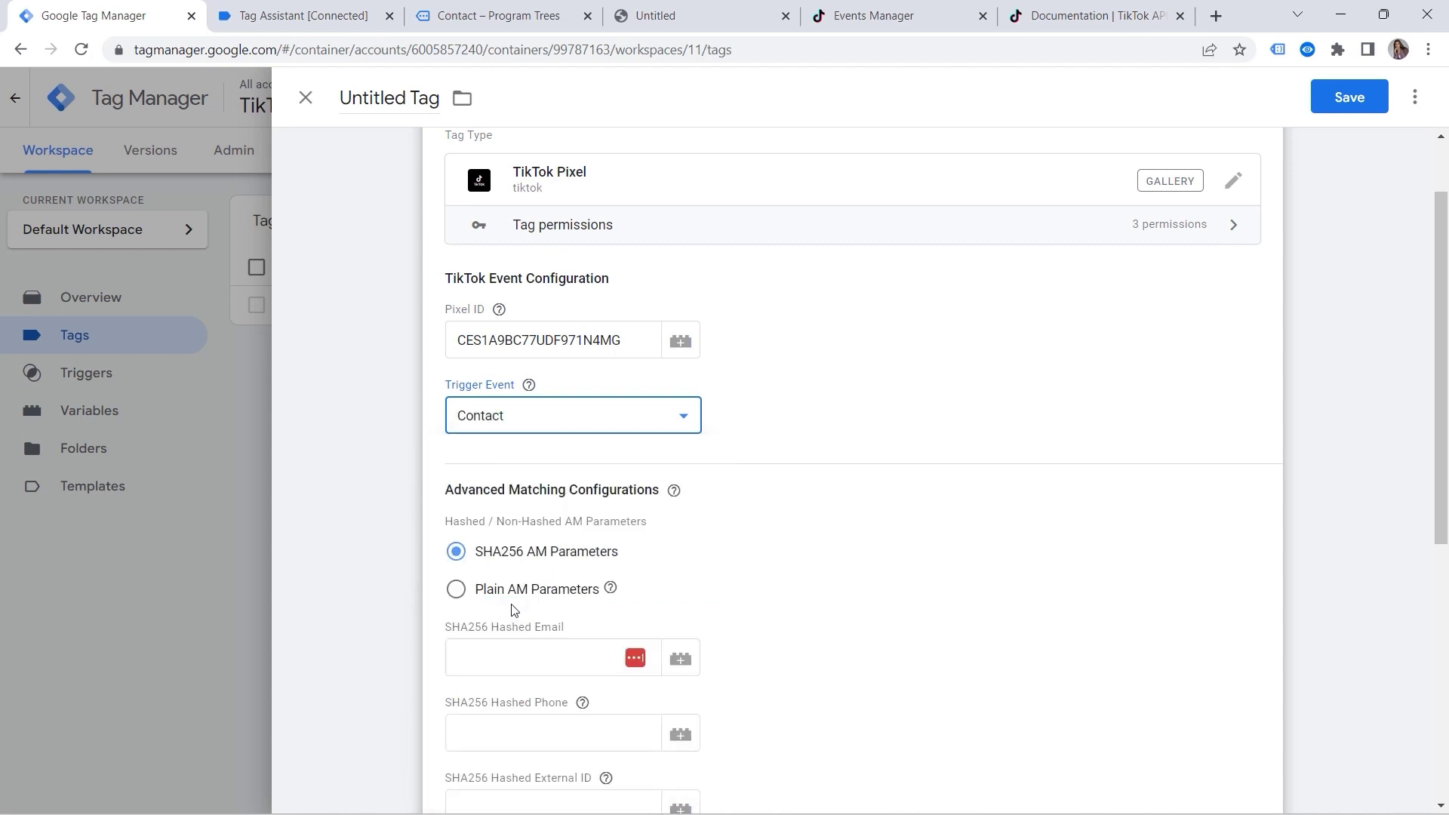
# Step: Expand the tag's Object Properties and set the manual product input from the data layer to No Contents
pyautogui.scroll(-1, 588, 410)
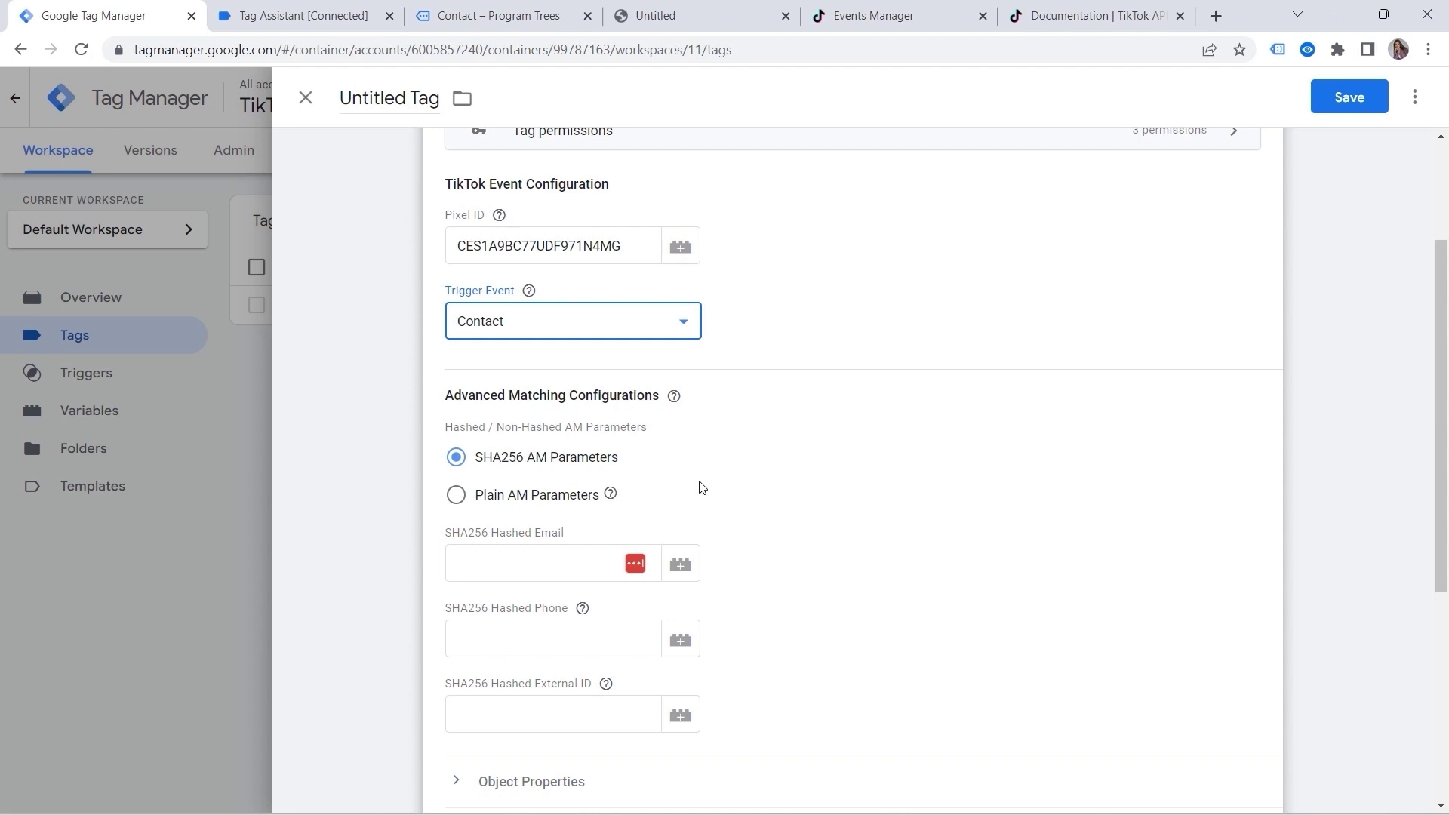
pyautogui.scroll(-2, 701, 475)
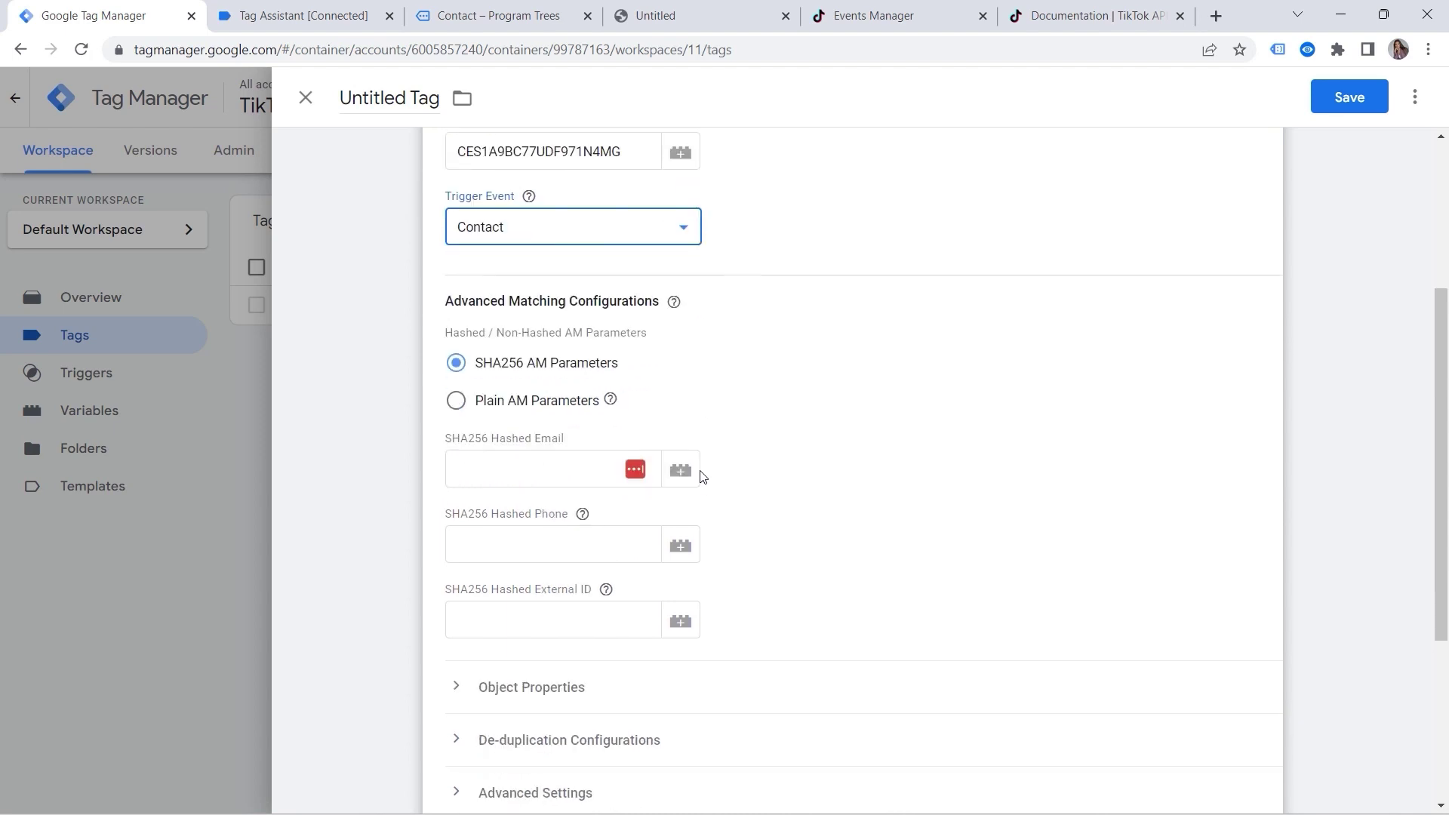
pyautogui.click(487, 596)
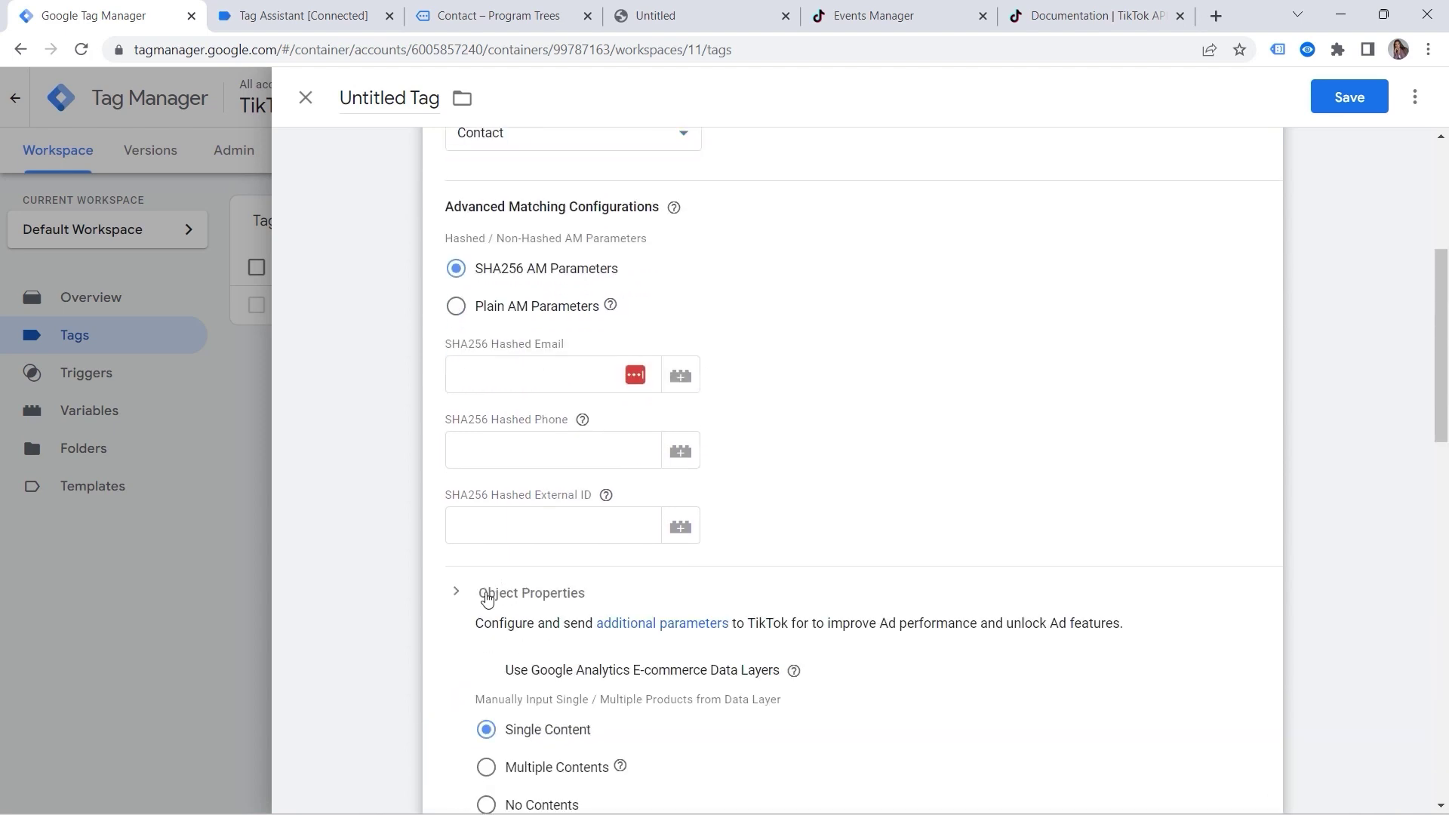
pyautogui.scroll(-1, 486, 592)
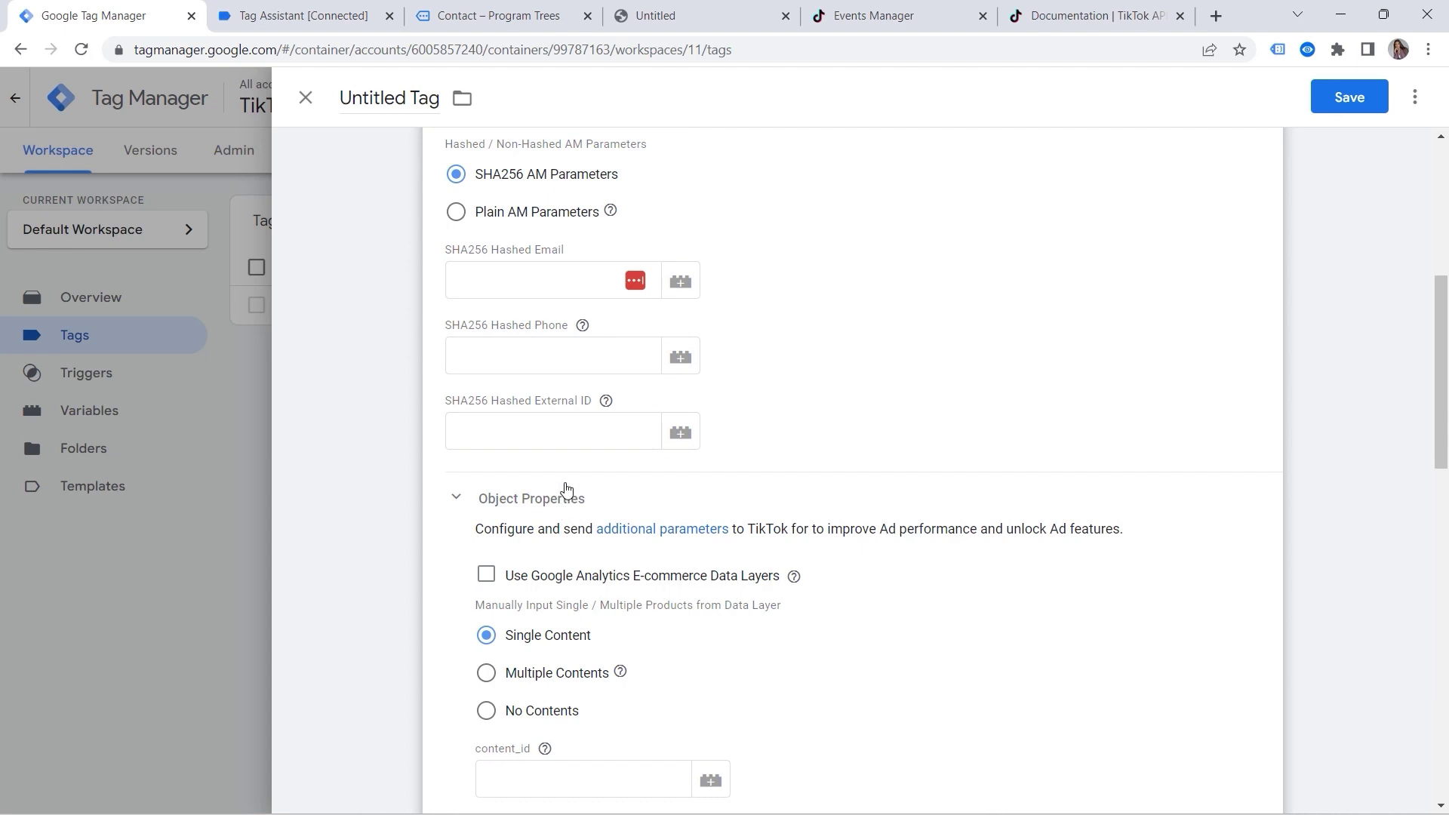
pyautogui.scroll(-1, 566, 512)
pyautogui.click(526, 622)
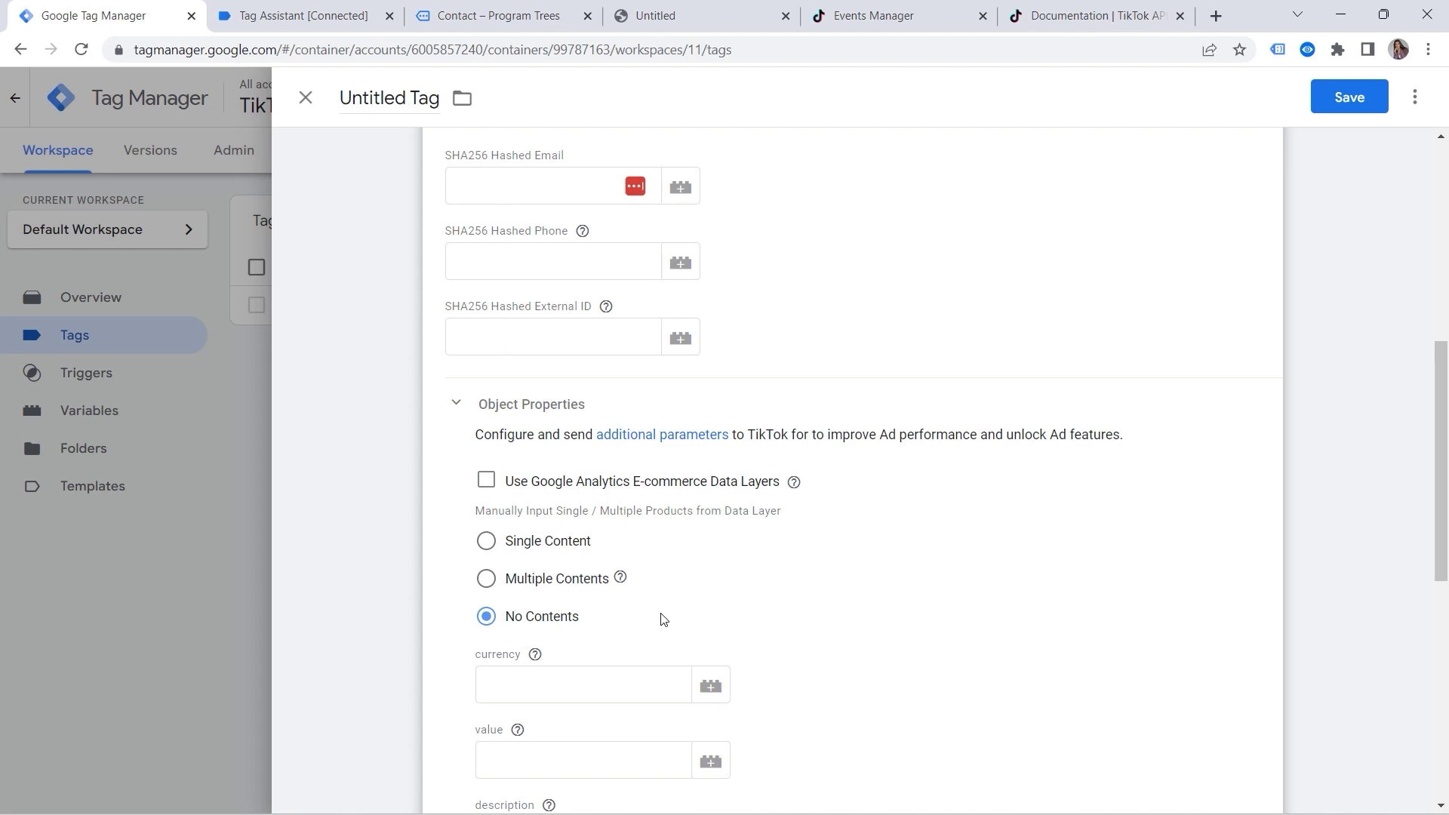
# Step: Add the Link click - Tel and Link click - Mail triggers as the tag's firing triggers
pyautogui.scroll(-8, 660, 619)
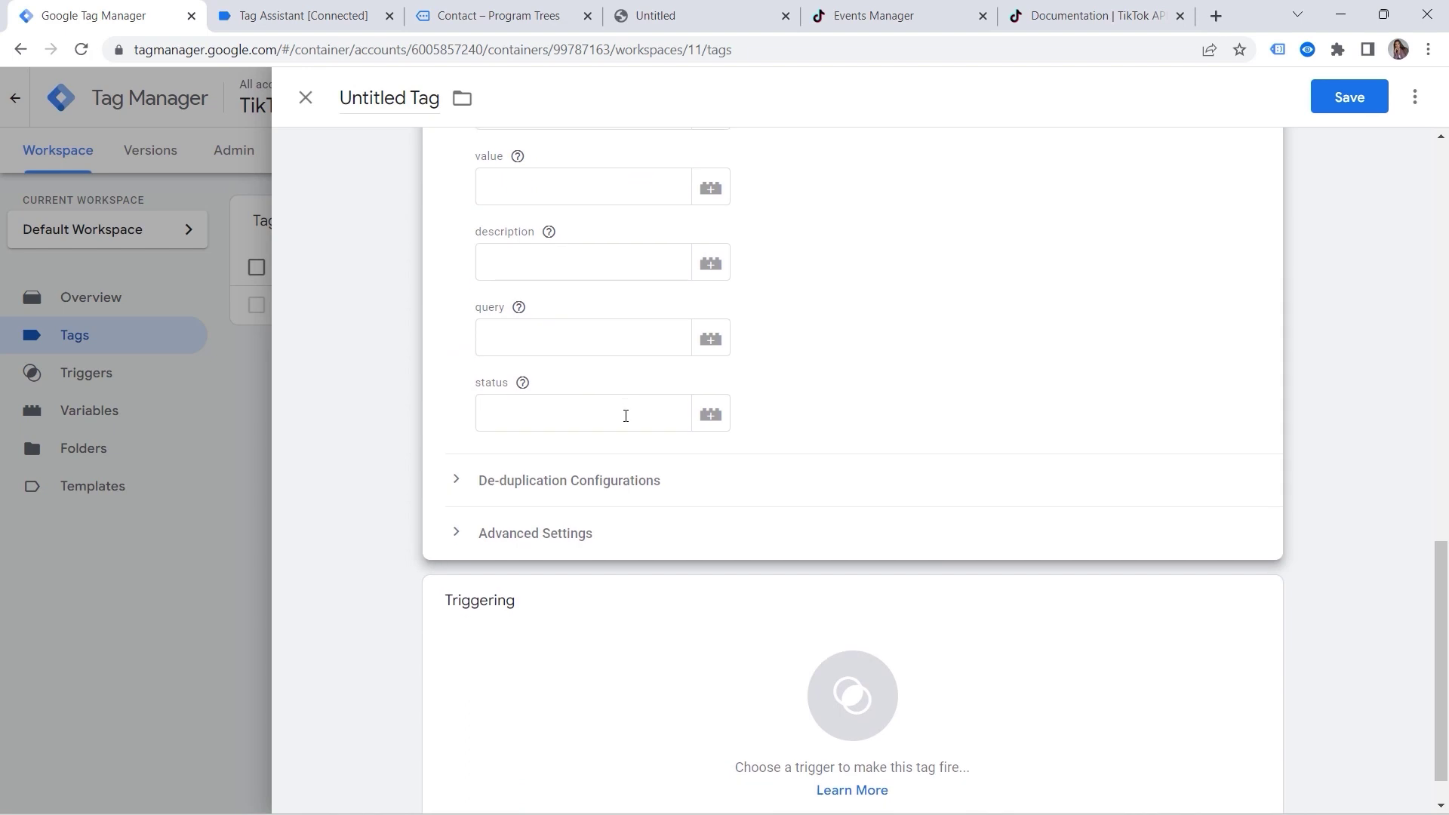
pyautogui.click(610, 625)
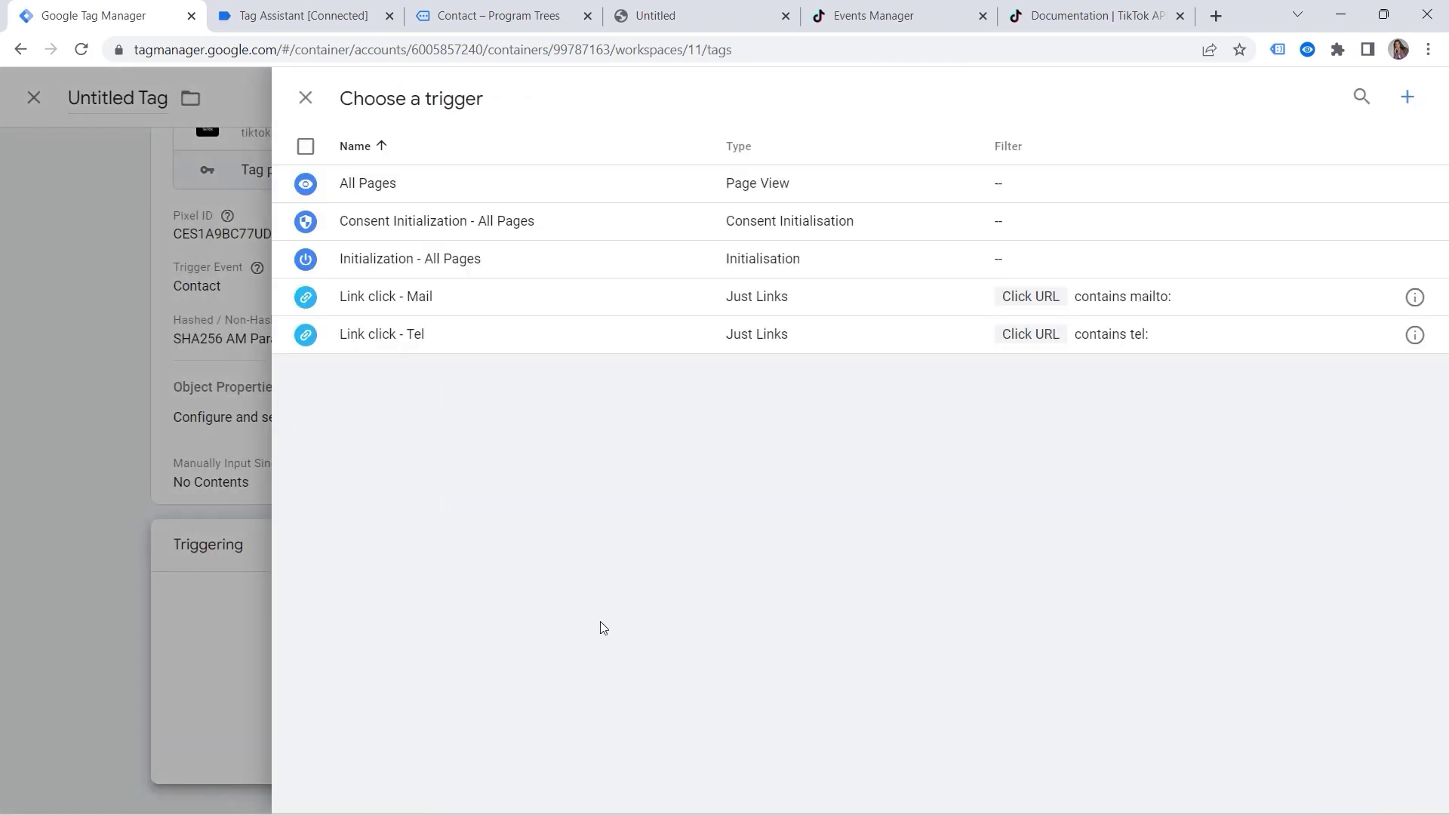
pyautogui.click(495, 329)
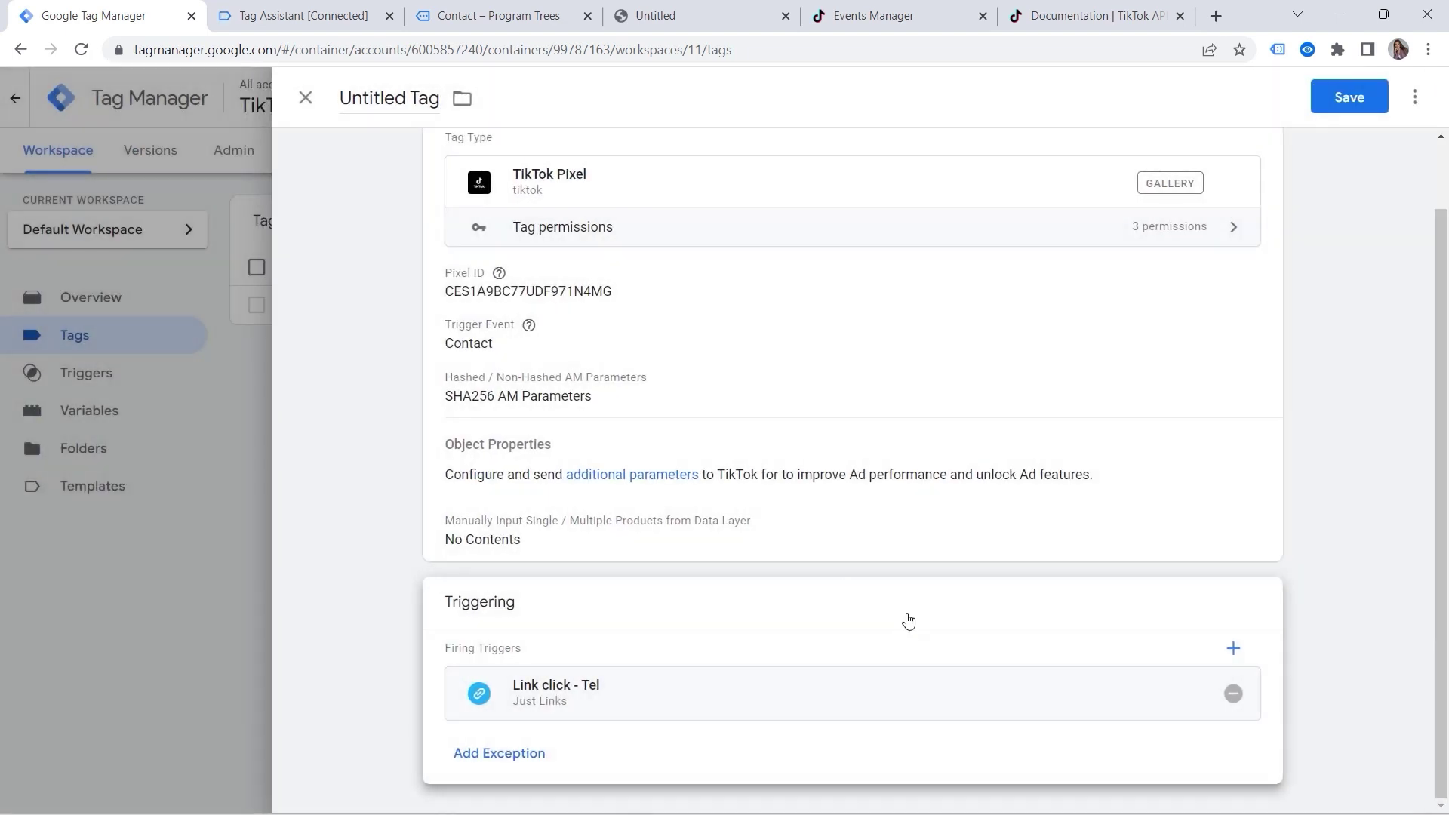
pyautogui.click(1234, 648)
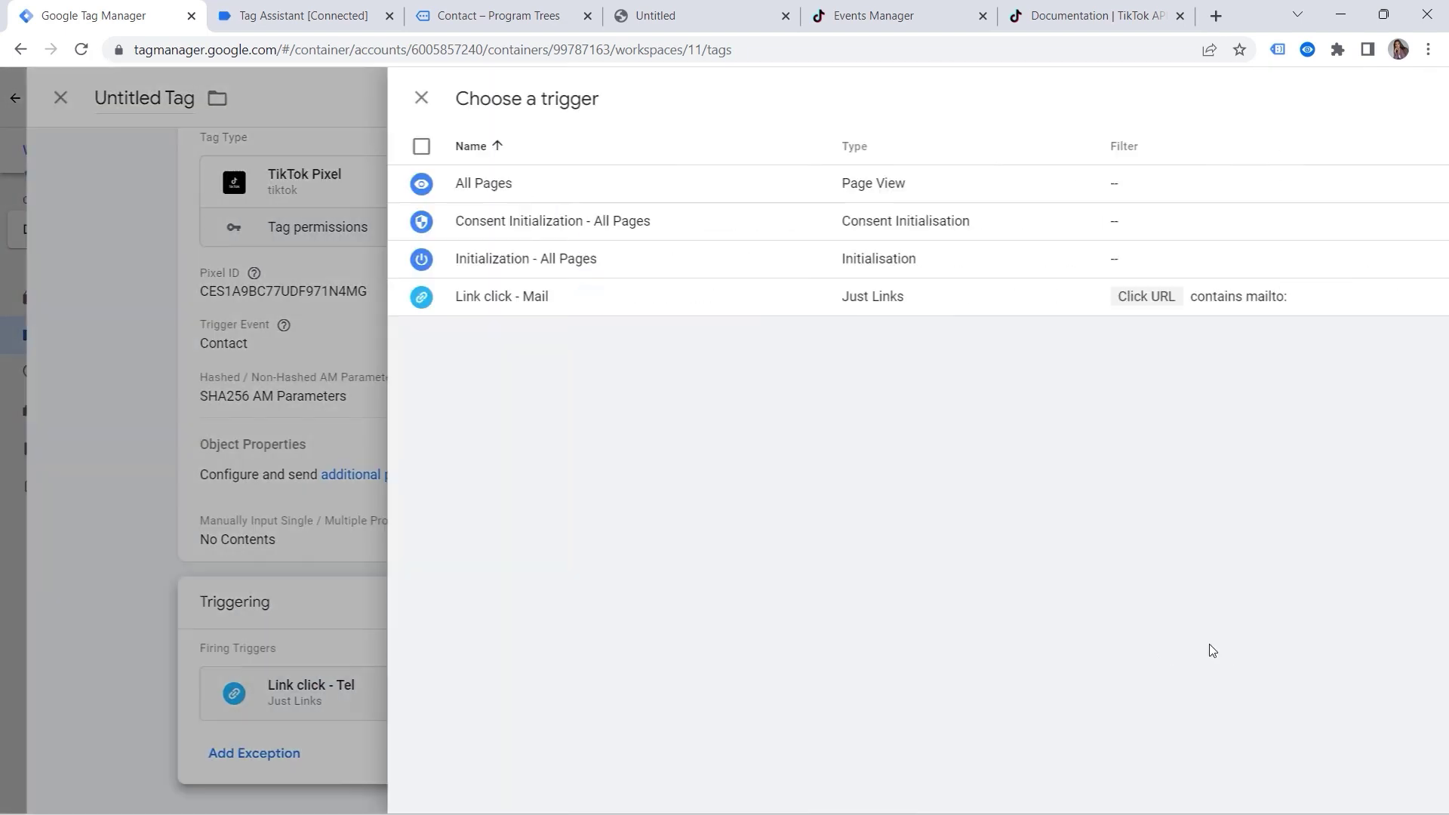
pyautogui.click(602, 305)
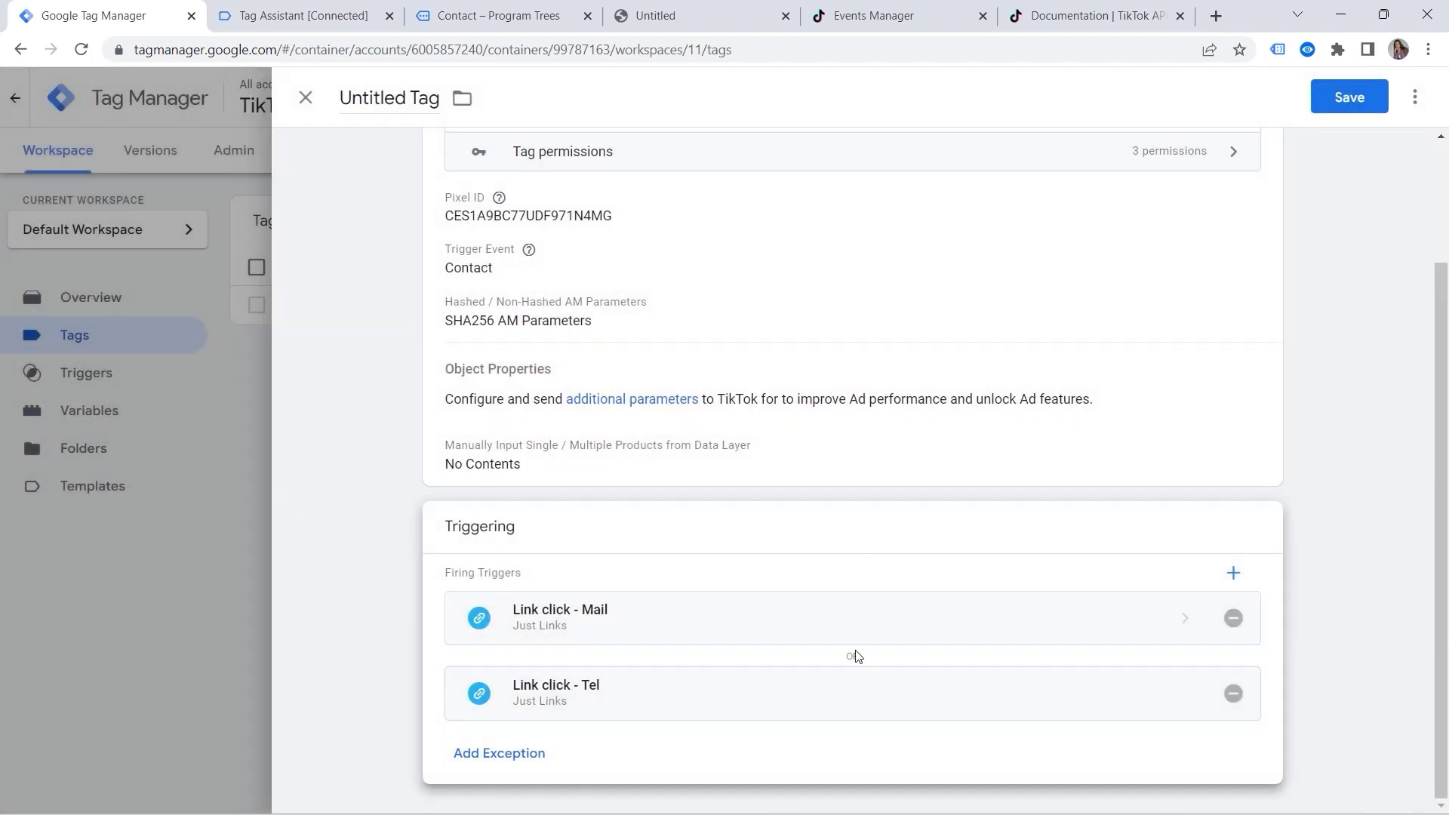
# Step: Rename the untitled tag as TikTok - Event - Contact
pyautogui.click(413, 90)
pyautogui.hotkey('ctrl', 'a')
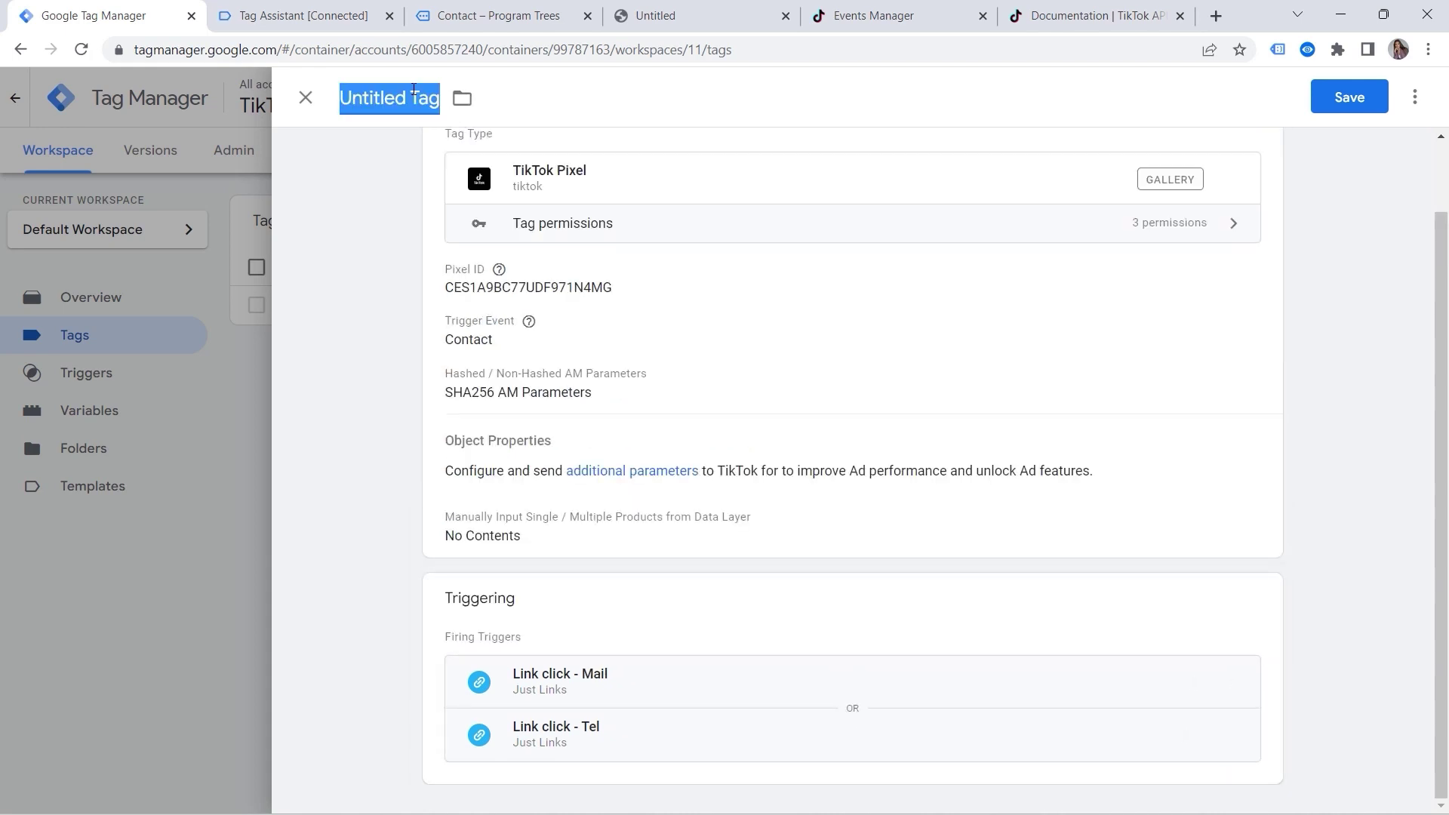
pyautogui.write('tikTok - Event - Contact')
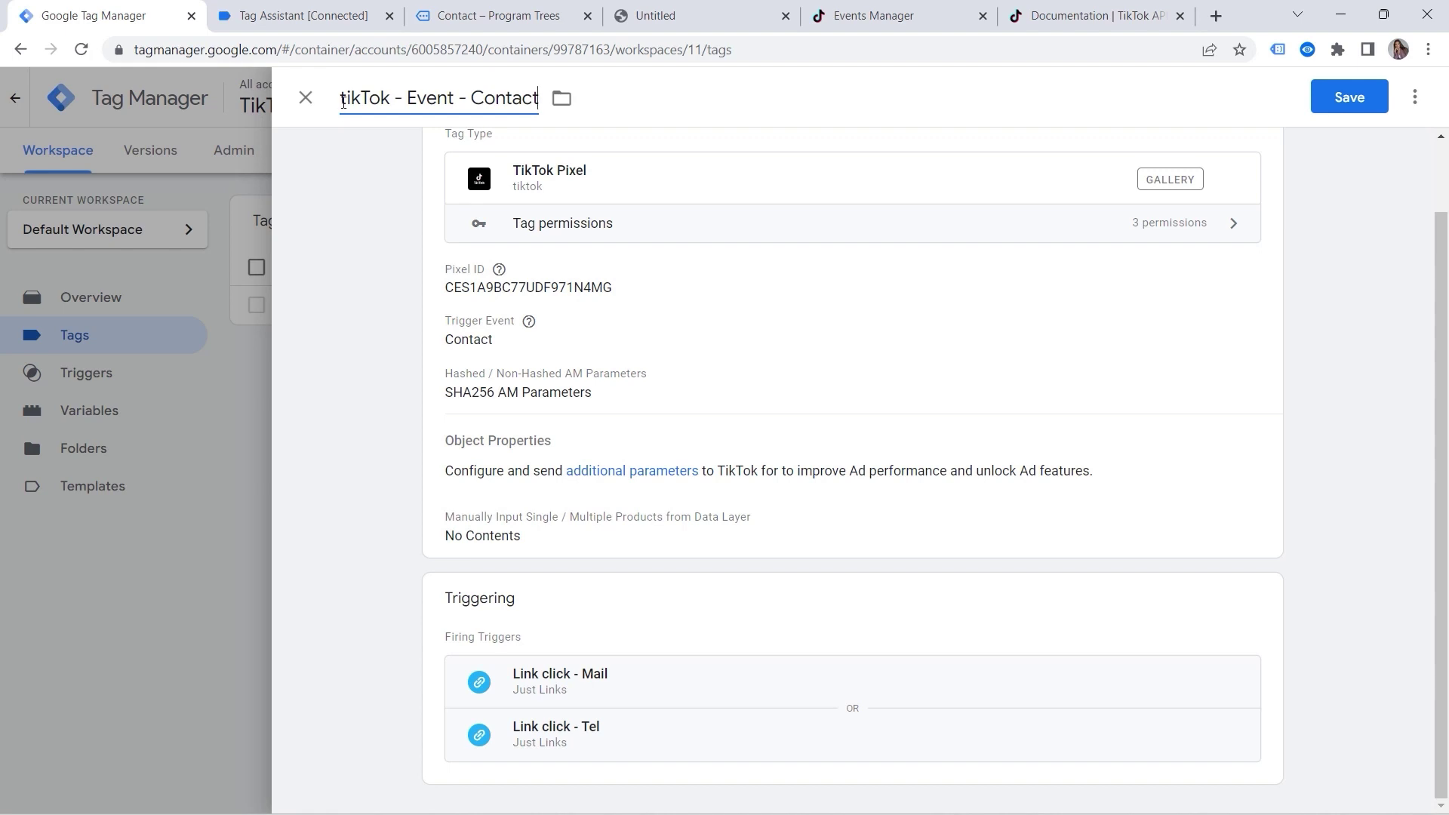
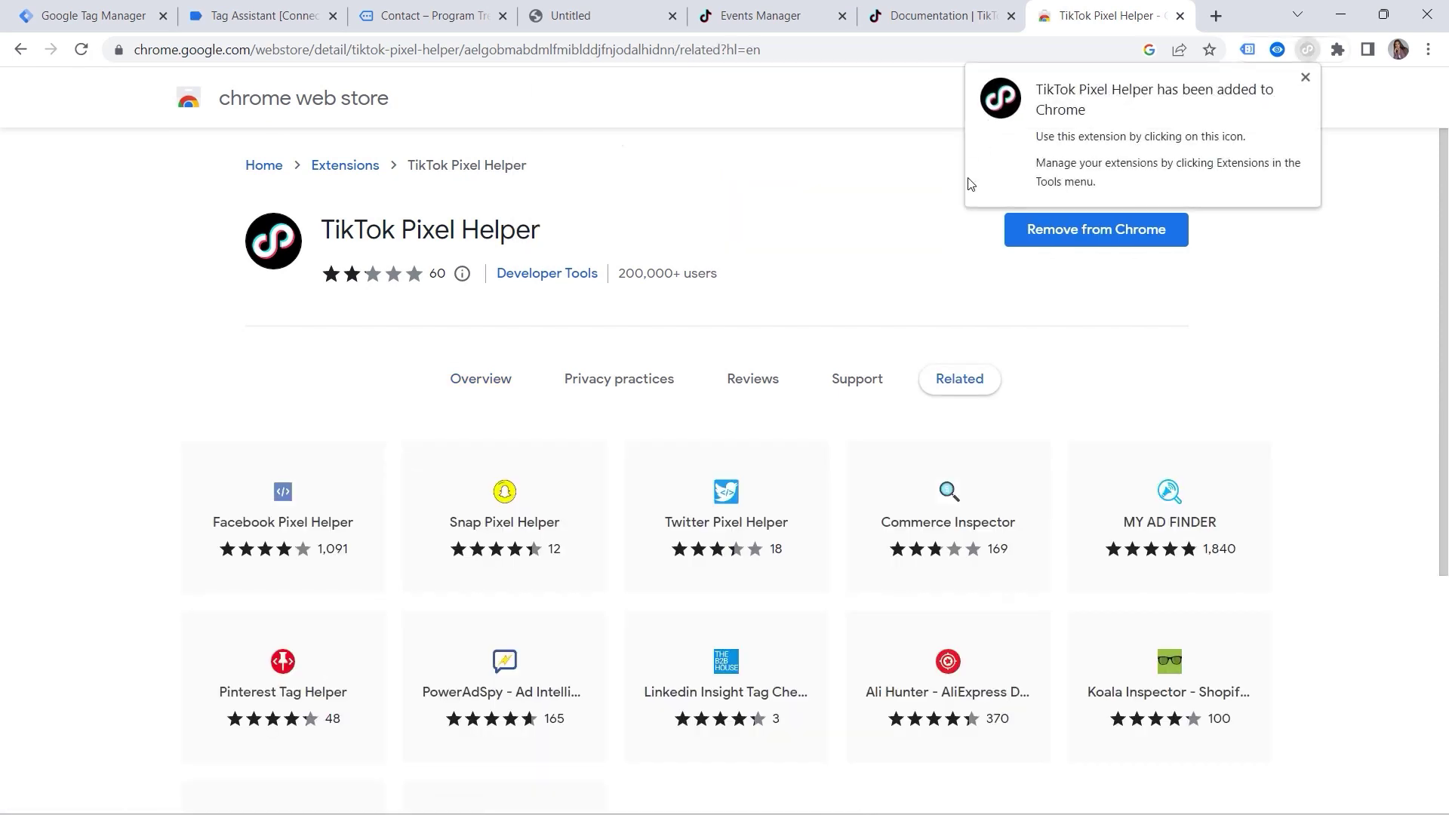
# Step: Pin the TikTok Pixel Helper extension in Chrome and close its web store page
pyautogui.click(1337, 49)
pyautogui.scroll(-5, 1255, 312)
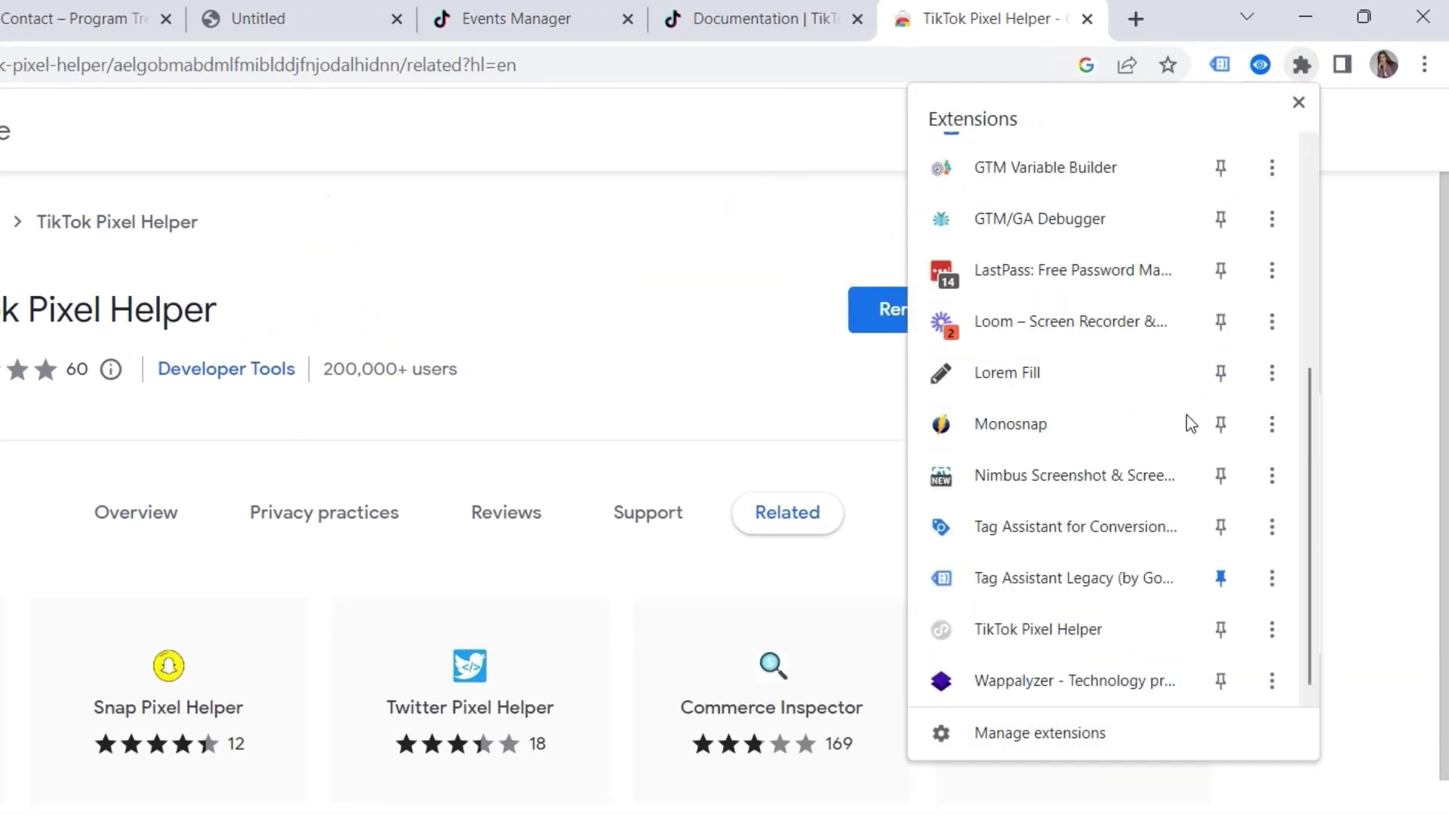
pyautogui.click(1221, 629)
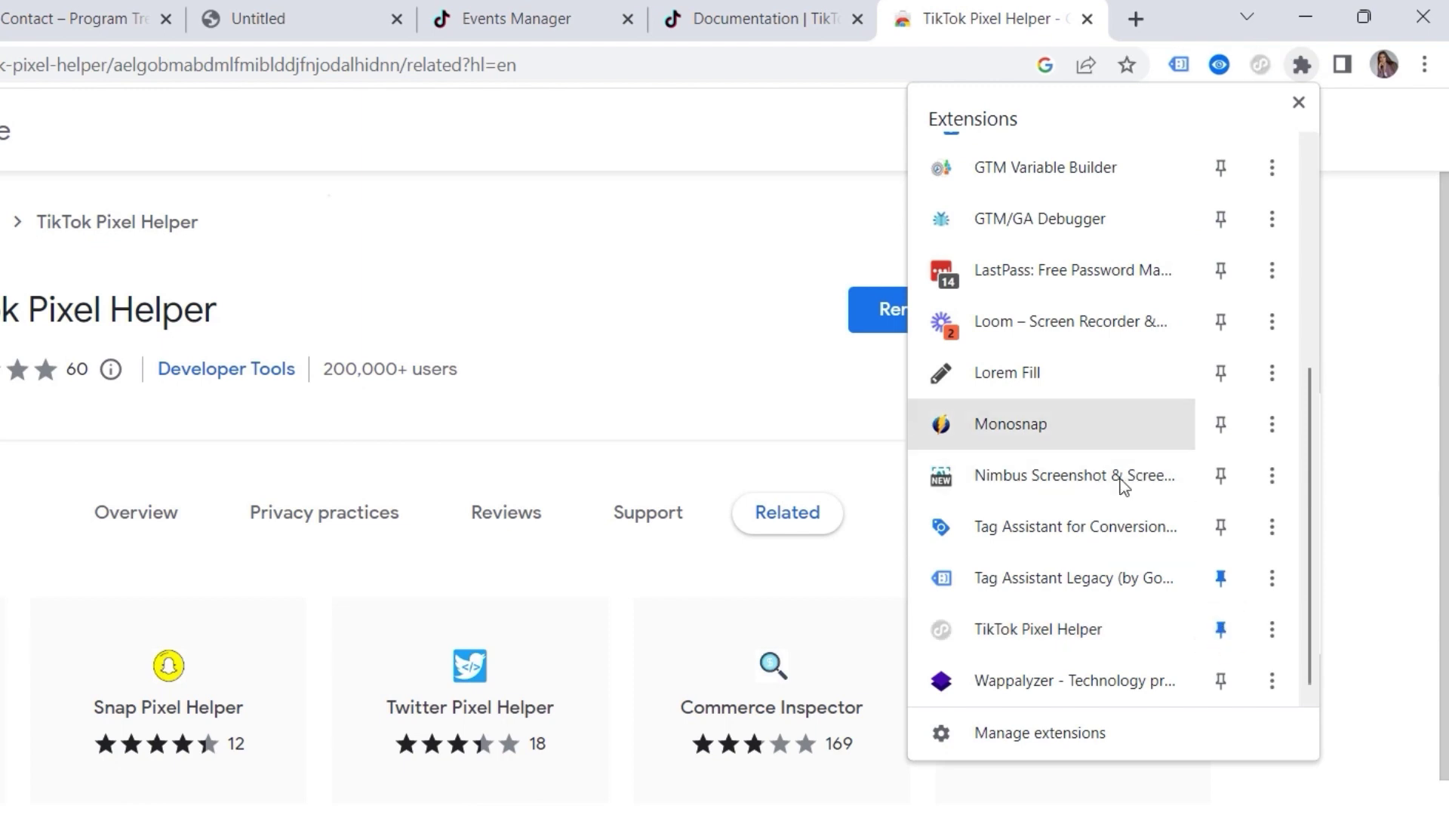
pyautogui.middleClick(1134, 7)
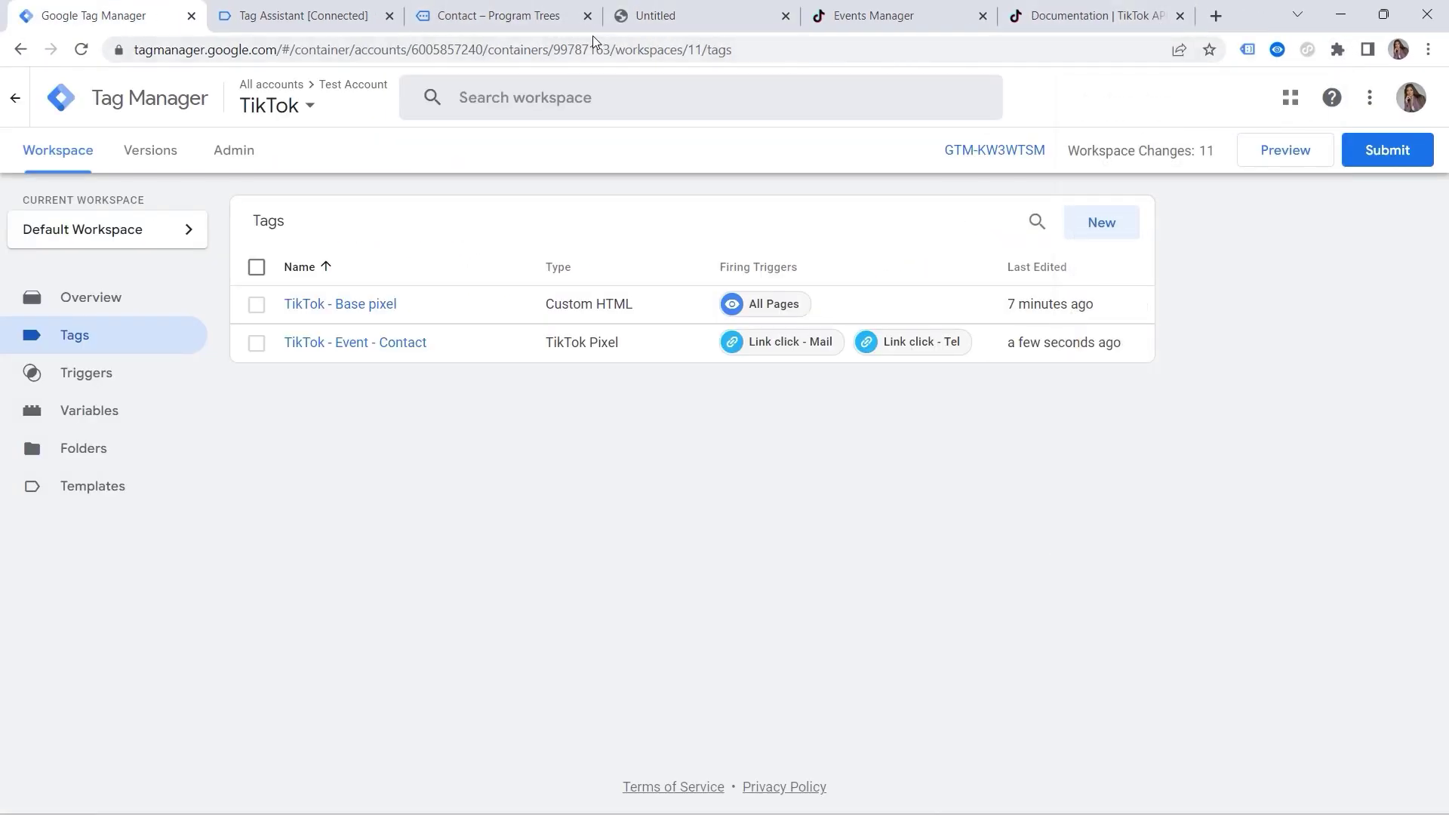
# Step: Preview the container and test the phone and email links on the website's Contact page
pyautogui.click(1297, 154)
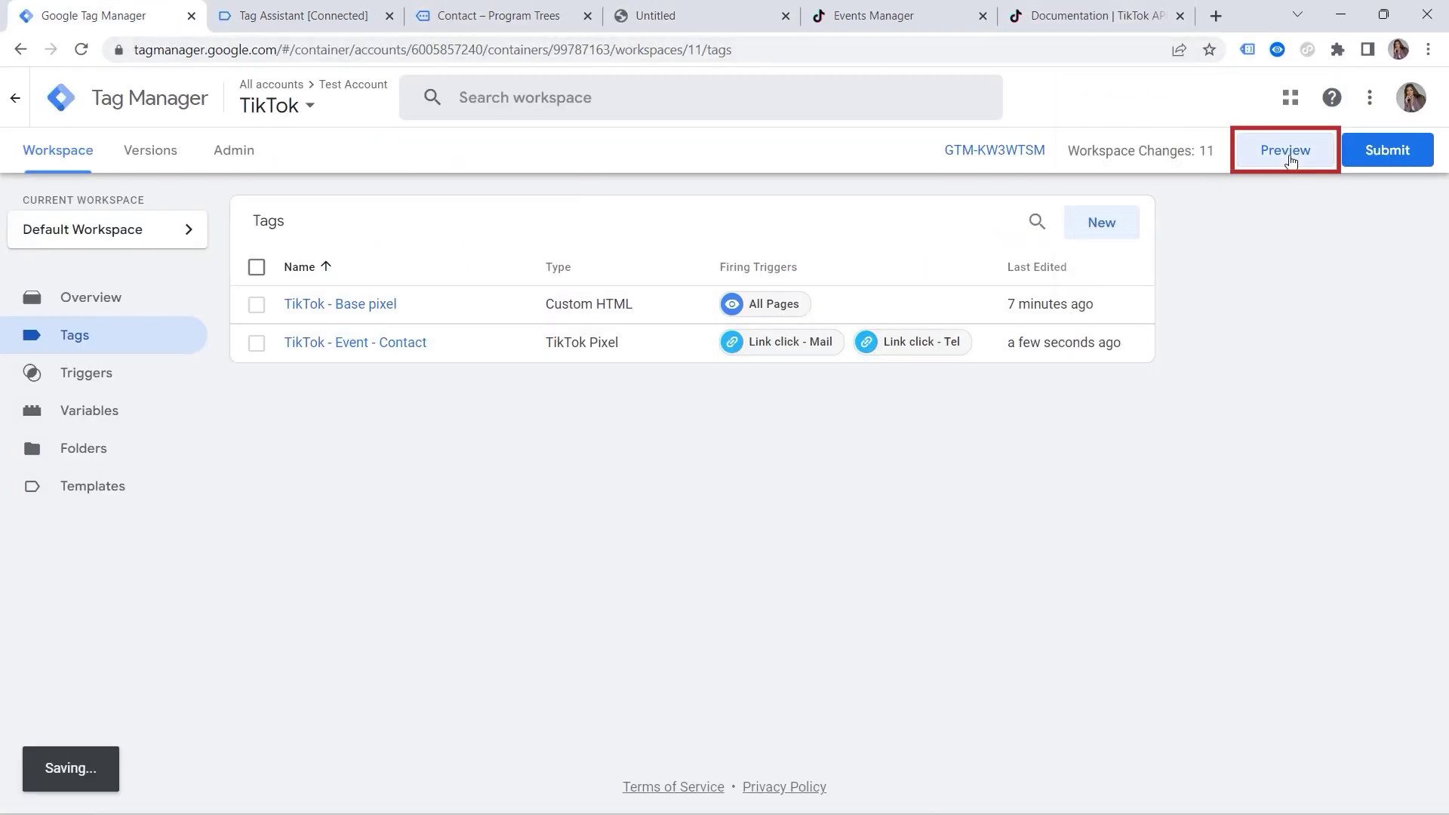
pyautogui.click(721, 429)
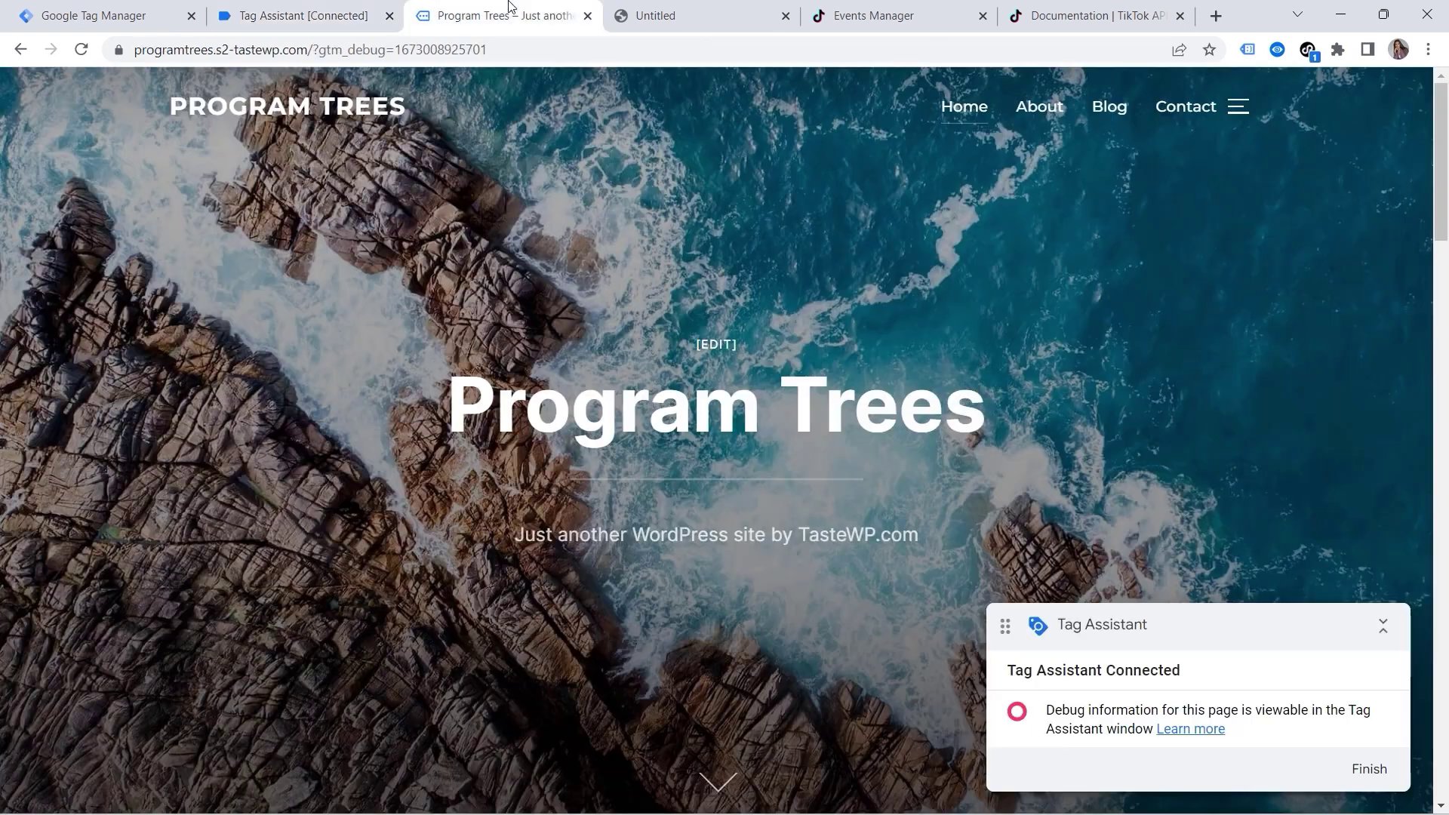
pyautogui.click(1203, 108)
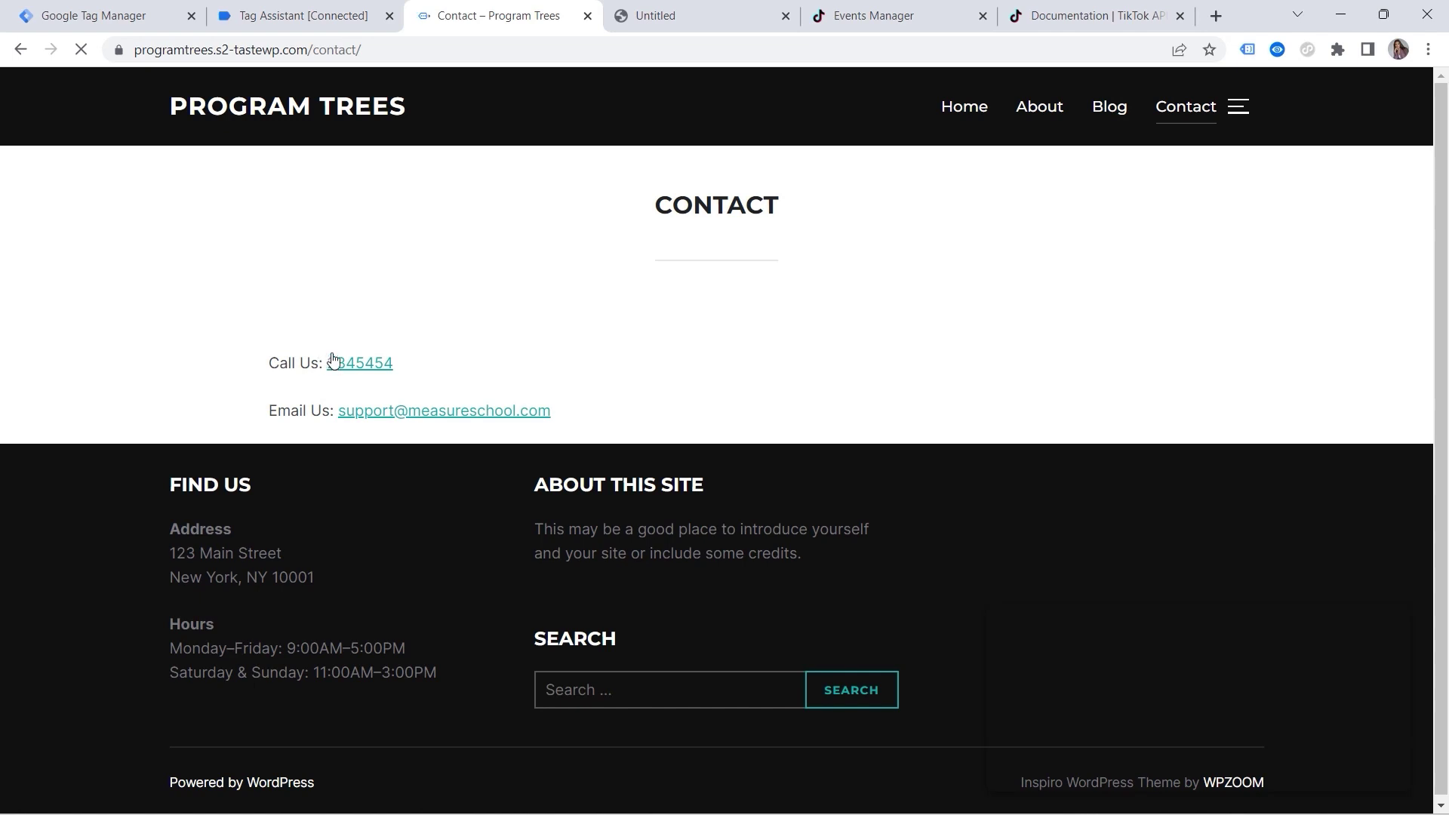
pyautogui.click(338, 366)
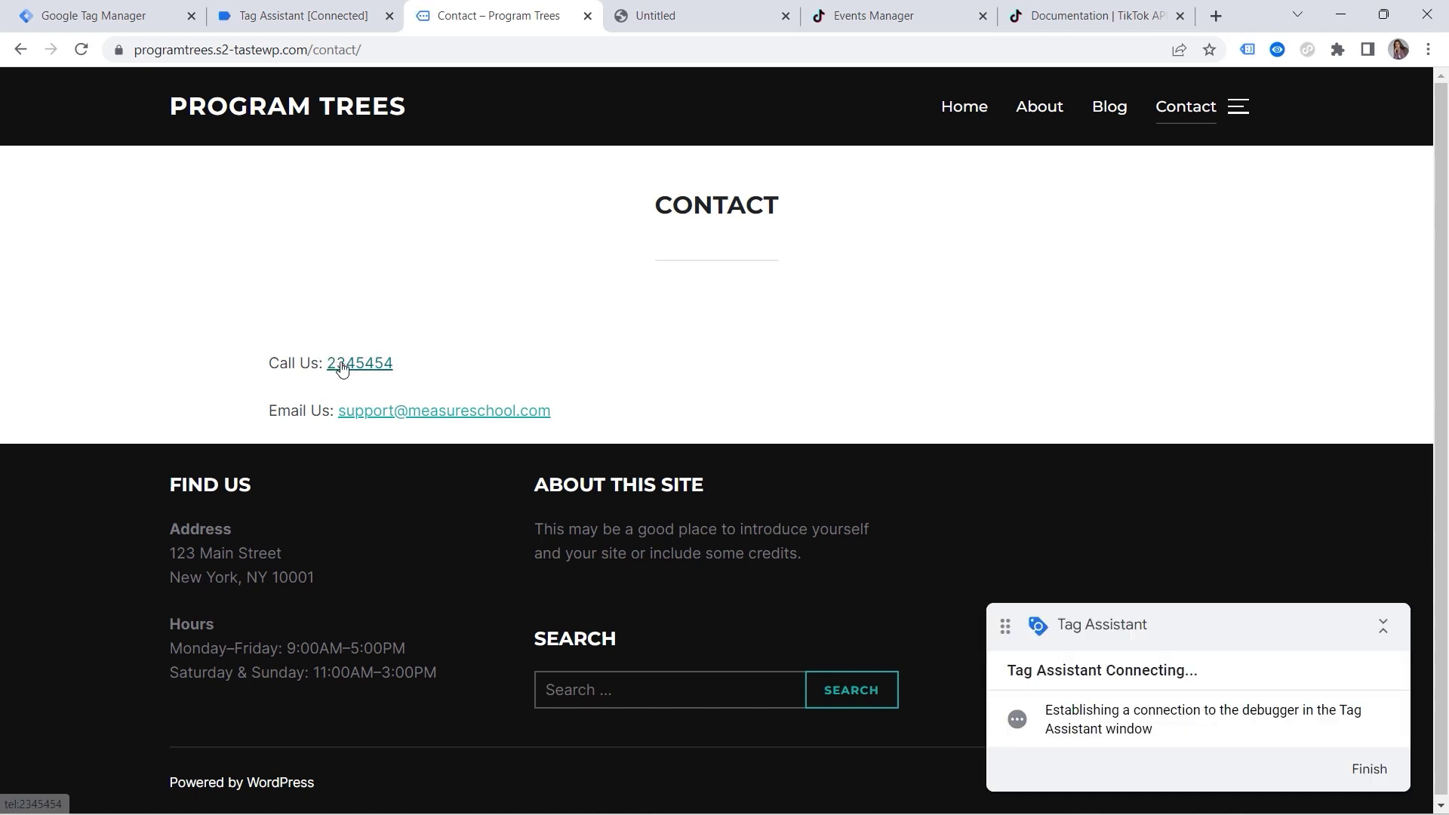
pyautogui.click(408, 414)
# Step: In Tag Assistant, check which tags fired on the Contact page's two Link Click events
pyautogui.click(96, 18)
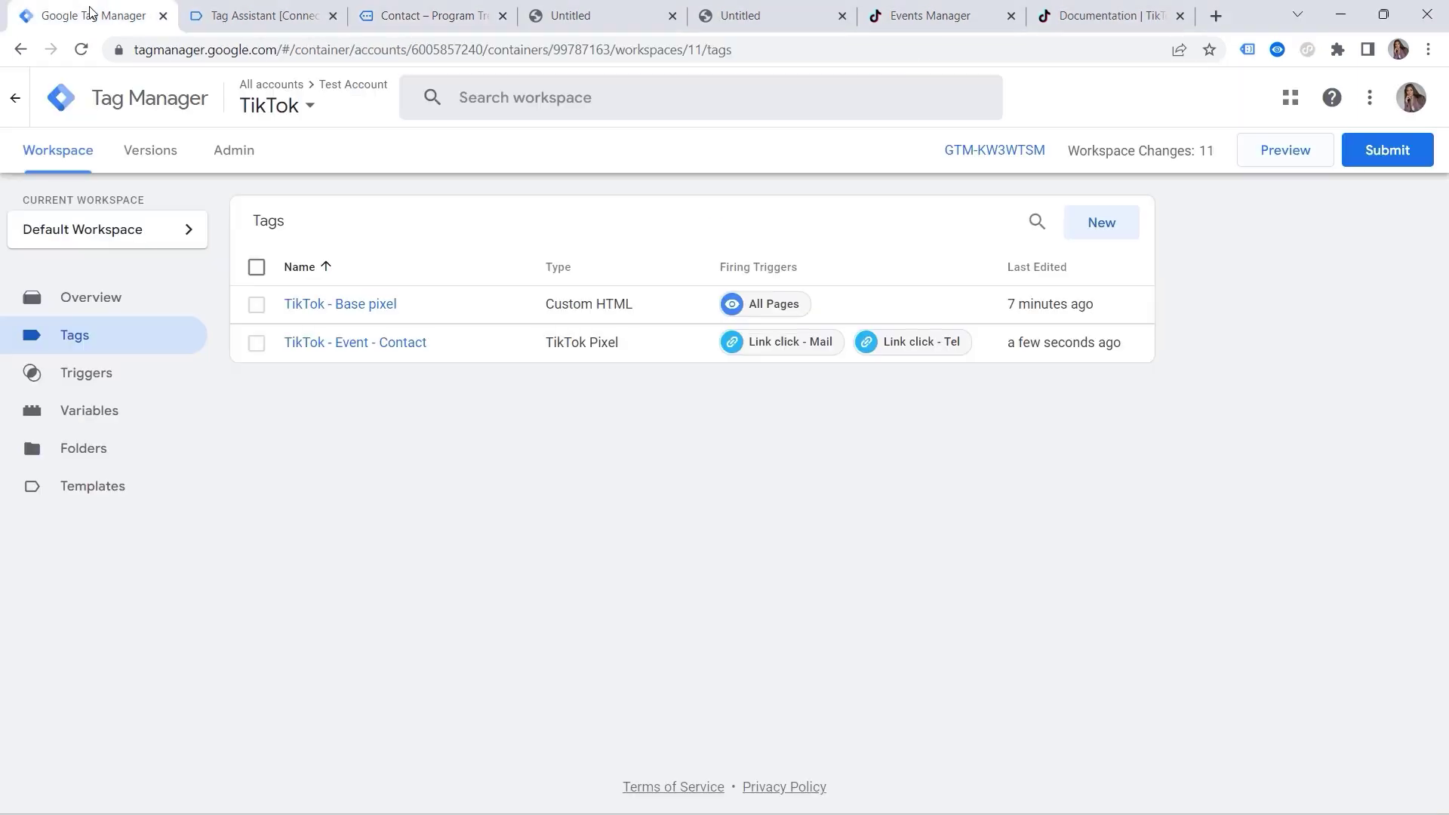
pyautogui.click(236, 16)
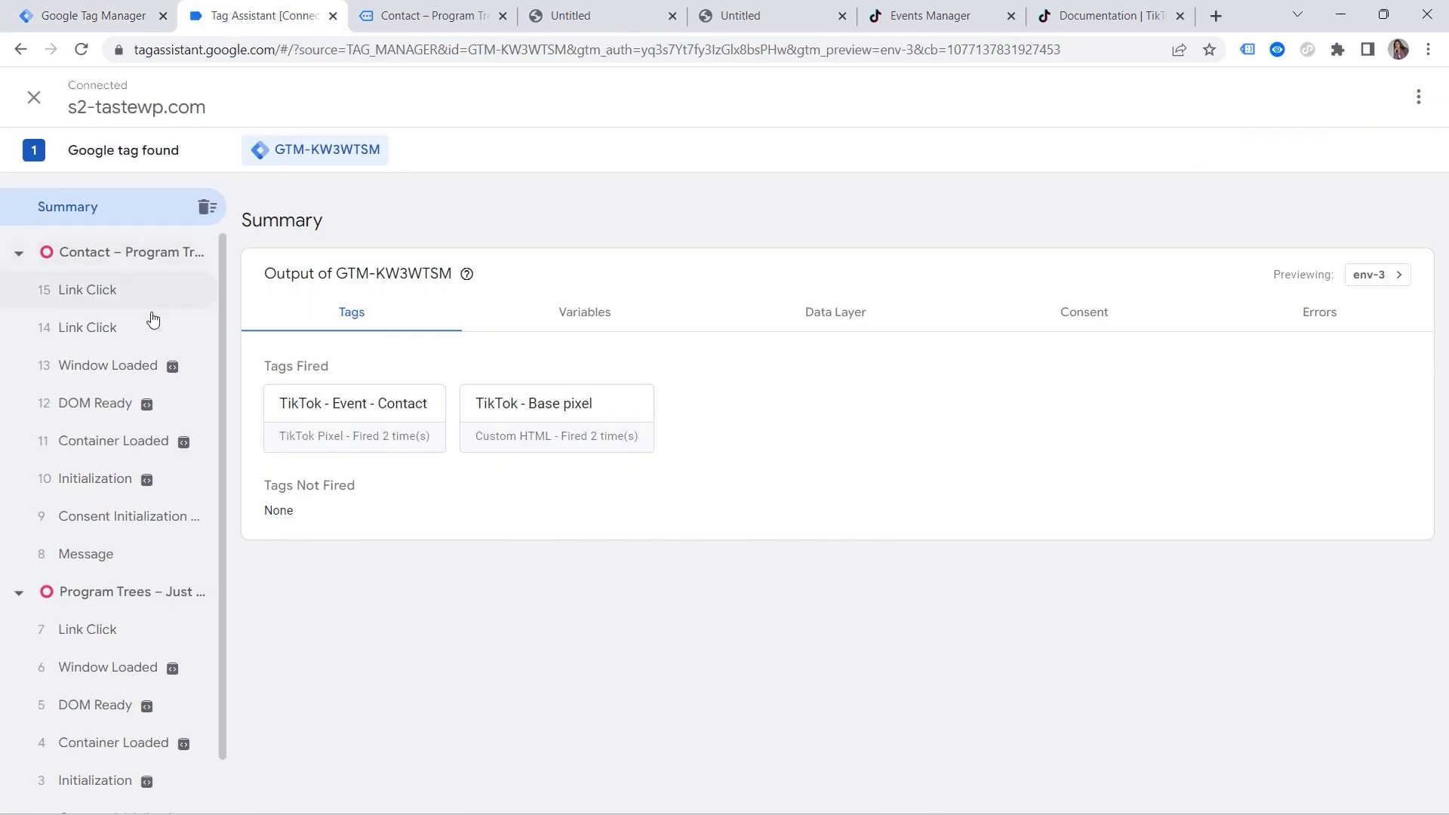
pyautogui.click(139, 331)
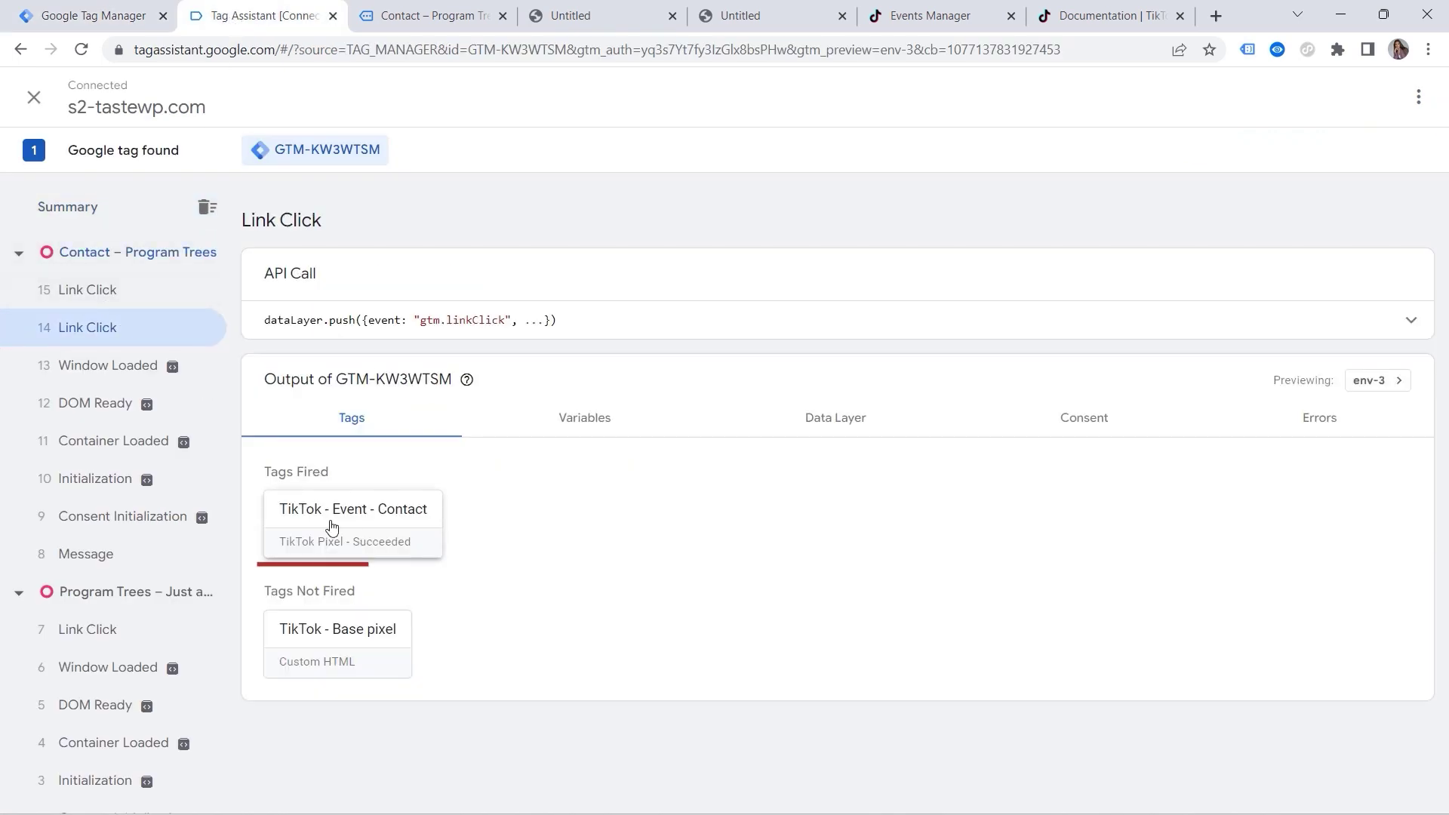
pyautogui.click(96, 291)
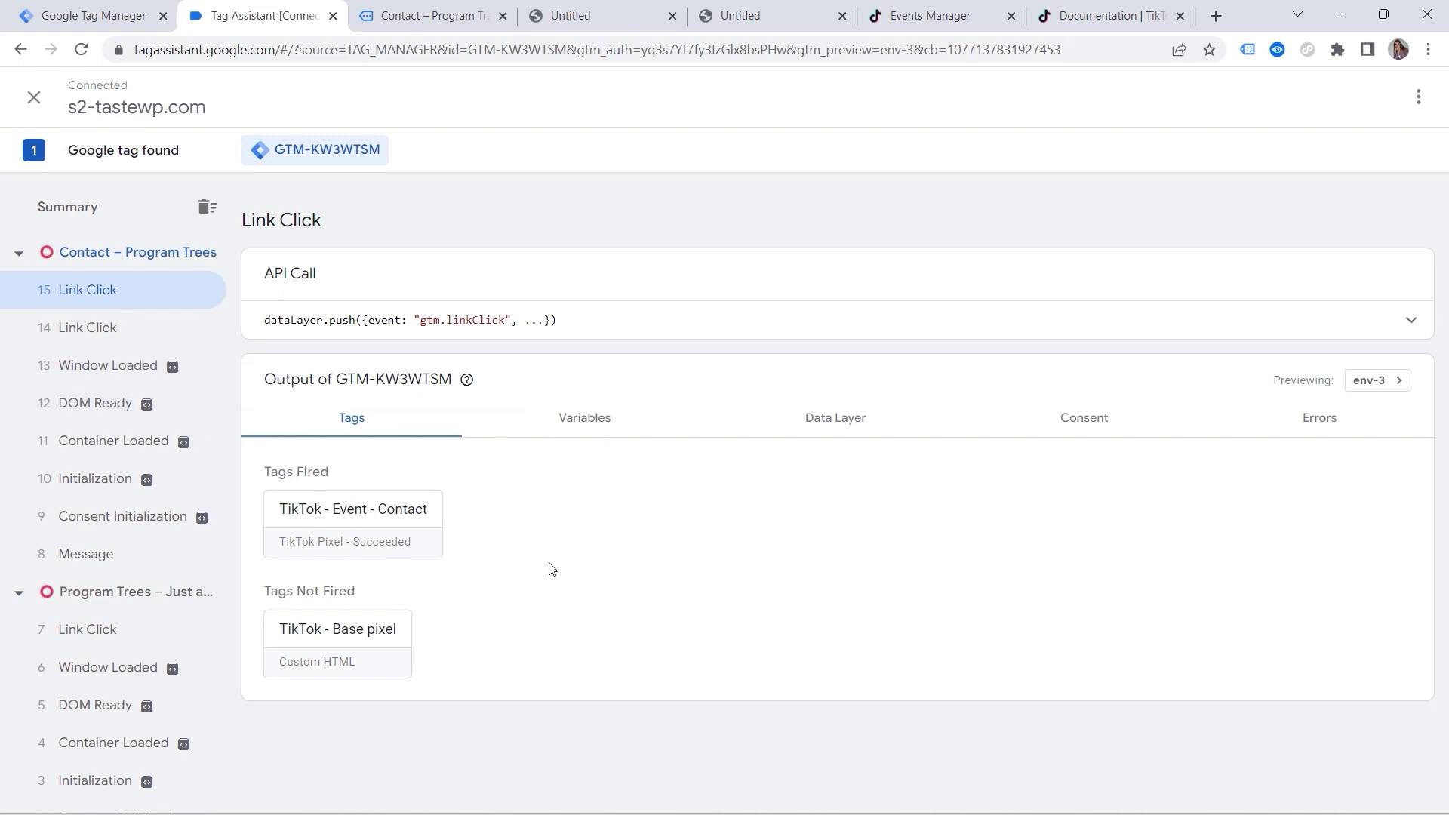
# Step: On the website's Contact page, examine the details of both Contact events in TikTok Pixel Helper
pyautogui.click(439, 23)
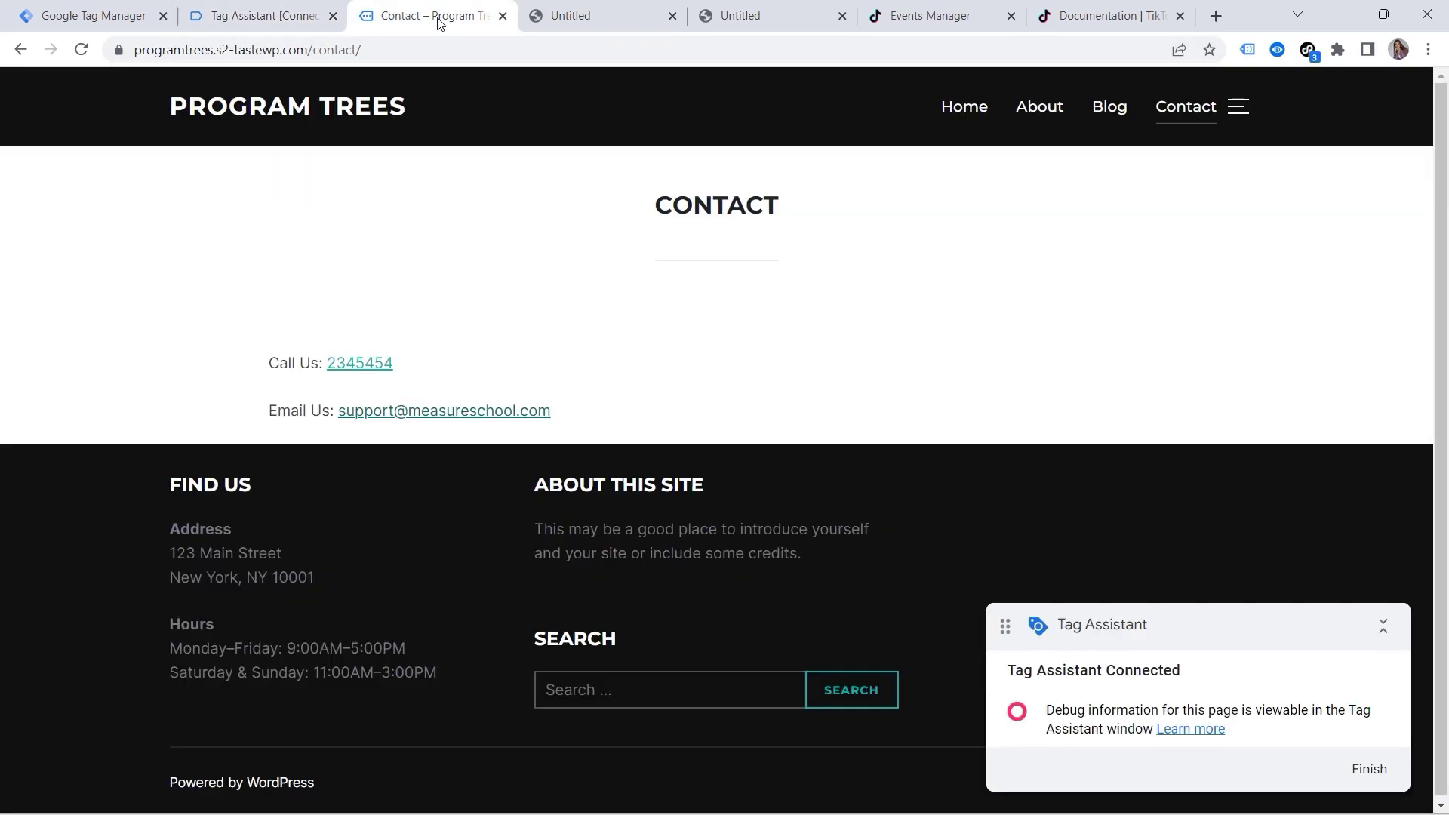
pyautogui.click(1306, 52)
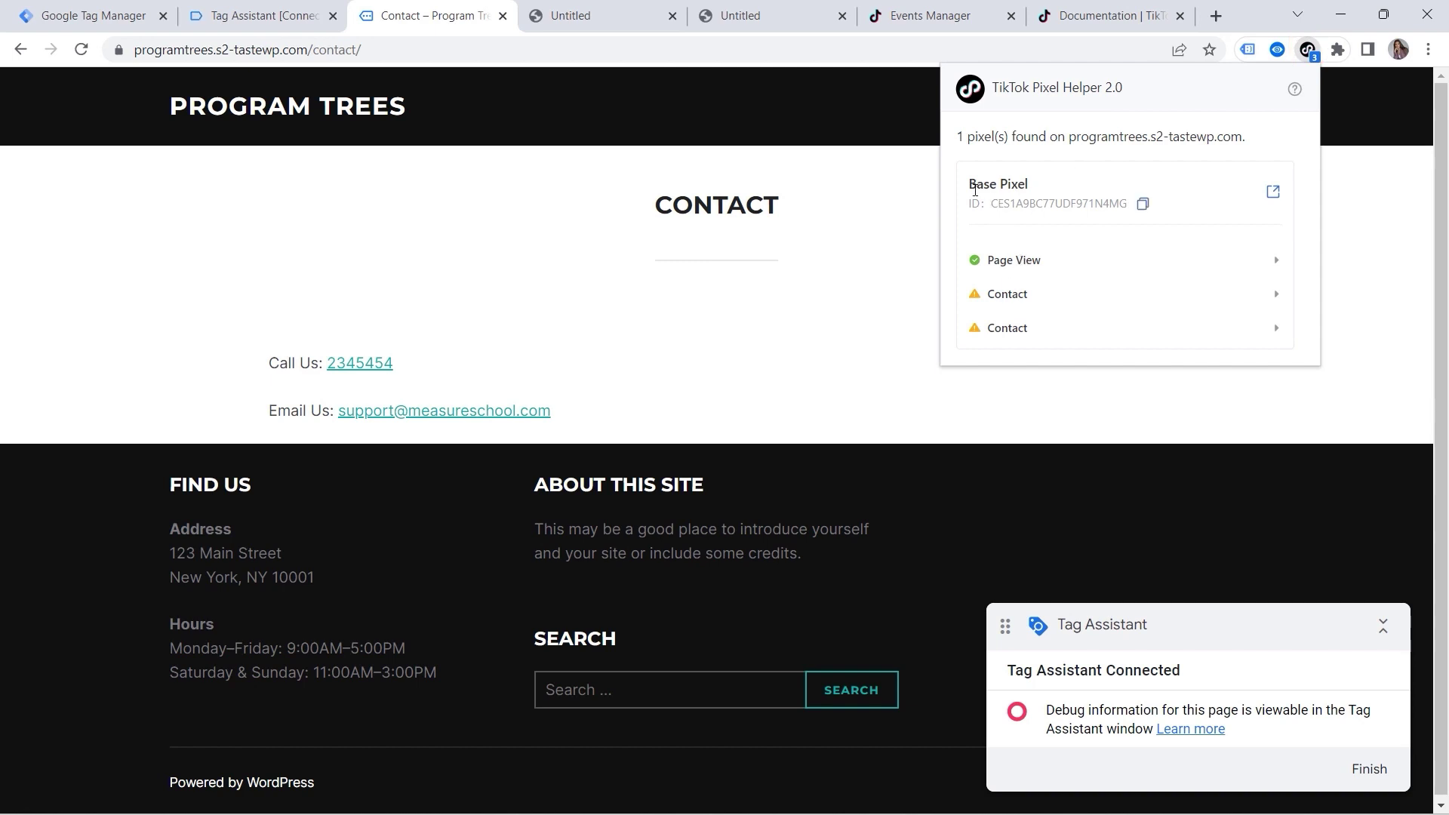
pyautogui.click(1024, 298)
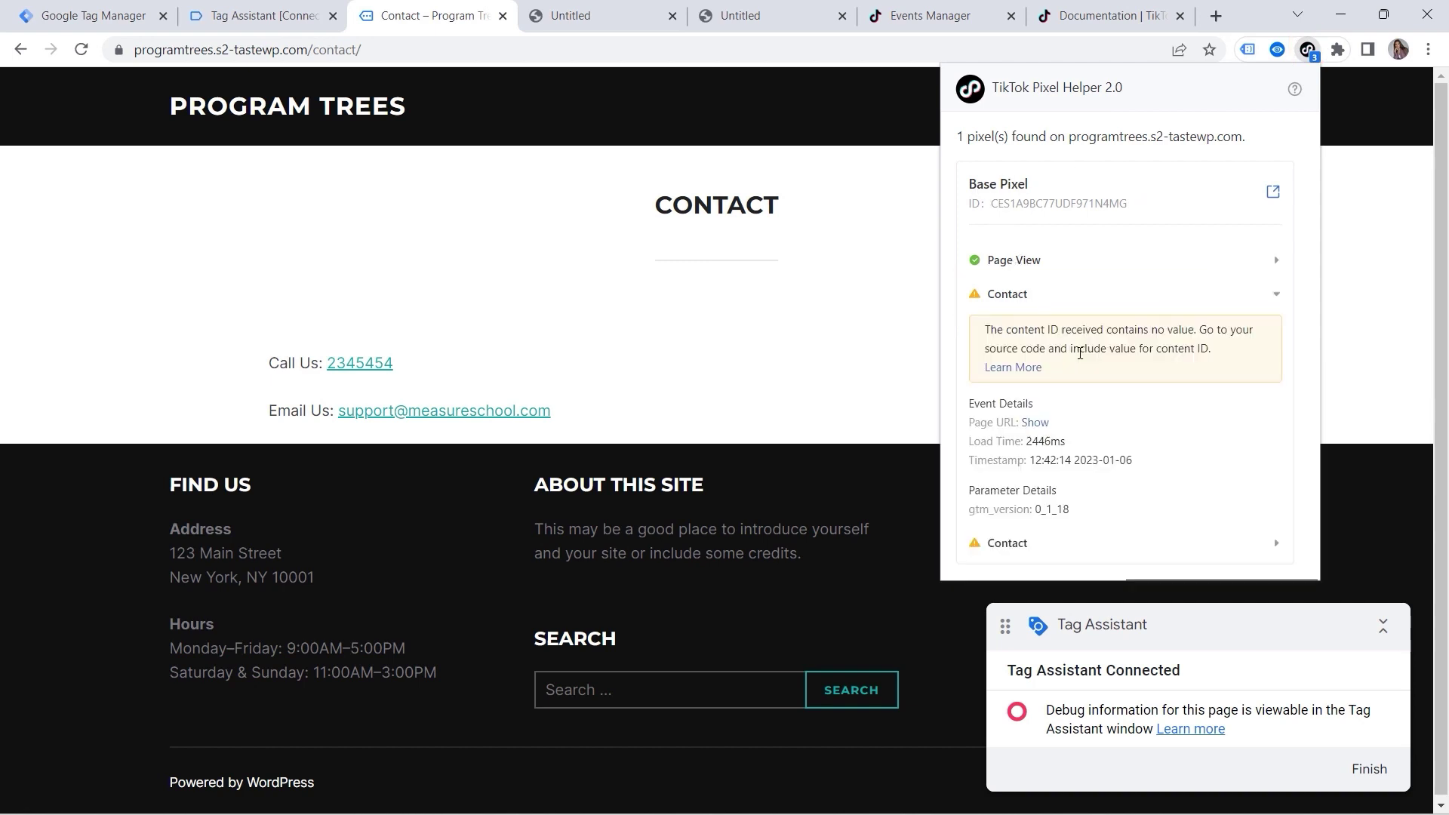
pyautogui.click(1122, 544)
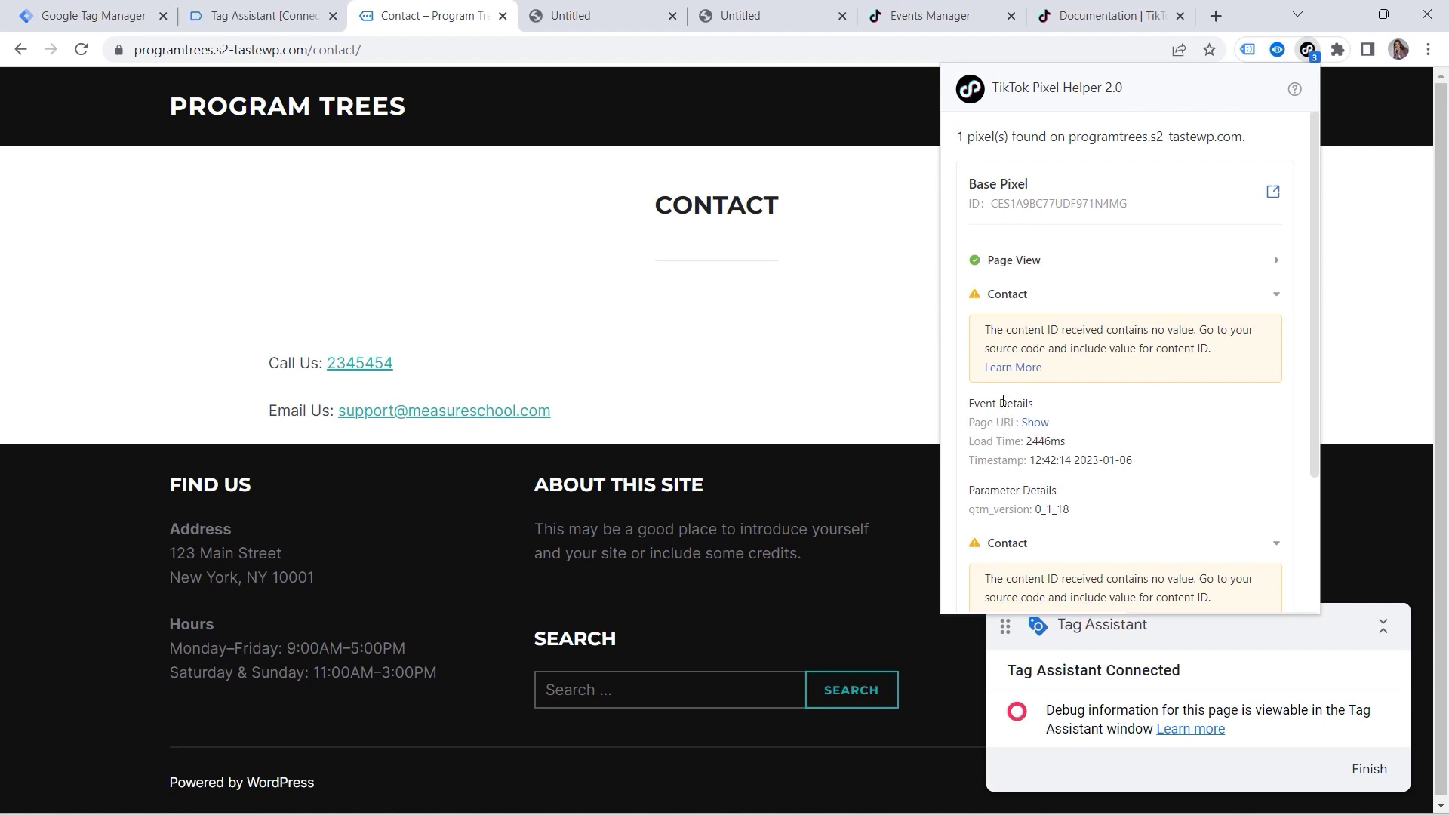
pyautogui.click(1280, 299)
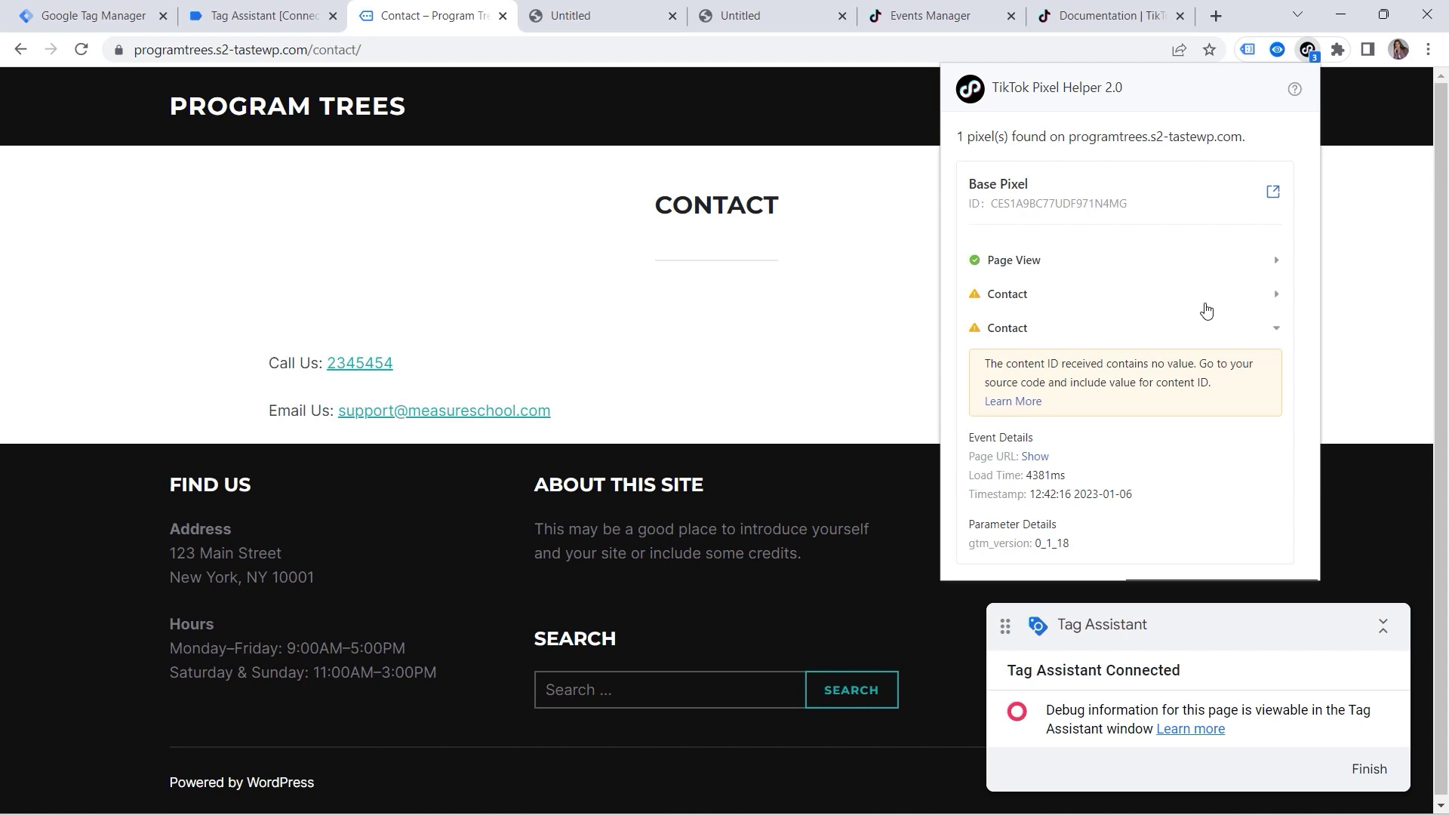
# Step: In Google Tag Manager, publish the workspace changes to Live as a version named tiktok event tracking
pyautogui.click(143, 17)
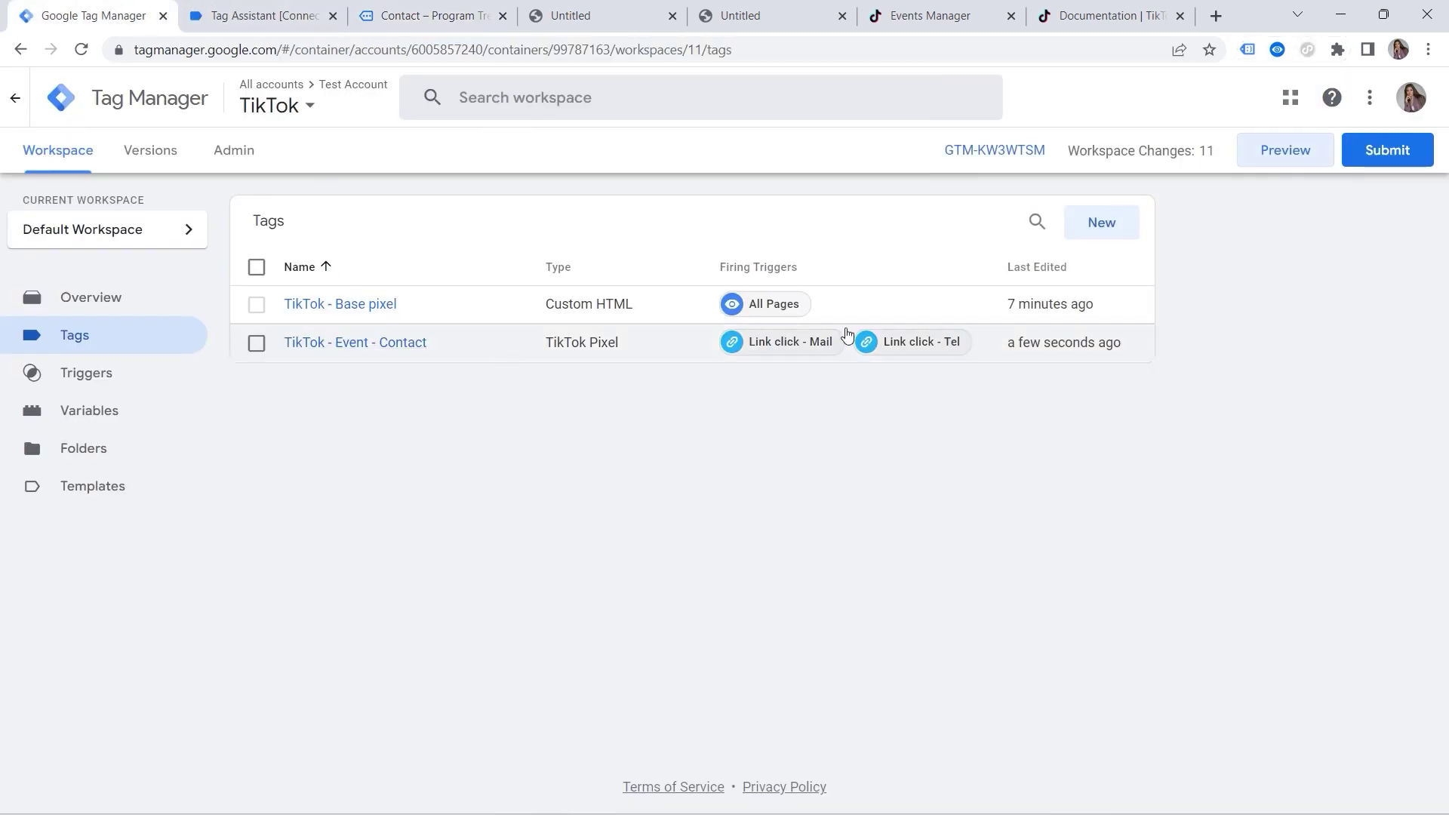
pyautogui.click(1385, 153)
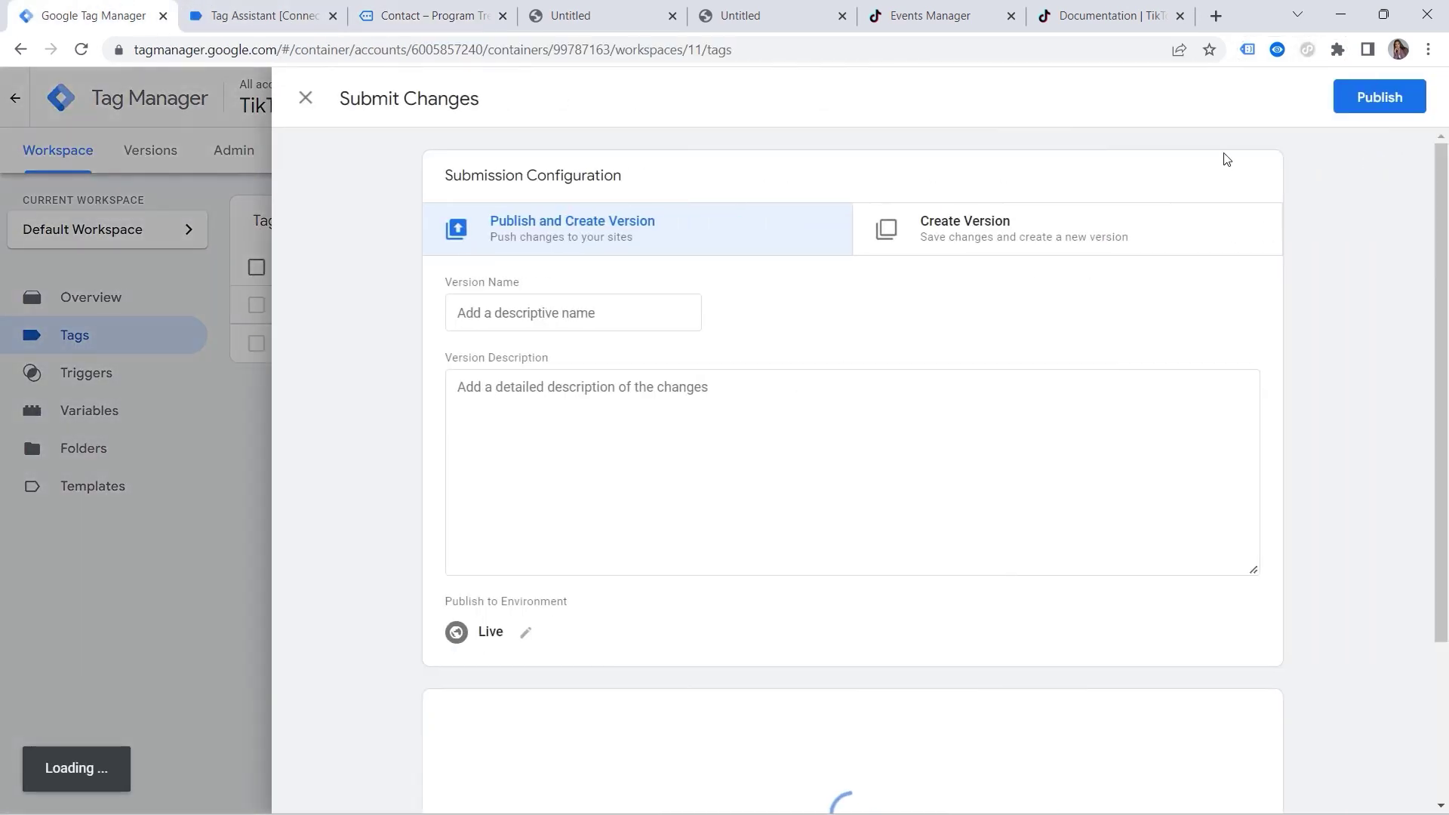
pyautogui.click(603, 317)
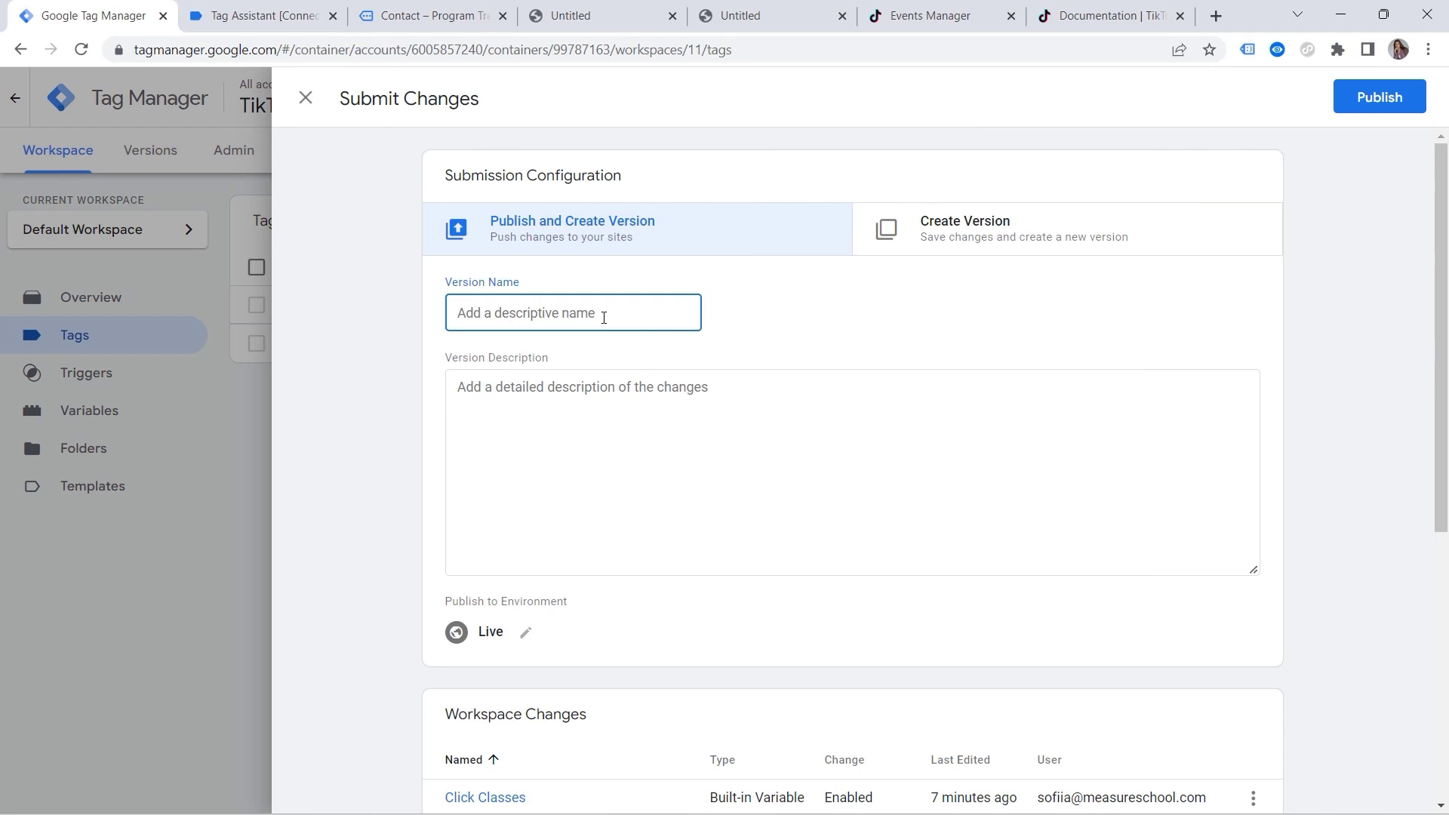
pyautogui.write('tiktok event tracking')
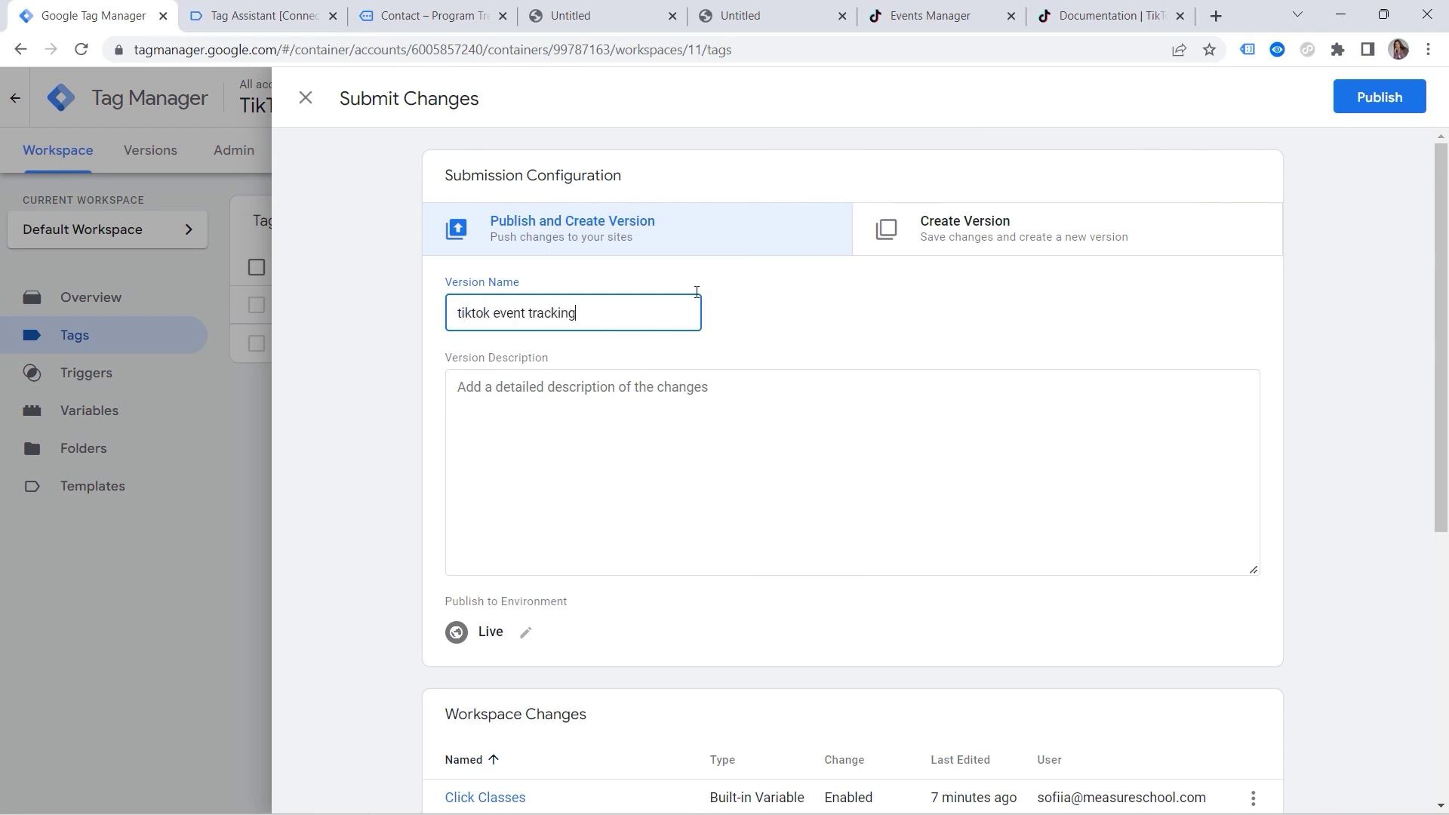
pyautogui.click(1380, 97)
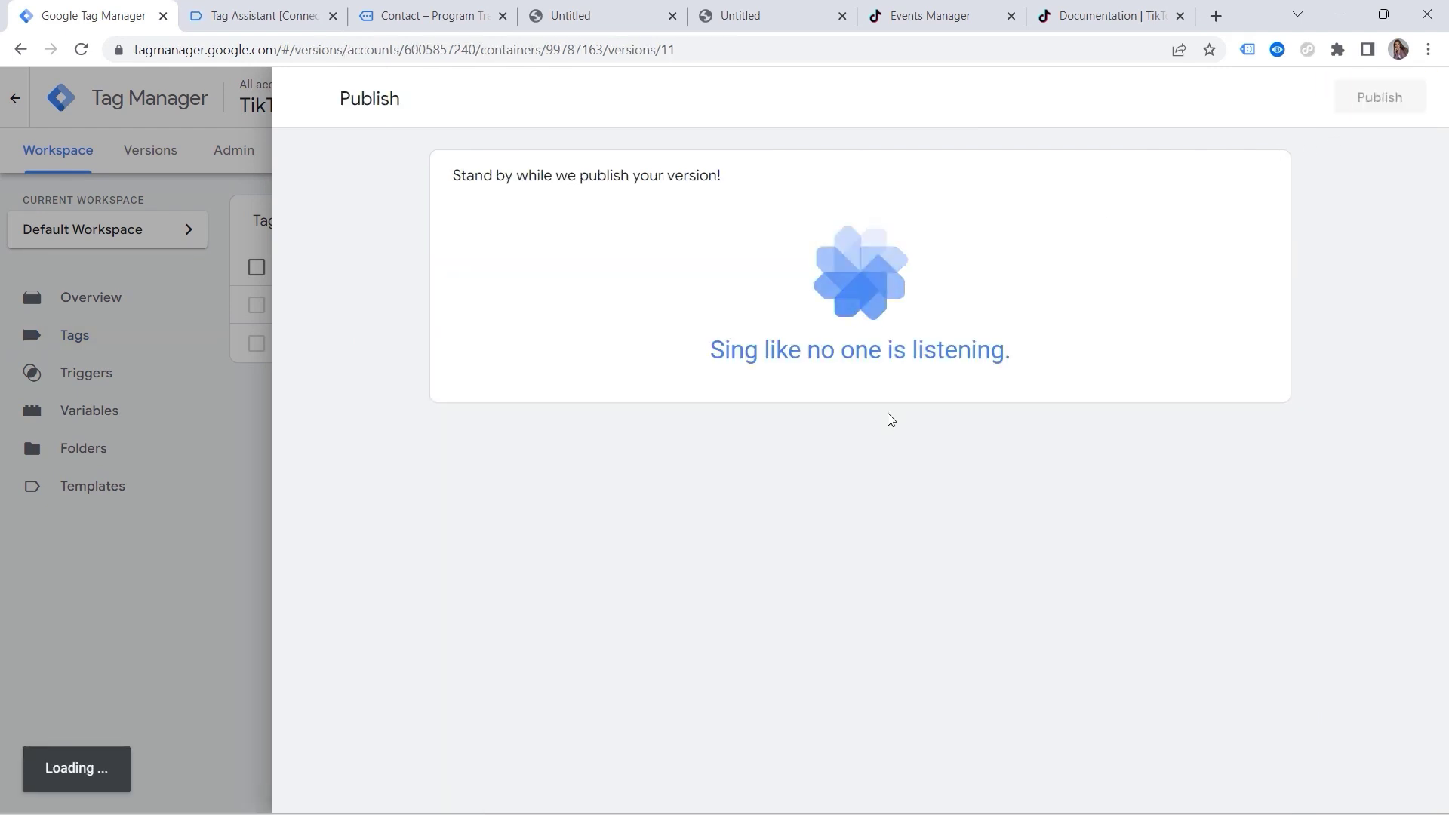
pyautogui.click(308, 99)
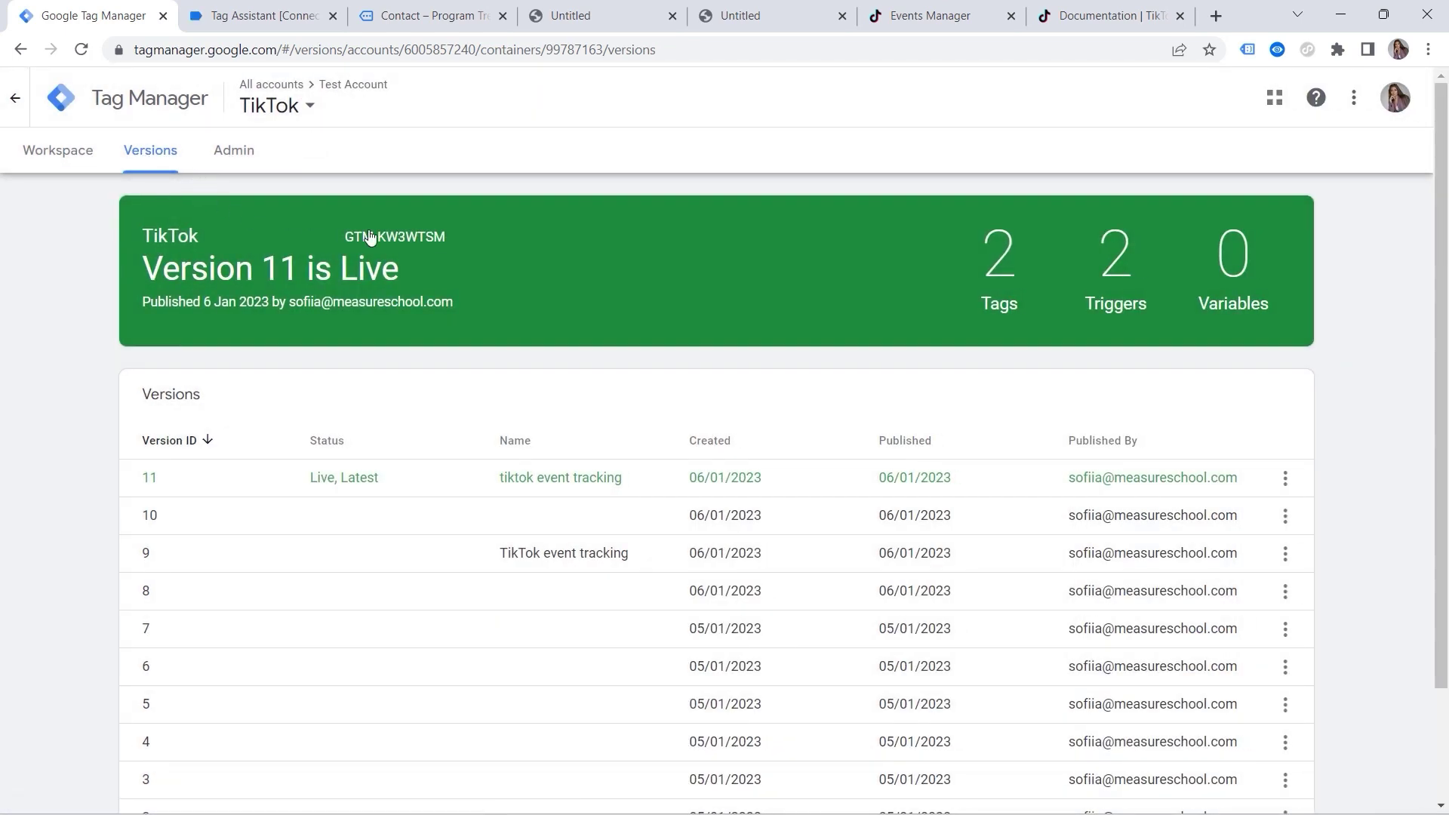
# Step: In TikTok Events Manager, review the Base Pixel's overview and the status of its Contact and Page View events
pyautogui.click(938, 19)
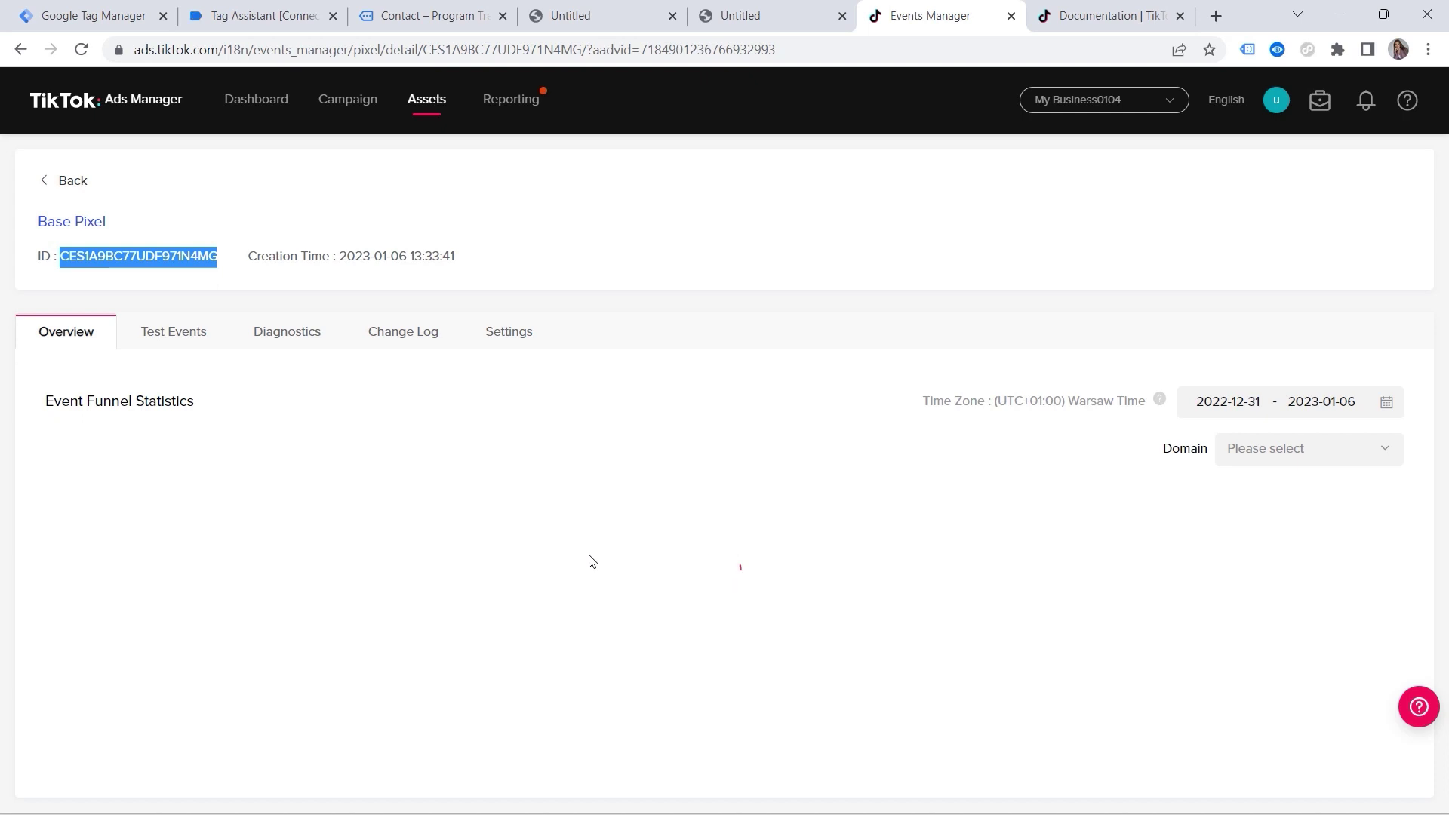
pyautogui.scroll(-2, 572, 506)
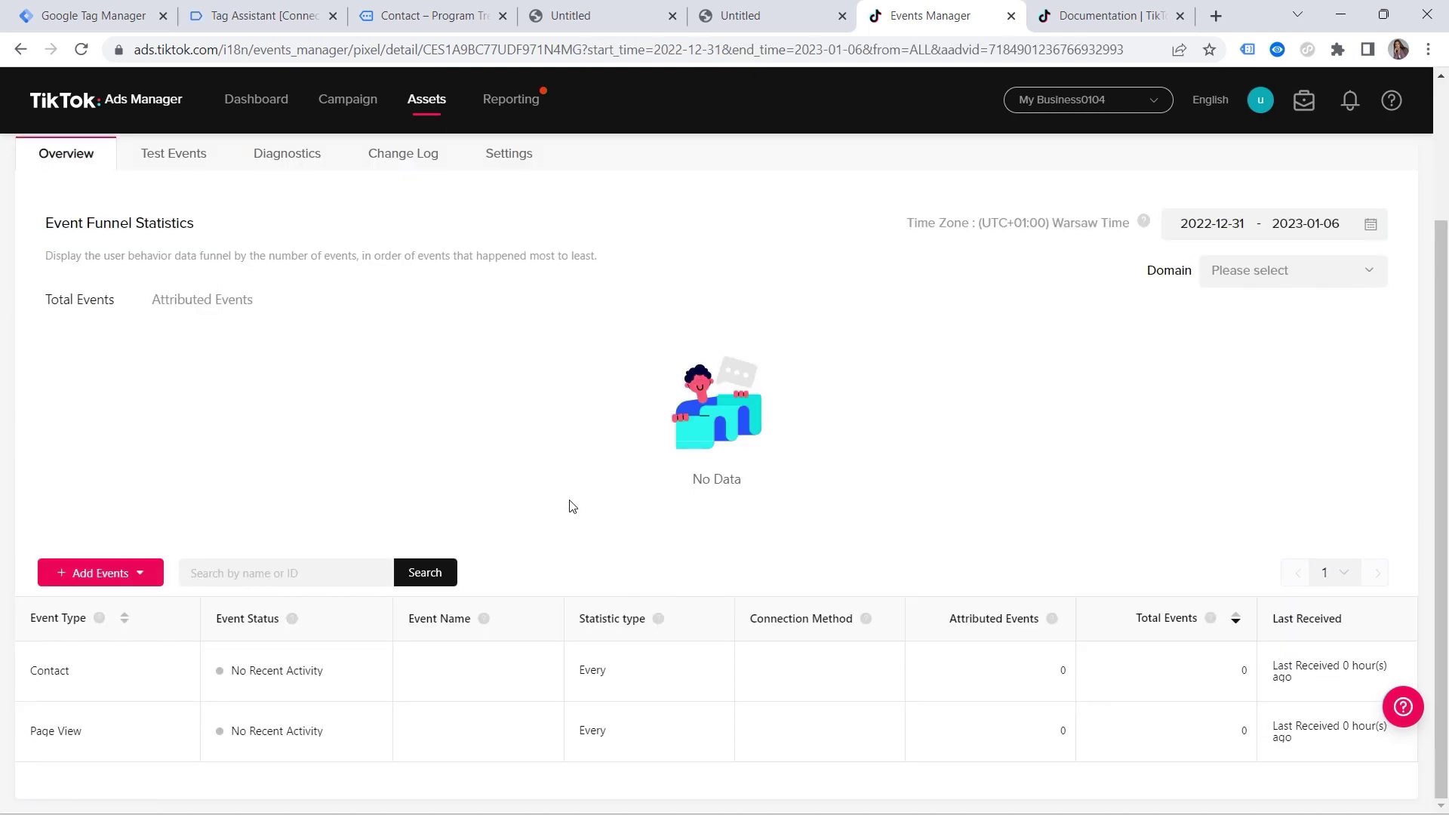